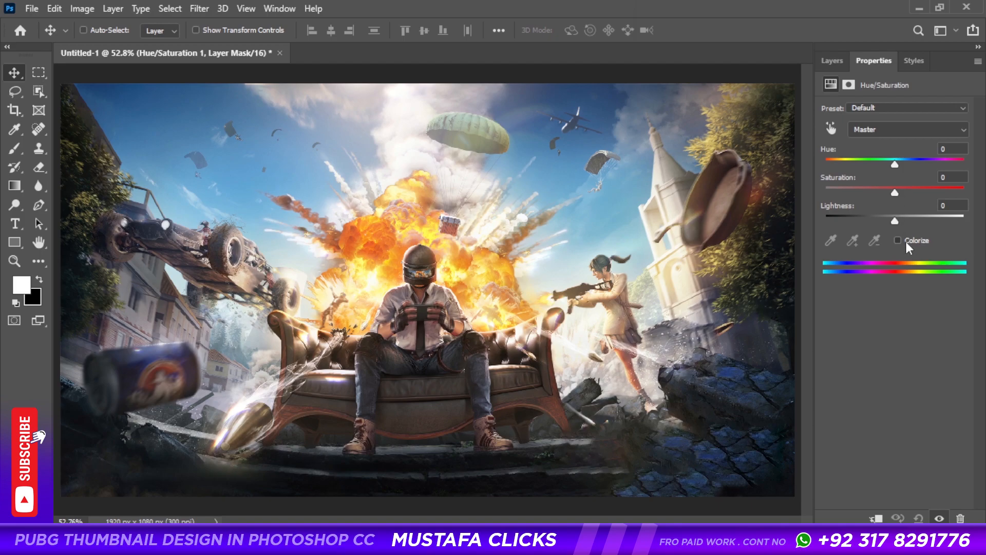
Colorize the background image with the Hue/Saturation adjustment at Hue 68, Saturation 55 and Lightness -62
left_click_drag(895, 221, 871, 221)
left_click_drag(837, 165, 852, 166)
left_click_drag(870, 221, 851, 220)
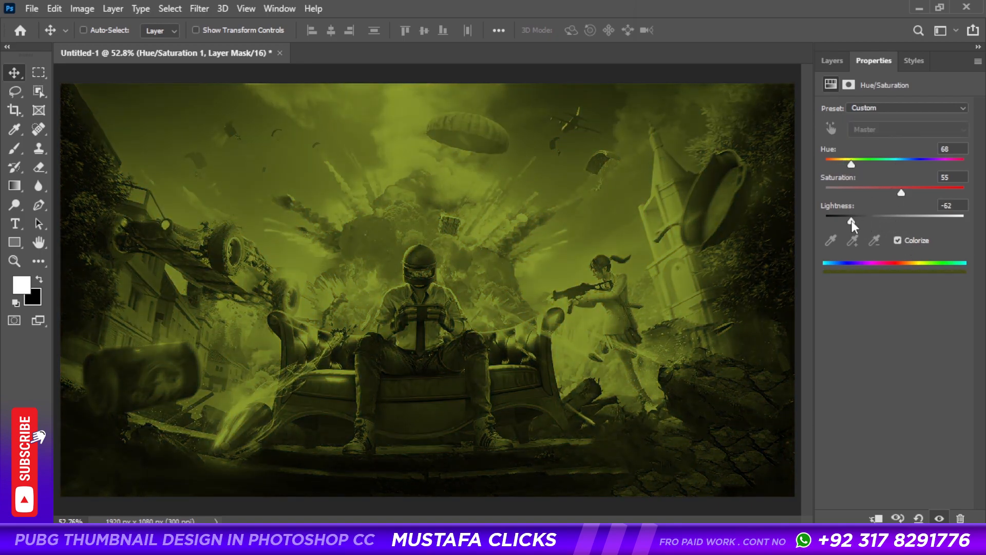
left_click(832, 60)
key("ctrl+e")
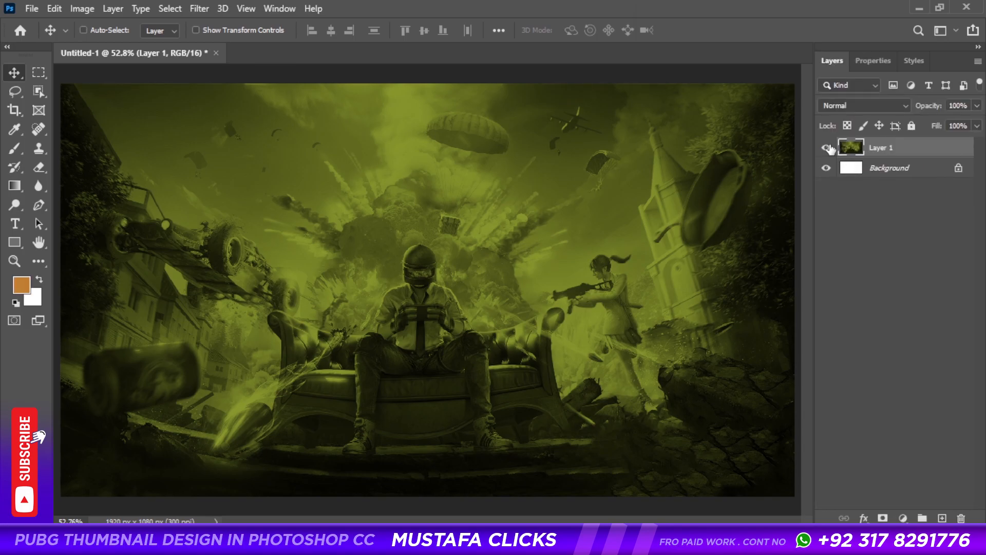
key("ctrl+e")
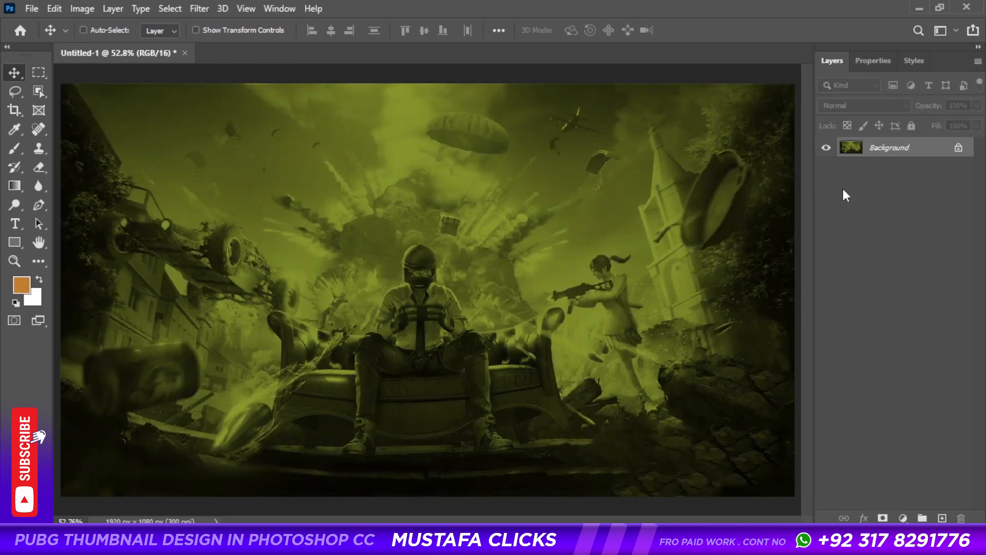
left_click(205, 9)
mouse_move(238, 185)
left_click(415, 189)
key("ctrl+z")
key("ctrl+z")
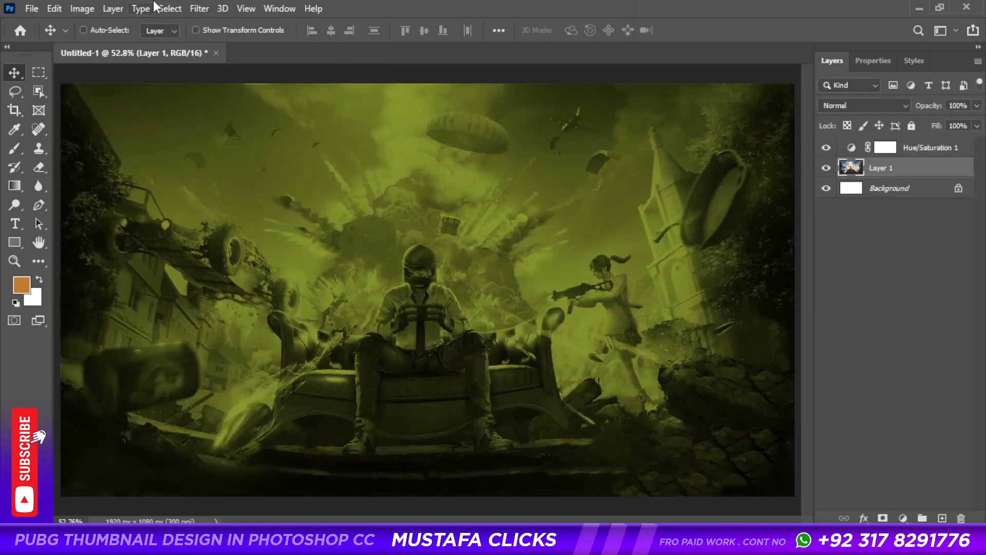
Apply a Gaussian Blur with a 6.4 pixel radius to the background artwork on Layer 1
left_click(199, 8)
mouse_move(339, 164)
left_click(434, 224)
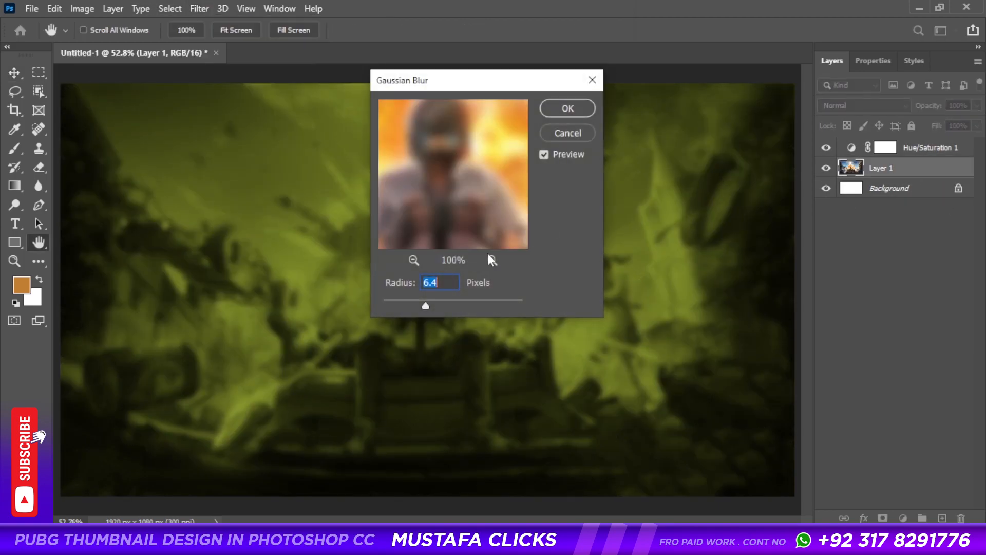
left_click(577, 109)
key("v")
Raise the saturation of the Hue/Saturation adjustment layer to intensify the green background tint
left_click(851, 147)
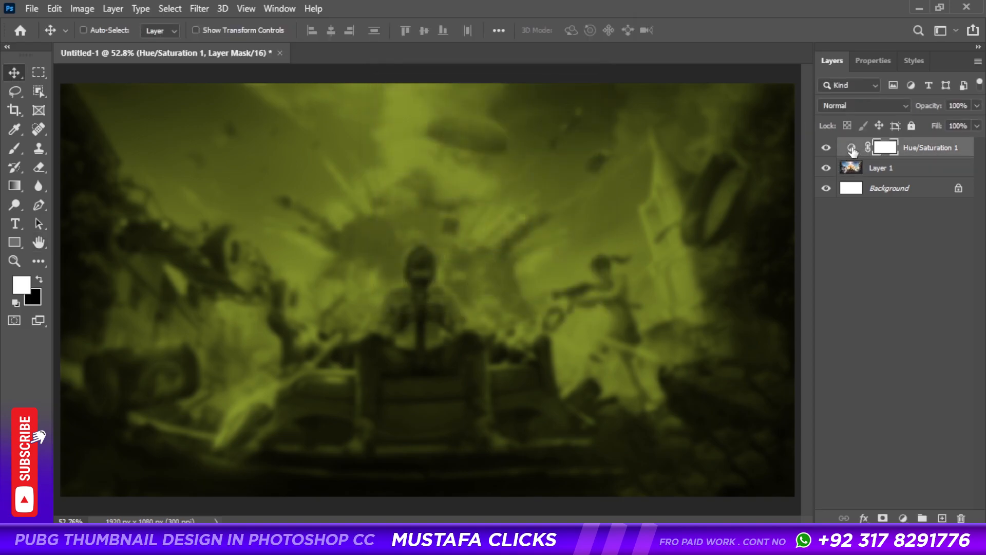
double_click(851, 147)
left_click_drag(920, 193, 939, 189)
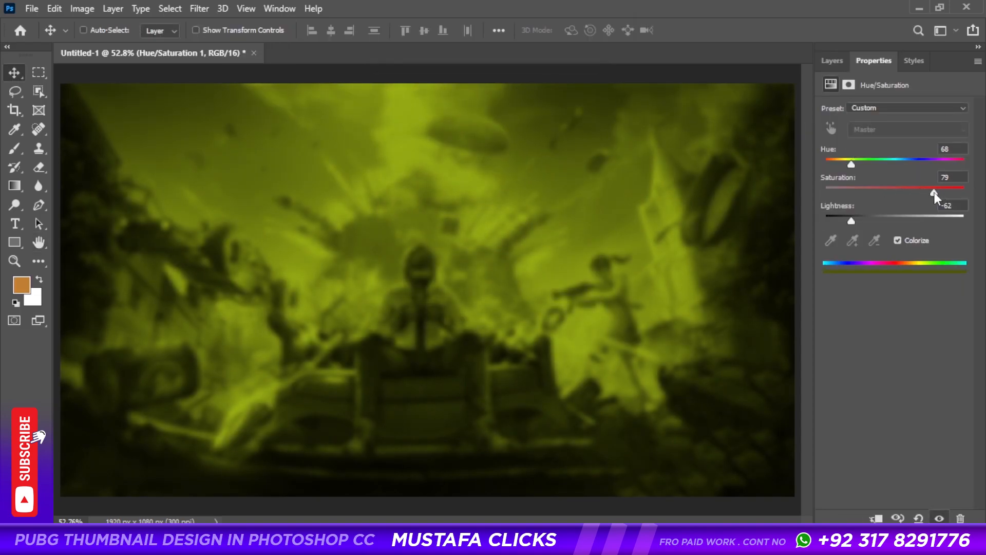
left_click(825, 61)
left_click(869, 61)
left_click(831, 61)
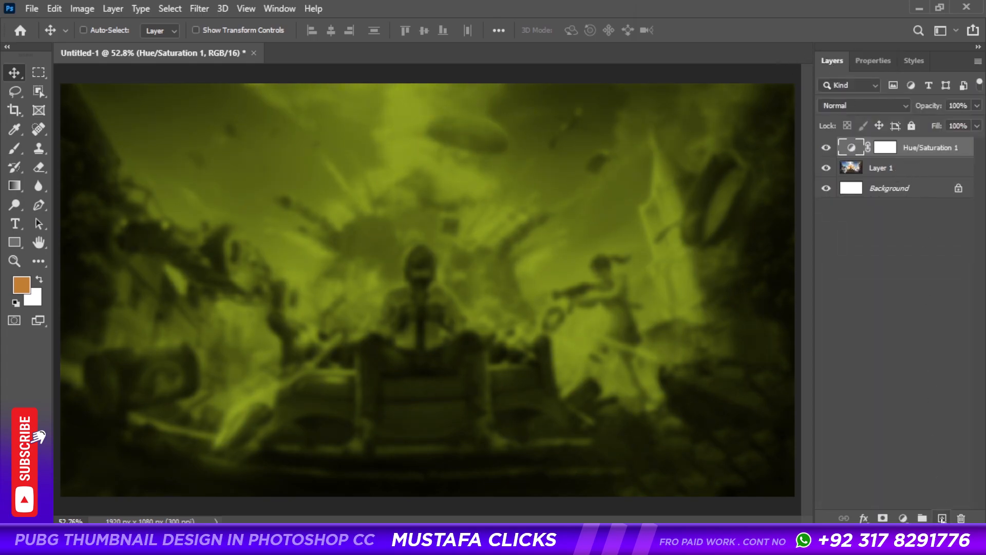
Place the blindfolded character in the middle of the canvas and add a black bottom gradient on a new layer beneath the character
left_click_drag(415, 214, 479, 287)
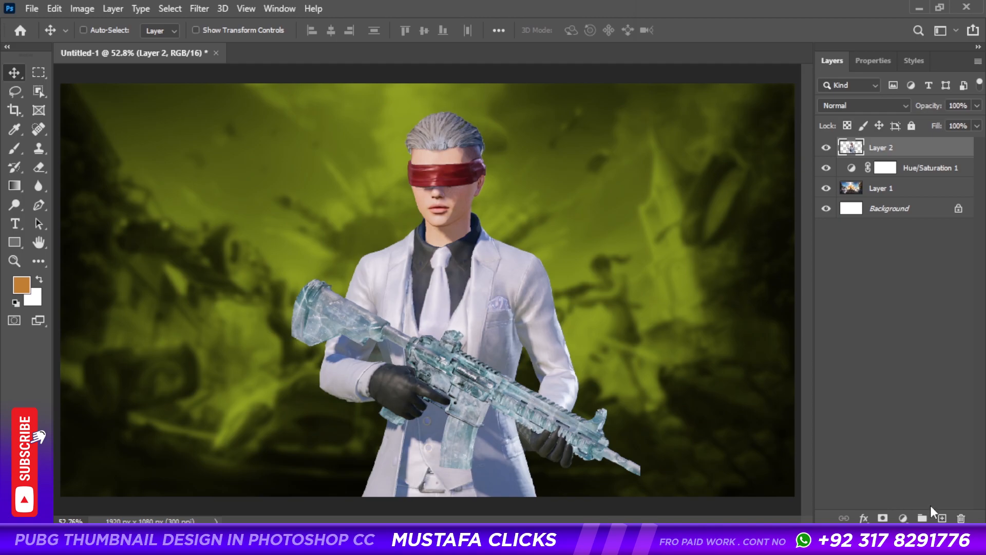
left_click(942, 517)
key("g")
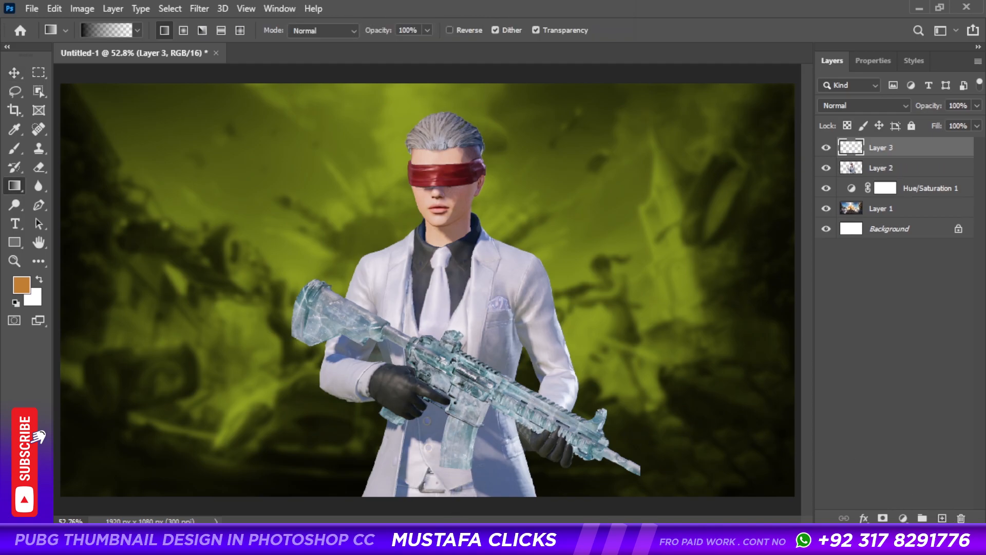
left_click_drag(457, 501, 457, 363)
left_click_drag(927, 155, 925, 174)
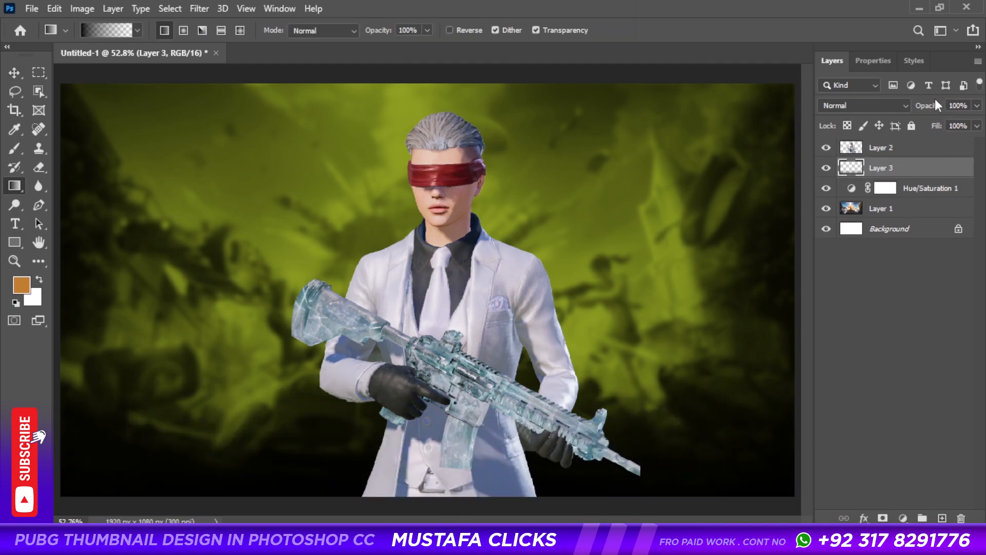
Add a new top layer with a dark gradient rising over the character's lower body, reposition it and set its Fill to 36%
left_click(942, 518)
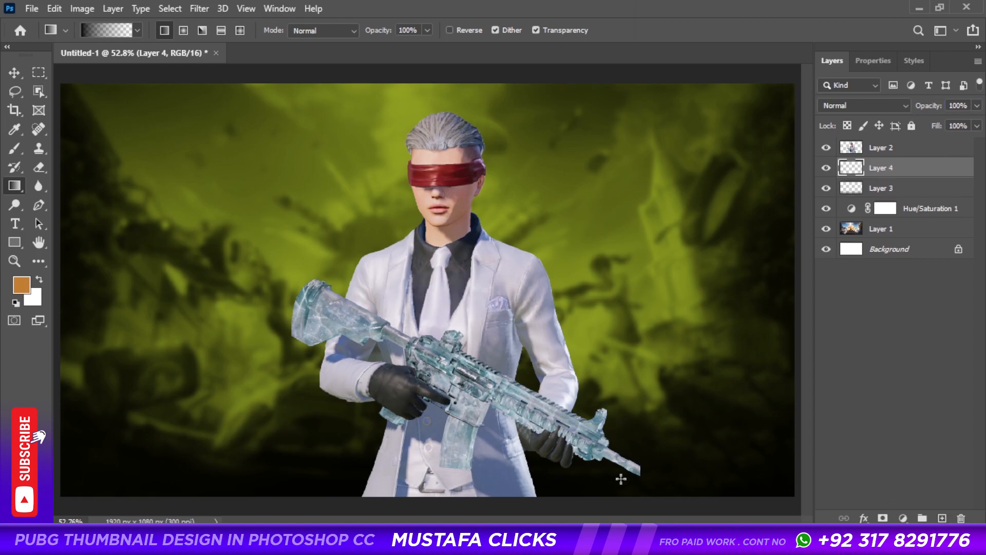
left_click_drag(919, 174, 928, 147)
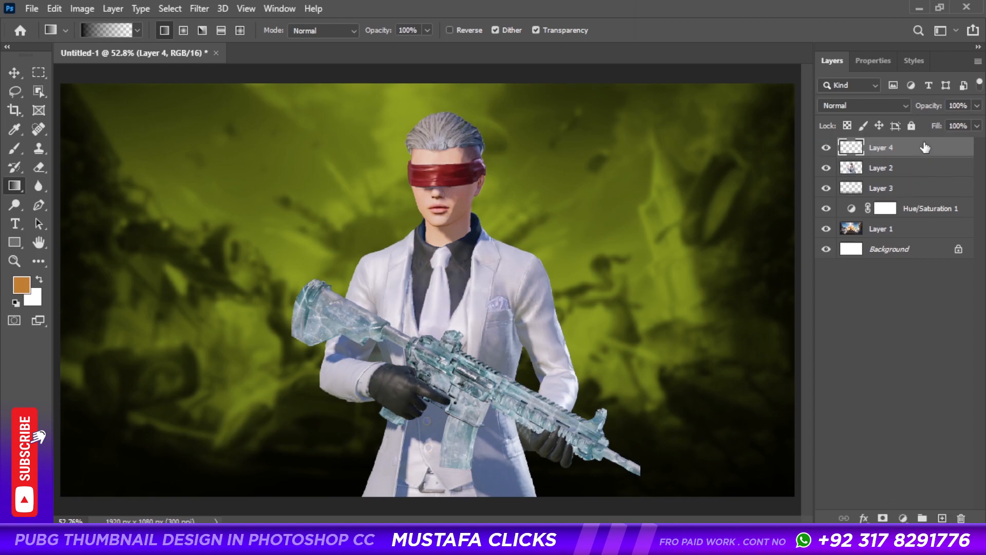
left_click_drag(458, 349, 429, 231)
key("ctrl+t")
left_click_drag(463, 286, 465, 331)
key("Return")
left_click_drag(926, 133, 894, 132)
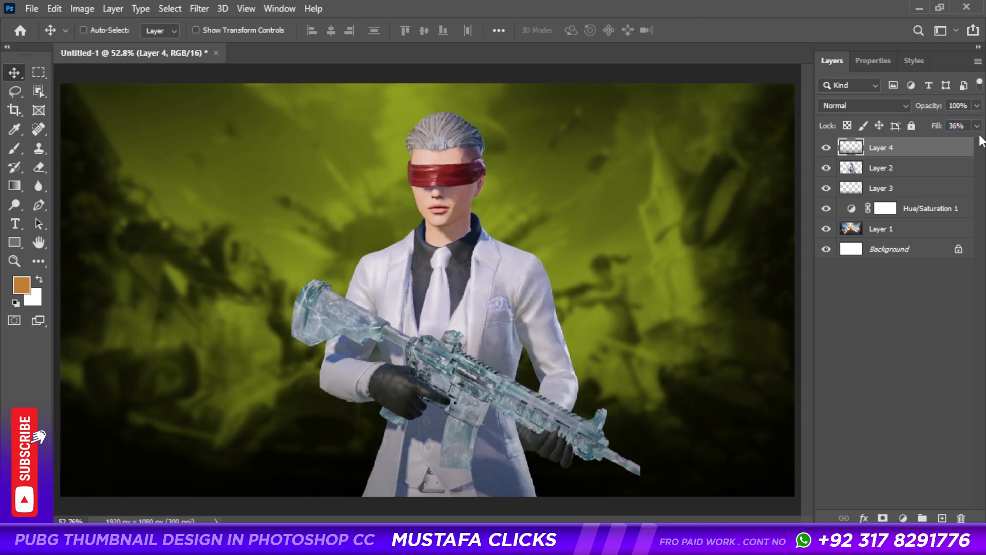
Create a new layer directly beneath the character and choose olive green as the Brush colour
left_click(926, 168)
left_click(942, 518)
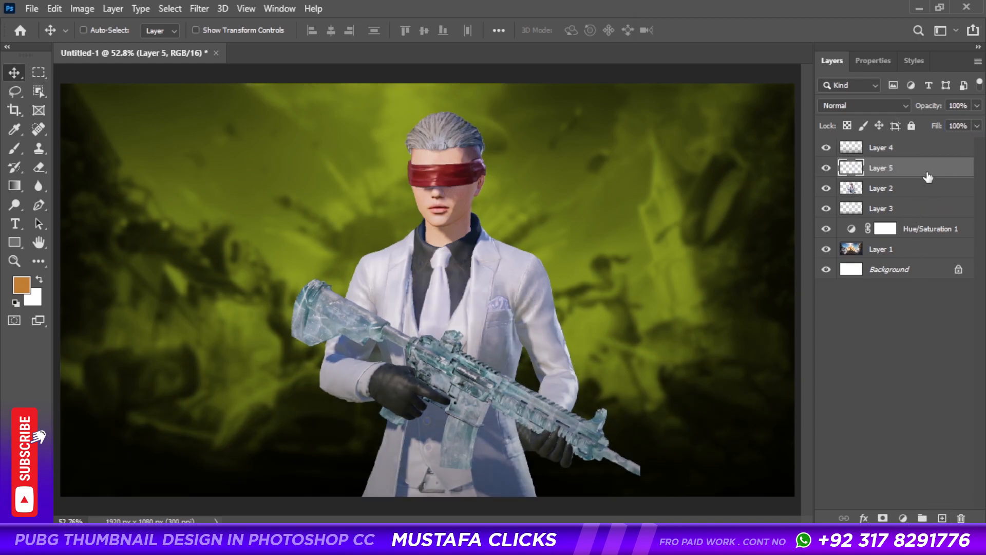
left_click_drag(927, 176, 927, 198)
key("b")
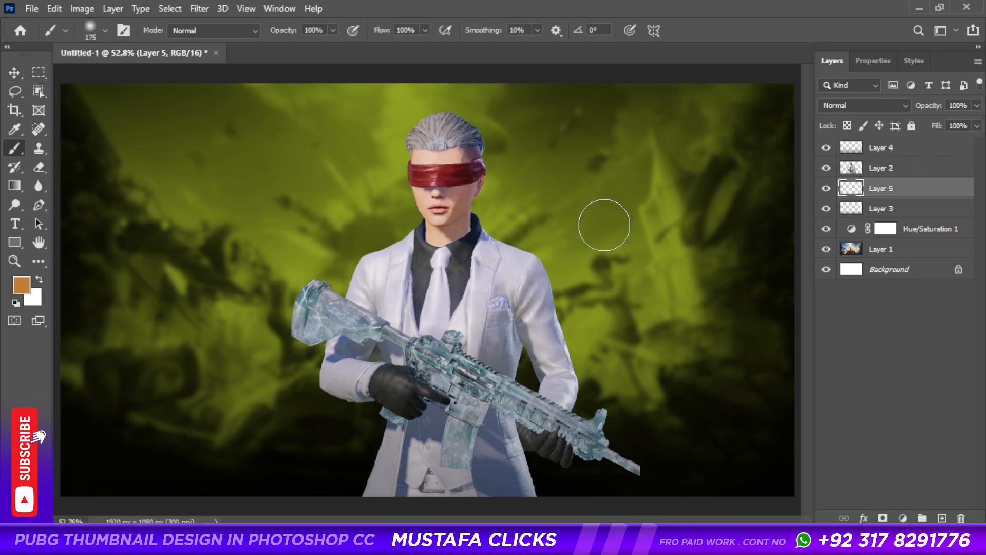
left_click(21, 285)
left_click(264, 204)
key("Return")
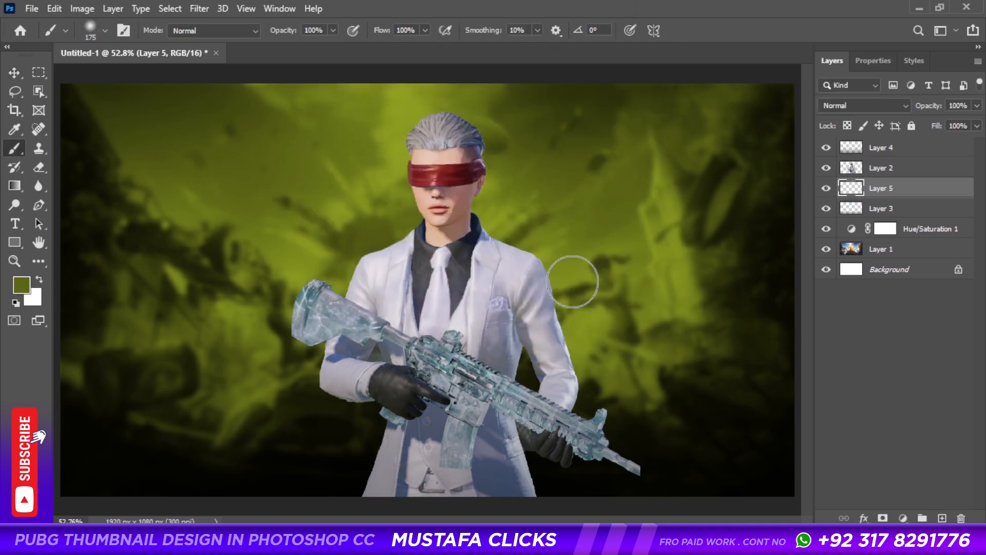
Paint a soft 900 px olive glow behind the character's chest and set its layer to Linear Dodge (Add)
key("bracketright")
key("bracketright")
key("bracketright")
key("bracketright")
key("bracketright")
key("bracketright")
key("bracketright")
key("bracketright")
key("bracketright")
key("bracketleft")
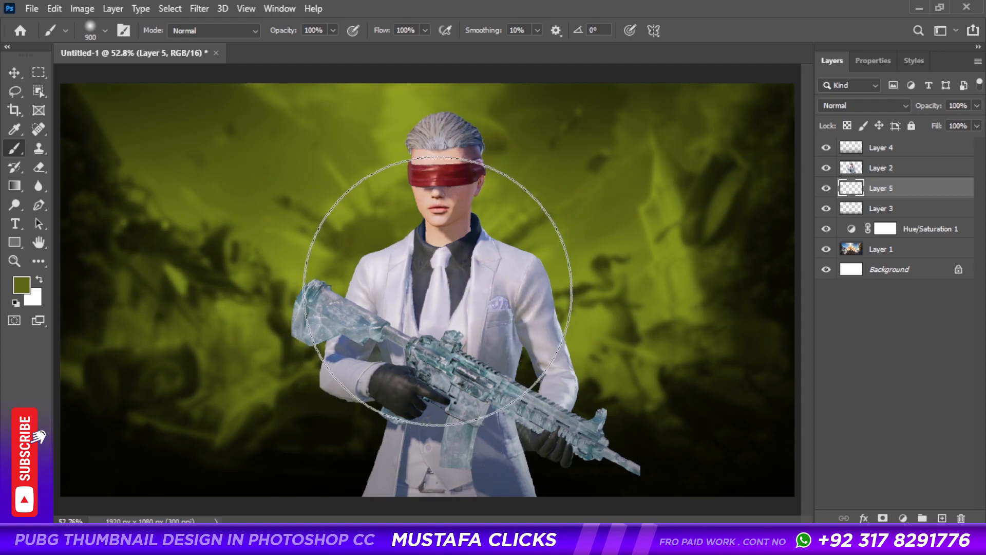
left_click(438, 293)
left_click(885, 105)
left_click(853, 247)
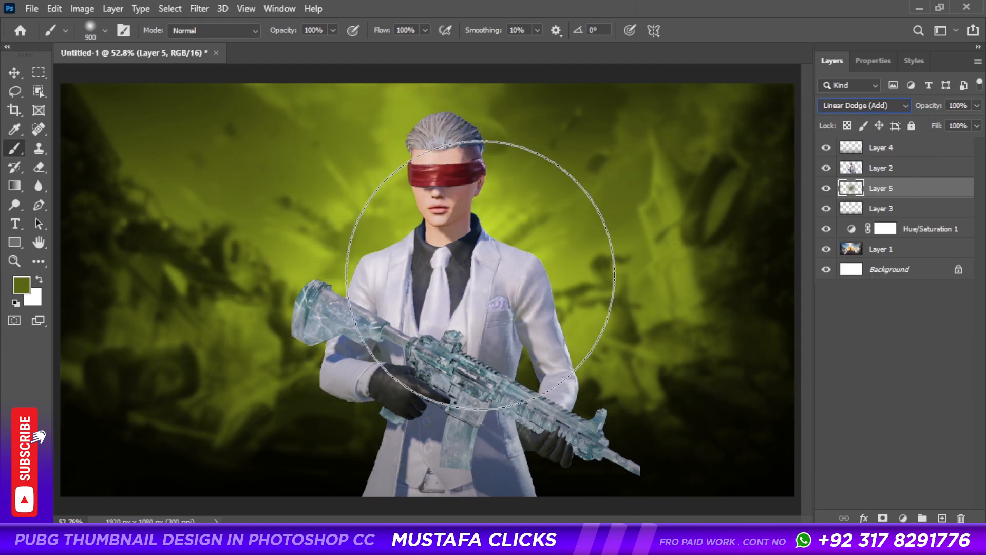
left_click(14, 73)
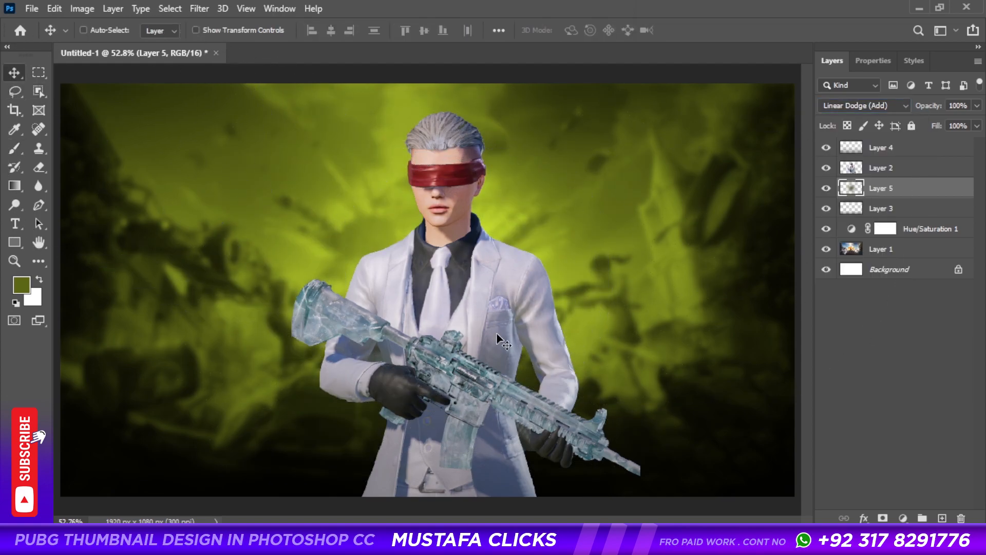
Duplicate the glow layer, lower the copy's opacity, and merge both into a single Linear Dodge (Add) layer
key("ctrl+j")
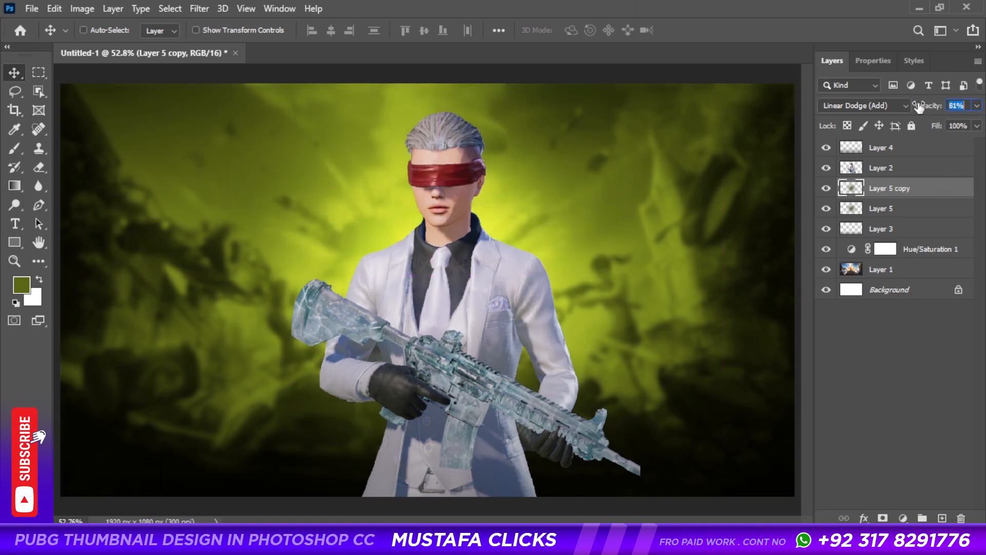
left_click_drag(922, 107, 914, 107)
left_click_drag(910, 202, 539, 259)
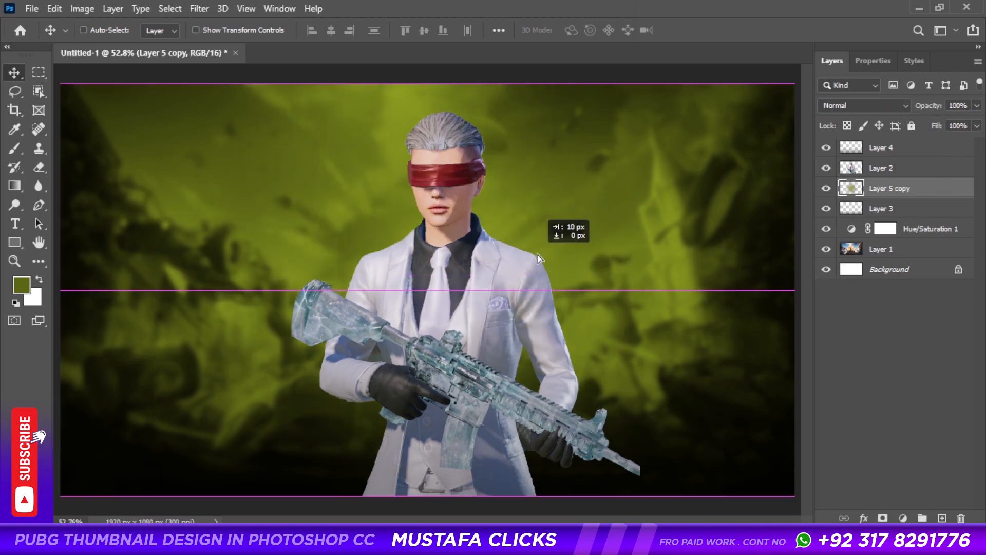
left_click(862, 106)
left_click(853, 249)
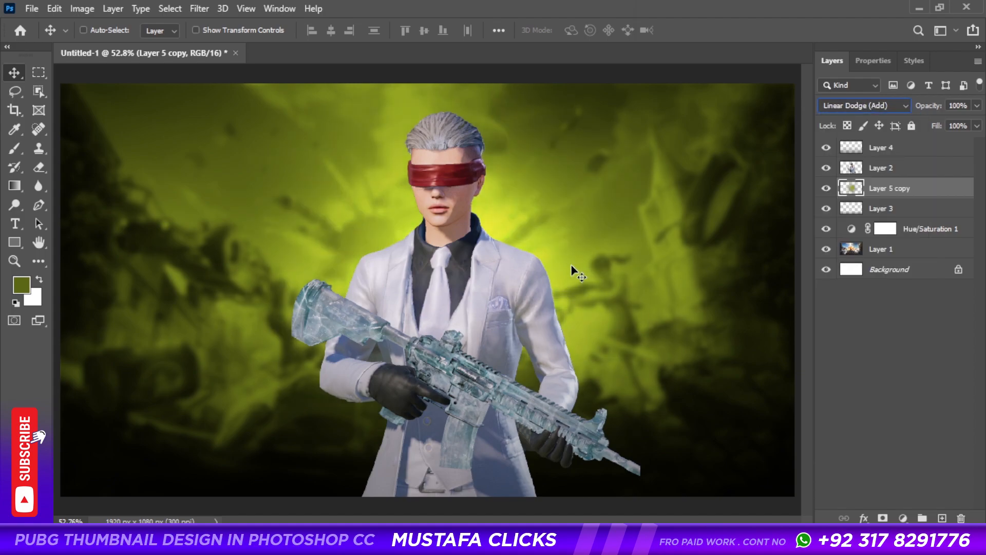
Duplicate the merged glow, lighten the copy to white with Hue/Saturation and scale it down behind the character's upper body
key("ctrl+j")
key("ctrl+u")
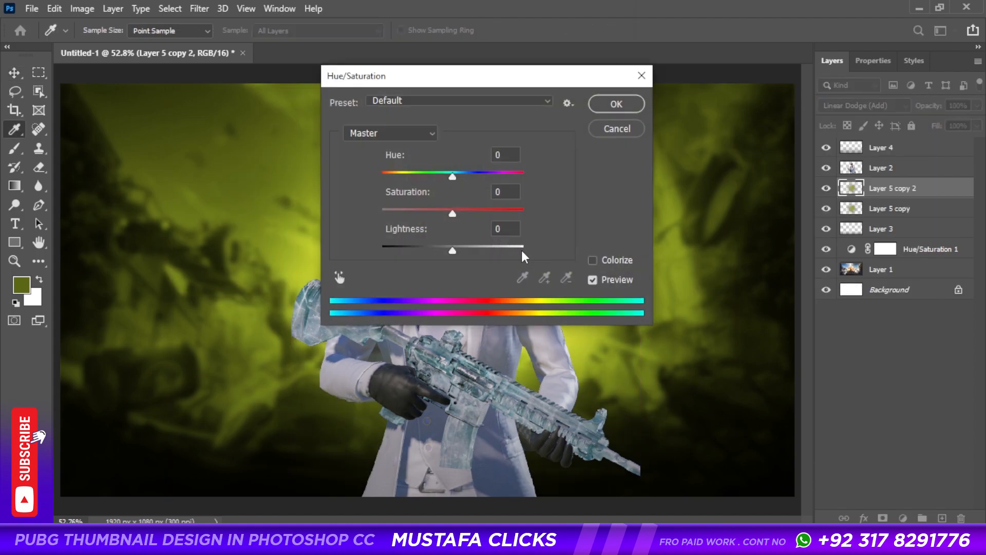
key("Escape")
key("ctrl+t")
left_click_drag(735, 86, 595, 175)
key("Return")
Strengthen the white glow by duplicating it four times and merge all the white glow layers into one
key("ctrl+j")
key("ctrl+t")
key("Return")
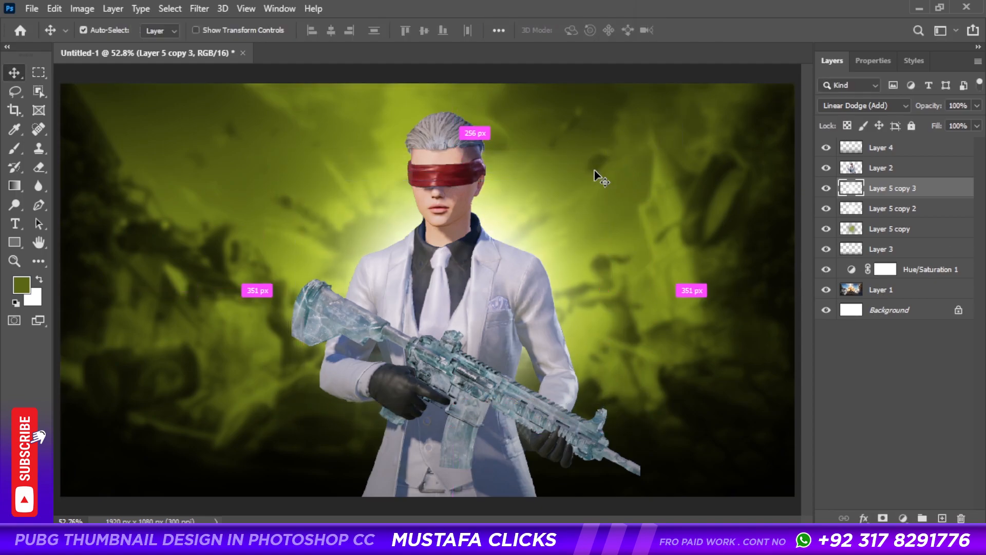
key("ctrl+j")
key("ctrl+j")
key("ctrl+j")
left_click(905, 279, "shift")
key("ctrl+e")
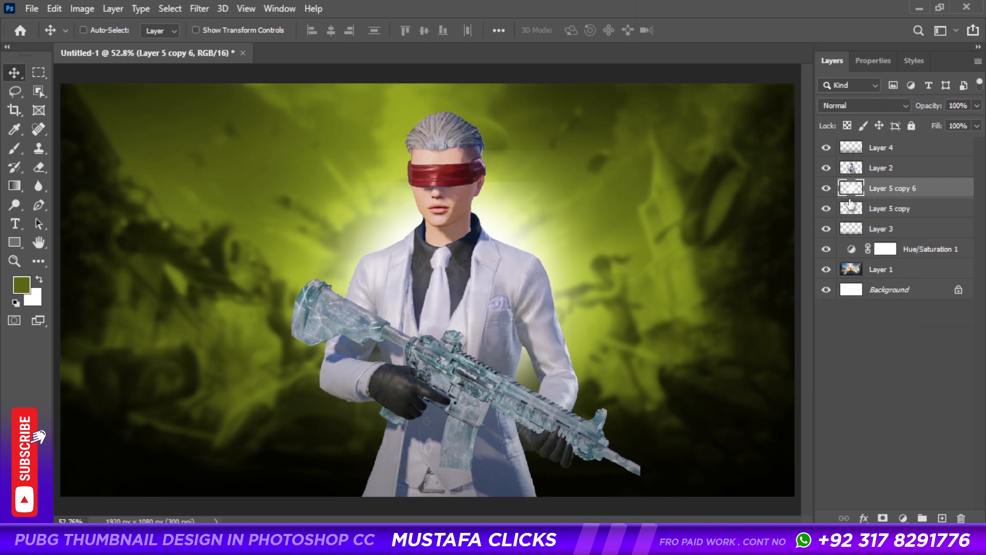
Reduce the white glow's opacity to 66% and merge it with the green glow layer below
left_click_drag(920, 106, 909, 106)
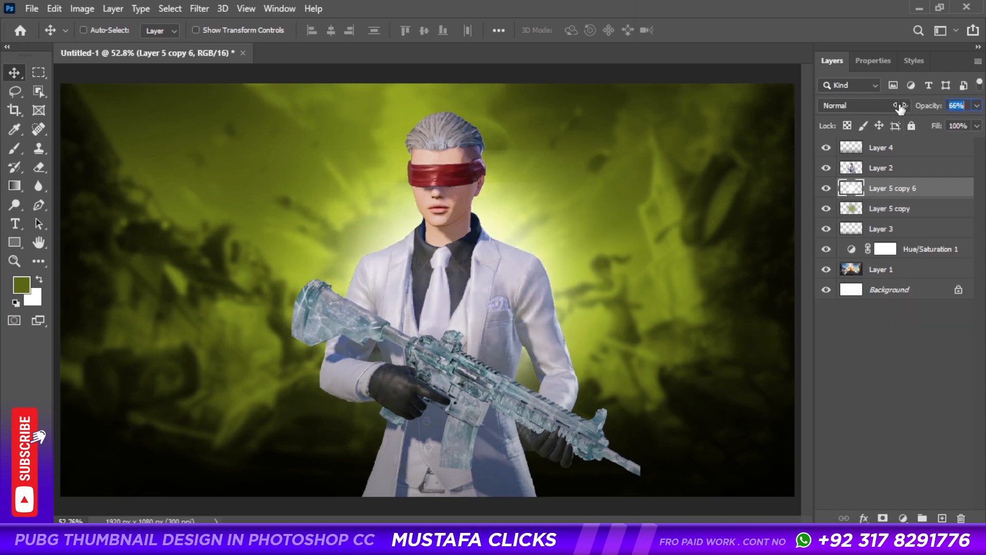
left_click(888, 209, "shift")
key("ctrl+e")
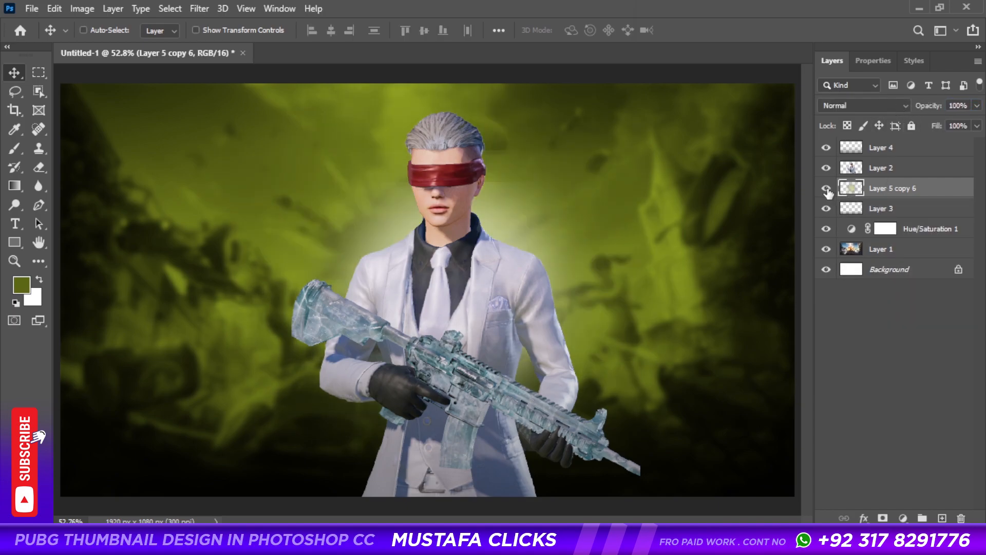
Hide the character layer and set the merged glow layer's blend mode to Linear Dodge (Add)
left_click(825, 168)
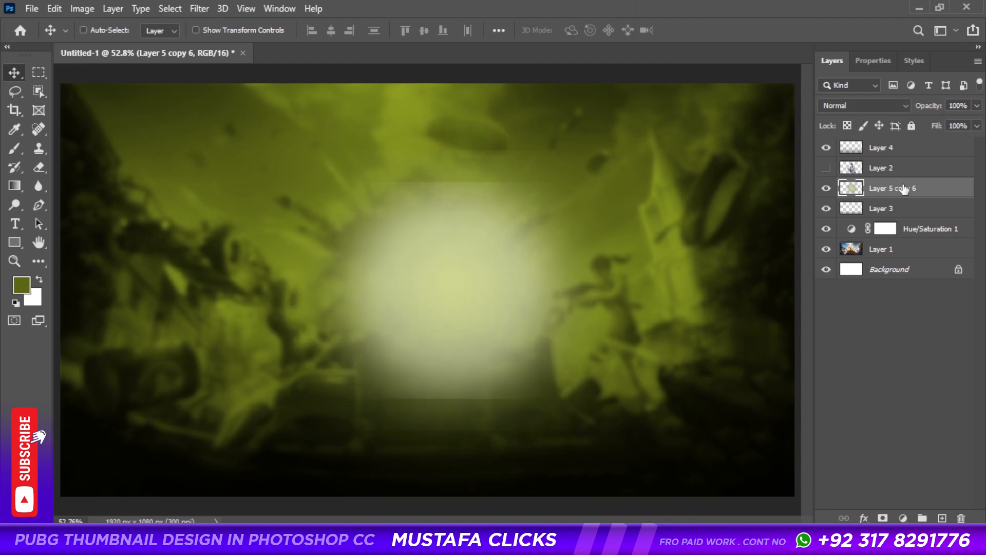
left_click(862, 105)
left_click(877, 249)
key("ctrl")
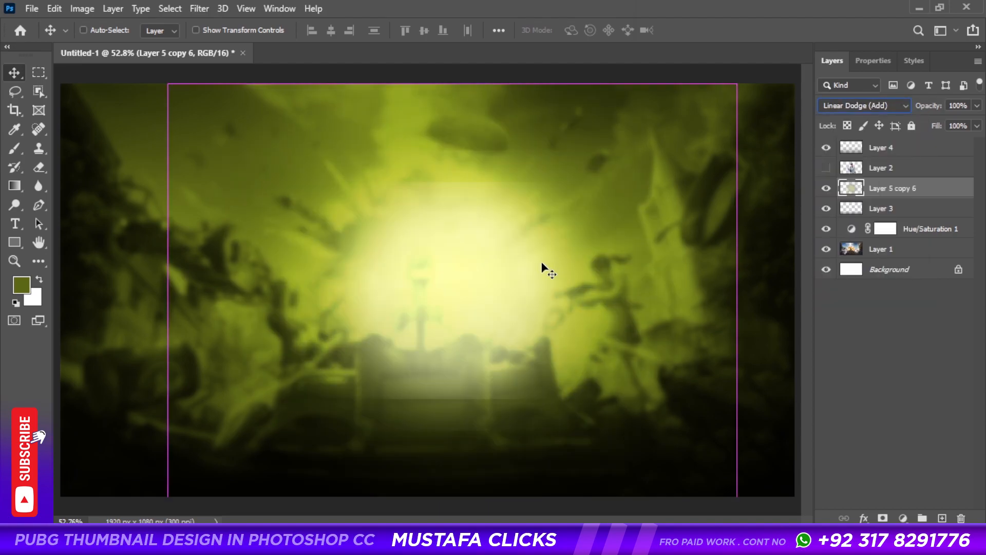
Soften the merged glow's edges with a Gaussian Blur, adjusting the radius in the preview
left_click(207, 10)
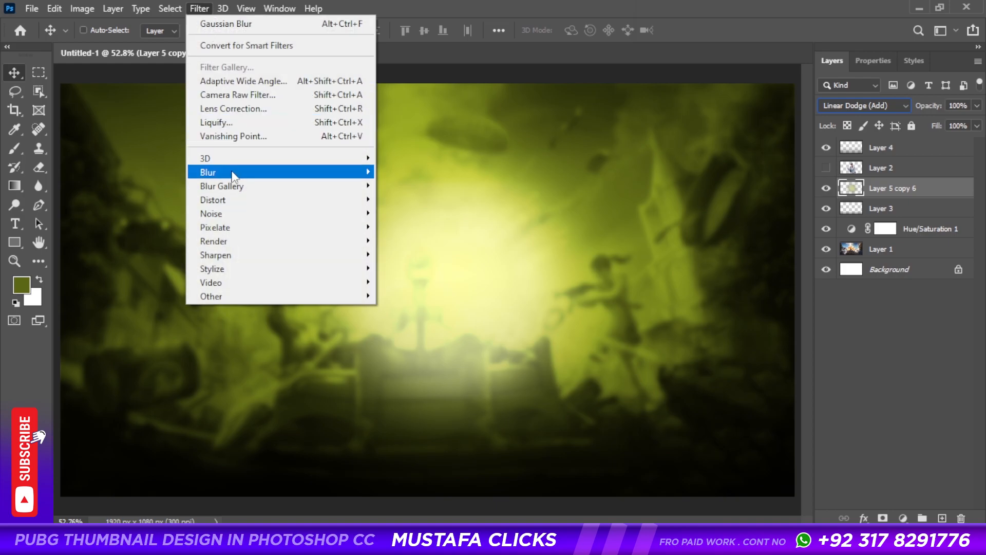
mouse_move(362, 172)
left_click(415, 226)
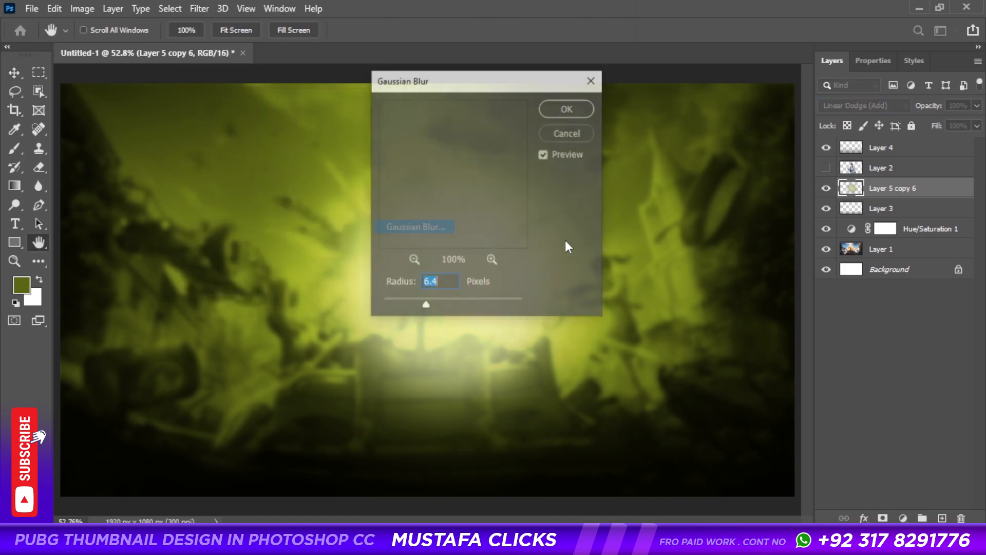
left_click_drag(418, 79, 662, 79)
mouse_move(699, 305)
left_mouse_down()
mouse_move(676, 303)
mouse_move(692, 305)
left_mouse_up()
left_click(817, 110)
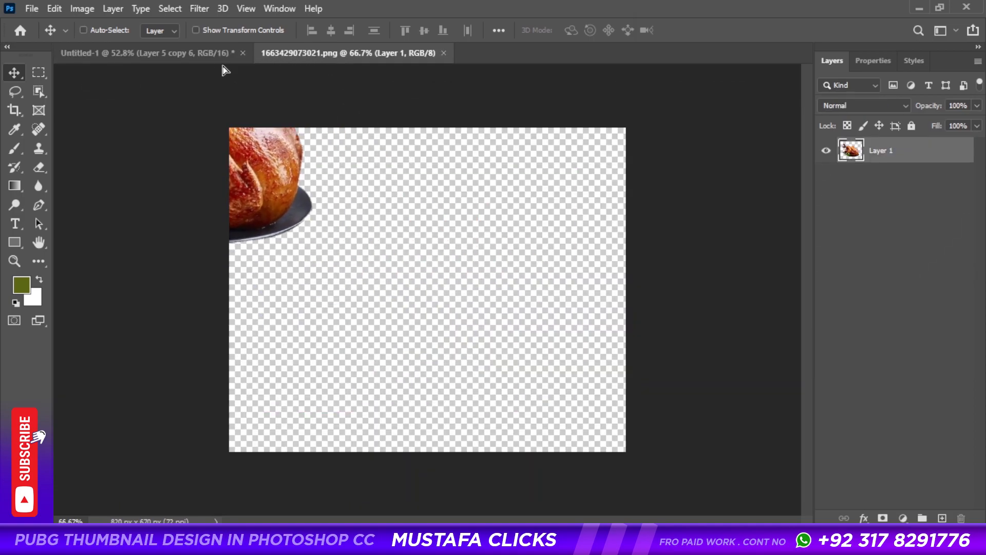
Bring the roast chicken image into the thumbnail document, then rotate and scale it to the left behind the character
left_click_drag(223, 67, 307, 237)
key("ctrl+t")
left_click_drag(469, 181, 443, 250)
left_click_drag(390, 278, 423, 286)
left_click_drag(461, 241, 461, 226)
left_click_drag(376, 231, 351, 224)
left_click_drag(402, 274, 417, 277)
mouse_move(392, 250)
left_mouse_down()
mouse_move(376, 252)
mouse_move(333, 224)
mouse_move(294, 239)
mouse_move(384, 249)
left_mouse_up()
key("Return")
Mirror a duplicate of the roast chicken horizontally to the character's other side and move the glow layer above both chickens
key("ctrl+t")
right_click(384, 250)
left_click(427, 494)
left_click_drag(461, 259, 651, 261)
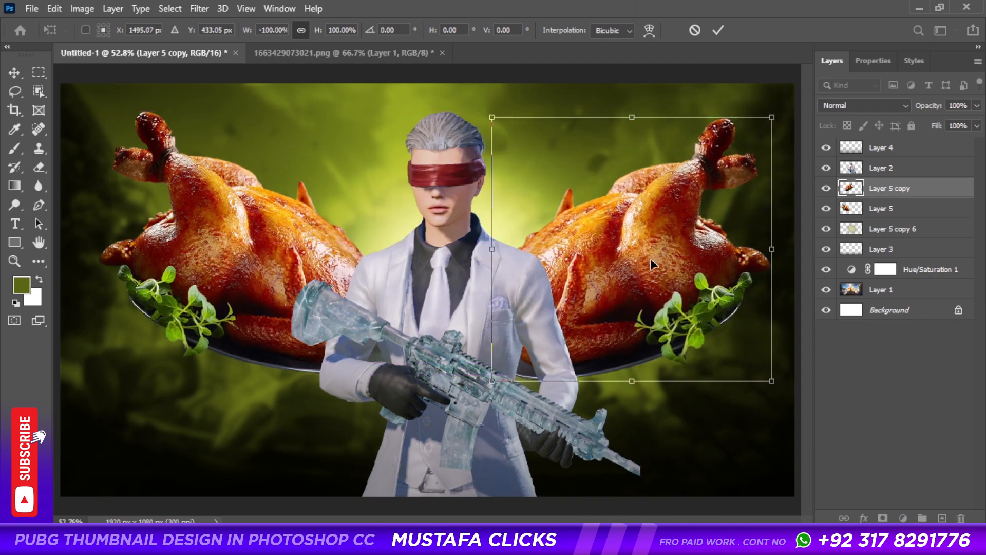
key("Return")
left_click_drag(924, 230, 915, 196)
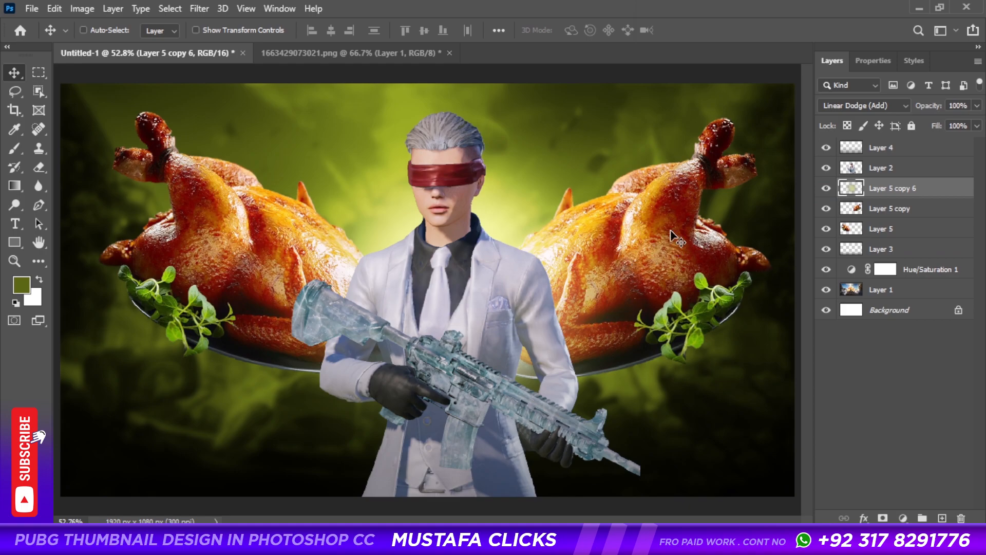
Scale both roast chicken layers down together and shift them upward behind the character
left_click(904, 208)
left_click(904, 228, "shift")
key("ctrl+t")
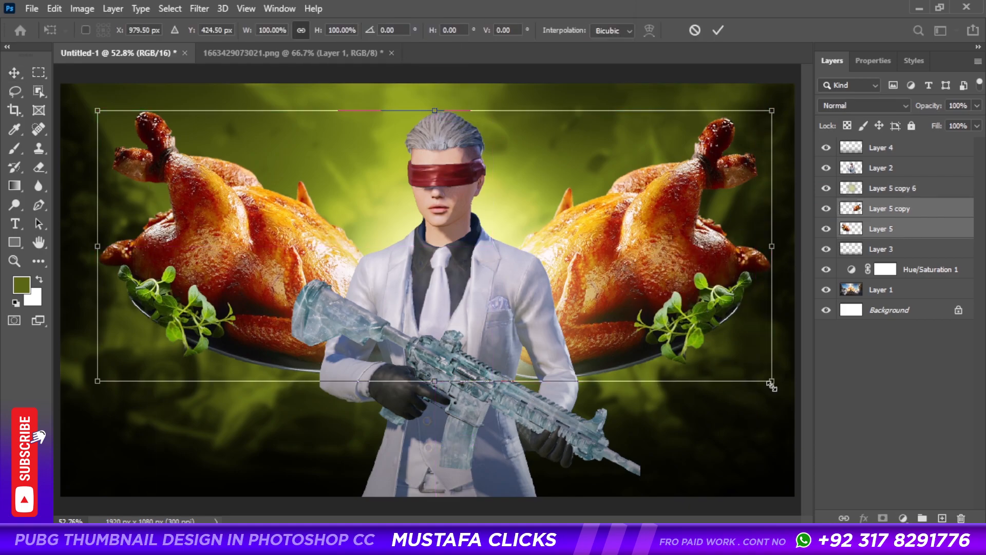
left_click_drag(771, 384, 729, 366)
mouse_move(630, 280)
left_mouse_down()
mouse_move(606, 283)
mouse_move(611, 272)
mouse_move(648, 278)
mouse_move(637, 275)
left_mouse_up()
key("Return")
Reposition the two roast chickens individually so they flank the character at a similar height
right_click(686, 229)
left_click(693, 234)
left_click_drag(691, 235, 710, 233)
right_click(228, 239)
left_click(248, 246)
left_click_drag(247, 246, 236, 210)
right_click(356, 276)
right_click(214, 221)
left_click(246, 230)
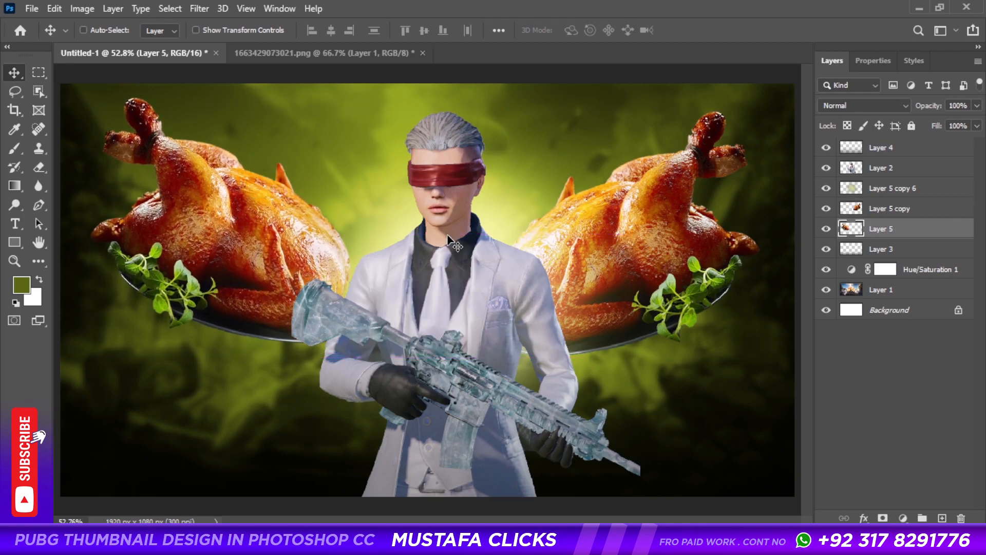
Shift the character layer together with the green glow layer slightly left to centre them between the chickens
right_click(440, 201)
left_click(465, 207)
left_click(909, 190, "ctrl")
left_click_drag(598, 255, 586, 260)
left_click(909, 147)
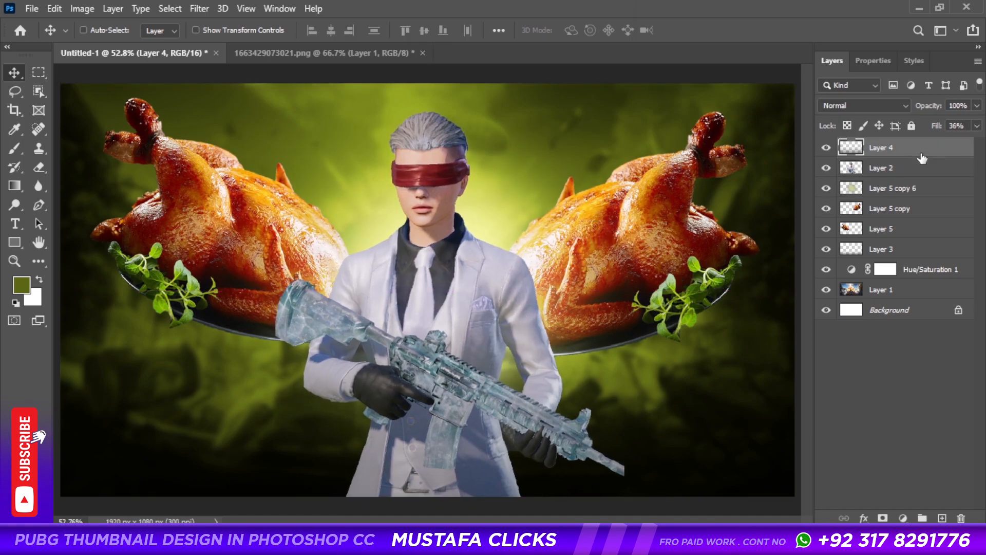
Move the right roast chicken up and slightly outward so it mirrors the left one
right_click(638, 203)
left_click(667, 221)
right_click(665, 205)
left_click(680, 211)
left_click_drag(685, 215, 681, 201)
left_click_drag(598, 225, 606, 224)
left_click(892, 190)
key("ctrl+j")
key("ctrl+t")
key("Return")
left_click_drag(793, 259, 740, 179)
key("ctrl+u")
left_click(601, 134)
key("Delete")
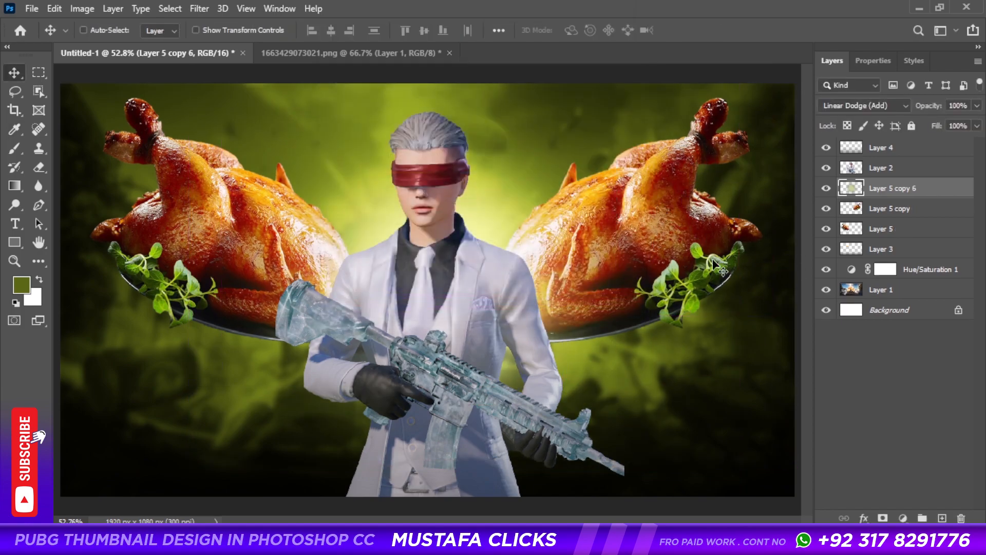
Add a new layer above the green glow layer and sample an orange brush colour from the right chicken
left_click(943, 517)
key("b")
left_click(651, 208, "alt")
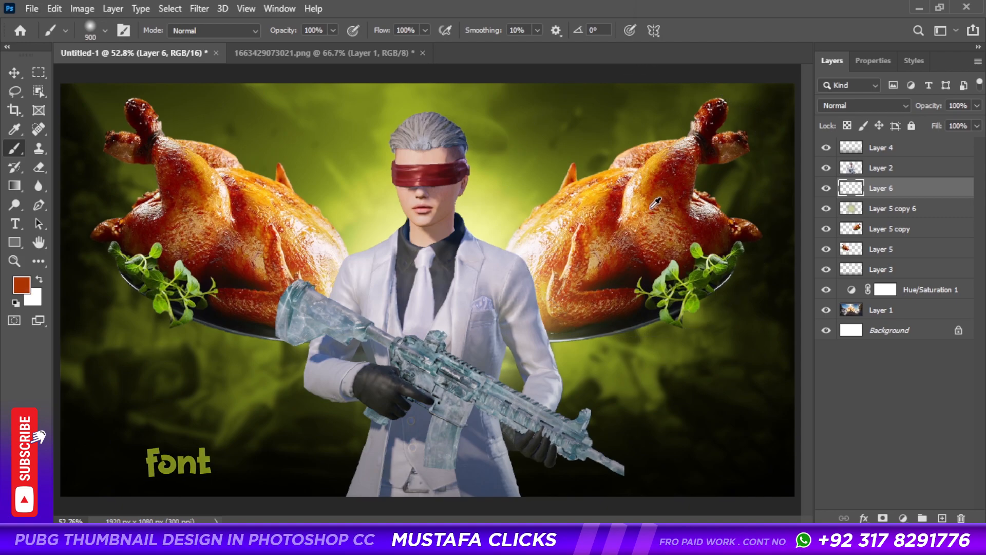
left_click(646, 210, "alt")
left_click(587, 208)
key("ctrl+z")
left_click(589, 270)
key("ctrl+z")
Paint a soft orange highlight on the right chicken with a 400 px brush and set its layer to Linear Dodge (Add)
key("bracketleft")
key("bracketleft")
key("bracketleft")
key("bracketleft")
key("bracketleft")
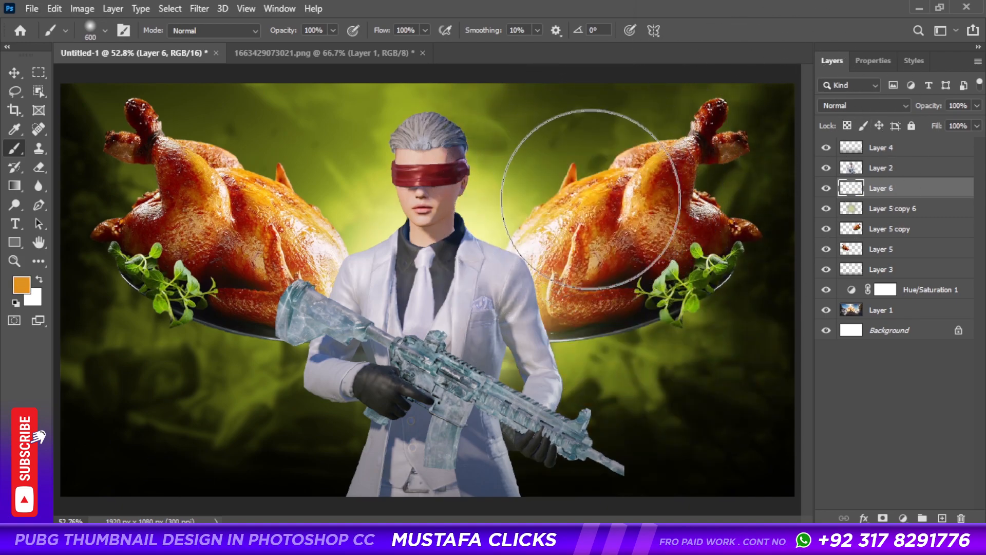
left_click(574, 220)
left_click(862, 107)
left_click(876, 251)
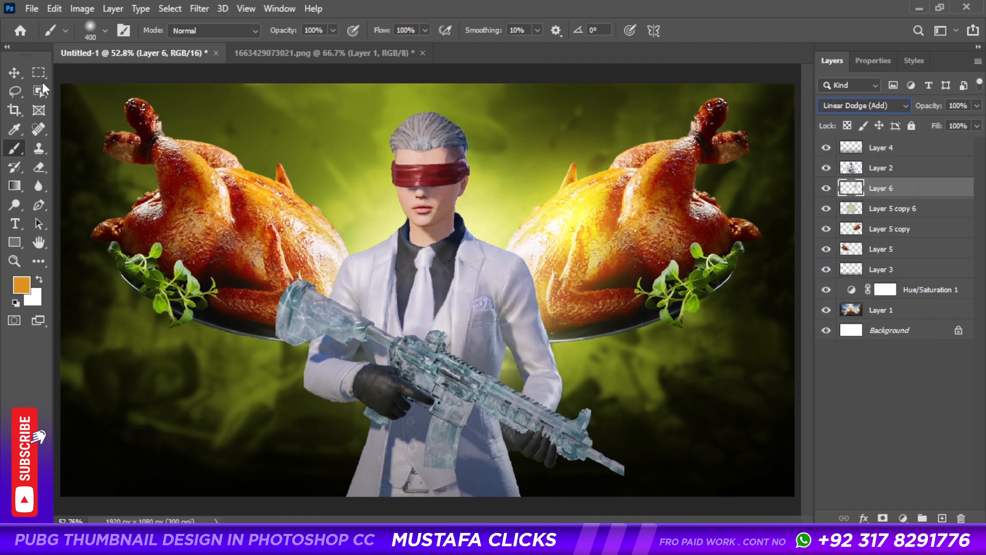
Lower the orange highlight's opacity to 78%, duplicate it onto the left chicken and enlarge the copy to about 119%
key("v")
left_click_drag(924, 107, 916, 107)
left_click_drag(620, 181, 253, 187)
key("ctrl+t")
left_click_drag(322, 192, 345, 191)
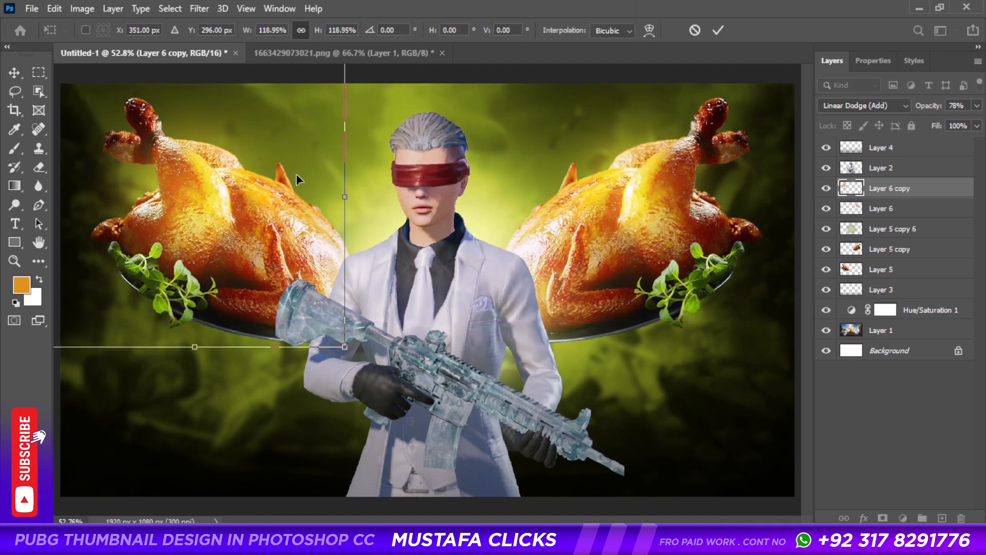
key("Return")
Resize the original orange highlight over the right chicken
right_click(624, 192)
left_click(649, 200)
key("ctrl+t")
left_click_drag(756, 197, 734, 196)
key("Return")
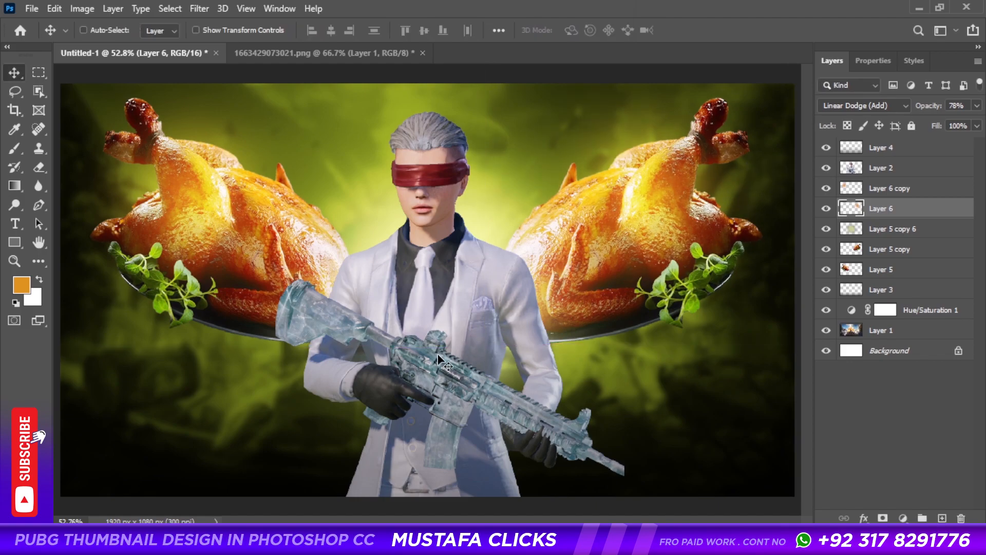
Duplicate the character layer and add a white Outer Glow layer style to the copy
right_click(451, 241)
left_click(475, 249)
key("ctrl+j")
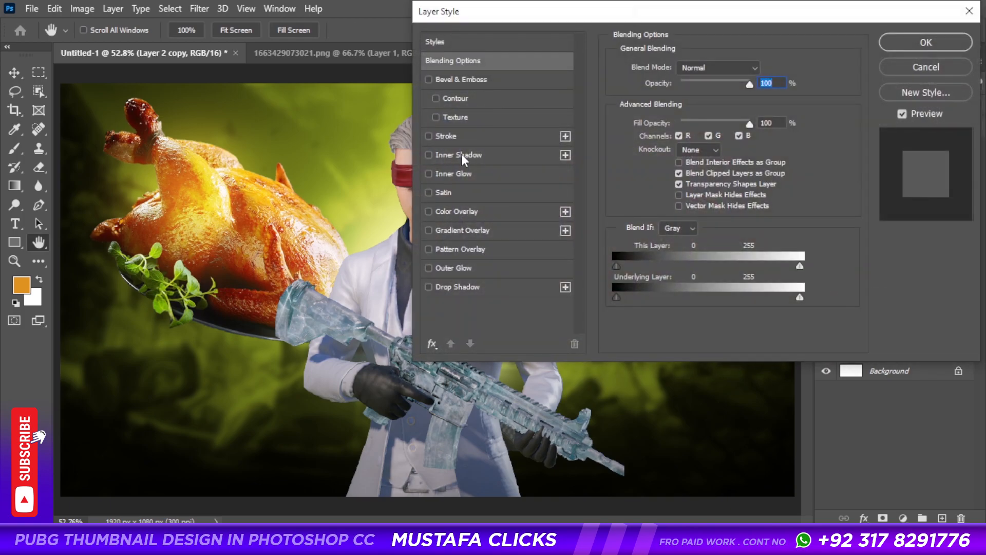
left_click(453, 268)
left_click_drag(544, 11, 633, 11)
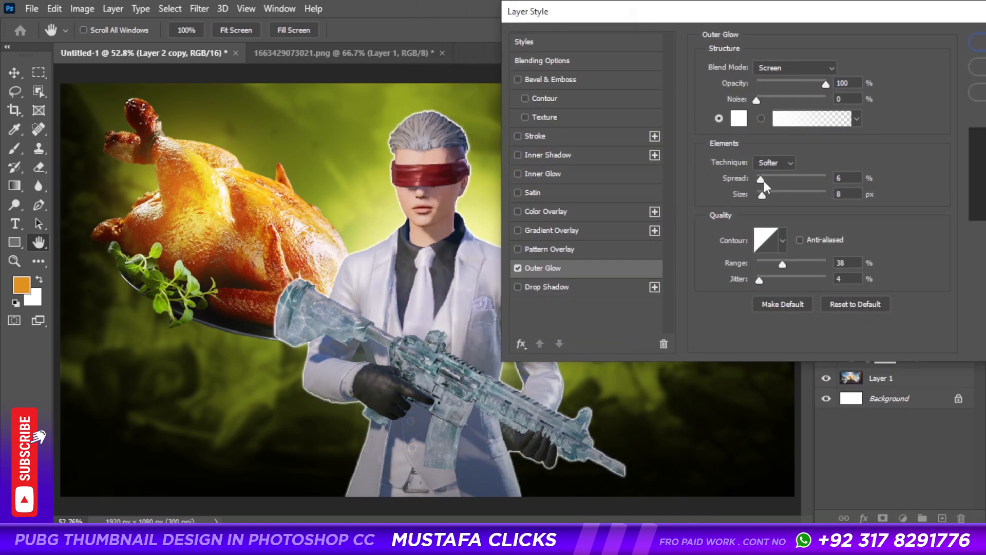
Set the outer glow's spread to 21% and size to 21 px, adjust its range and rasterize the layer style
left_click(773, 180)
mouse_move(762, 194)
left_mouse_down()
mouse_move(782, 192)
mouse_move(766, 198)
left_mouse_up()
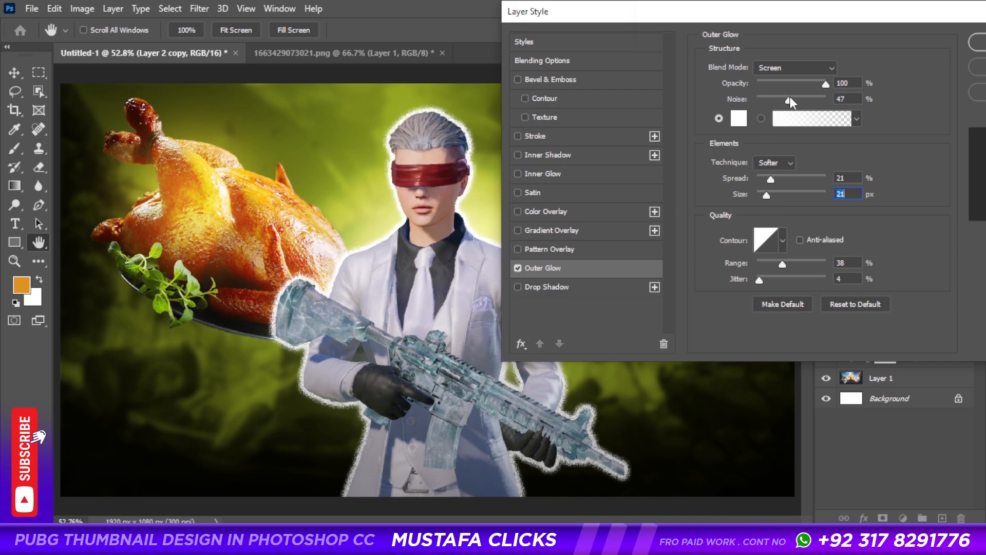
left_click_drag(774, 263, 806, 263)
key("Return")
right_click(910, 167)
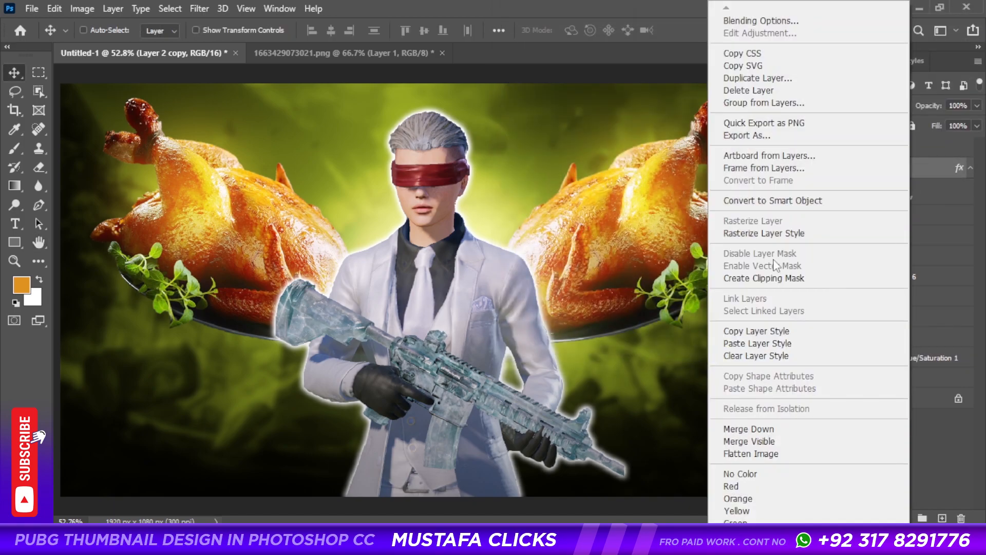
left_click(834, 235)
Erase the white glow around the character's lower body with a soft 700 px eraser
key("e")
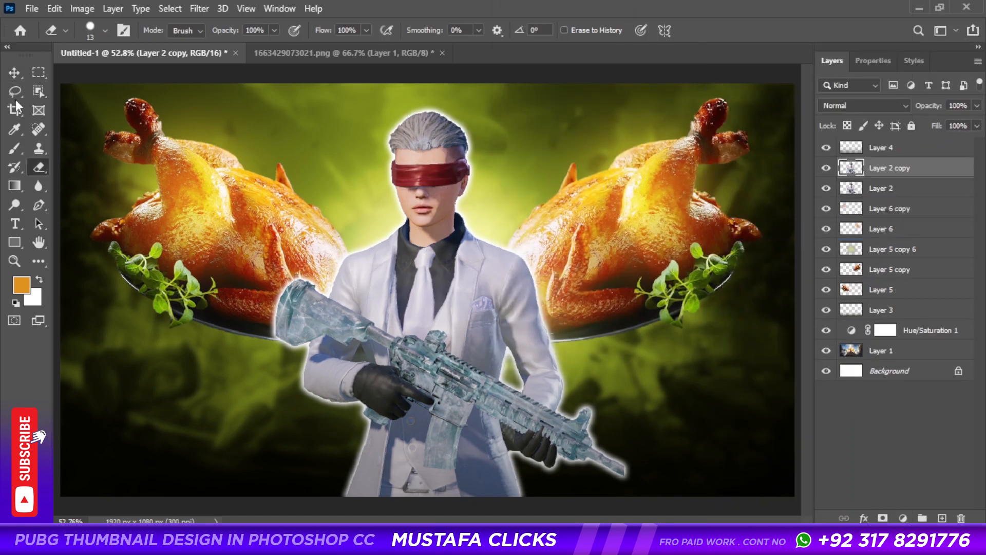
right_click(237, 213)
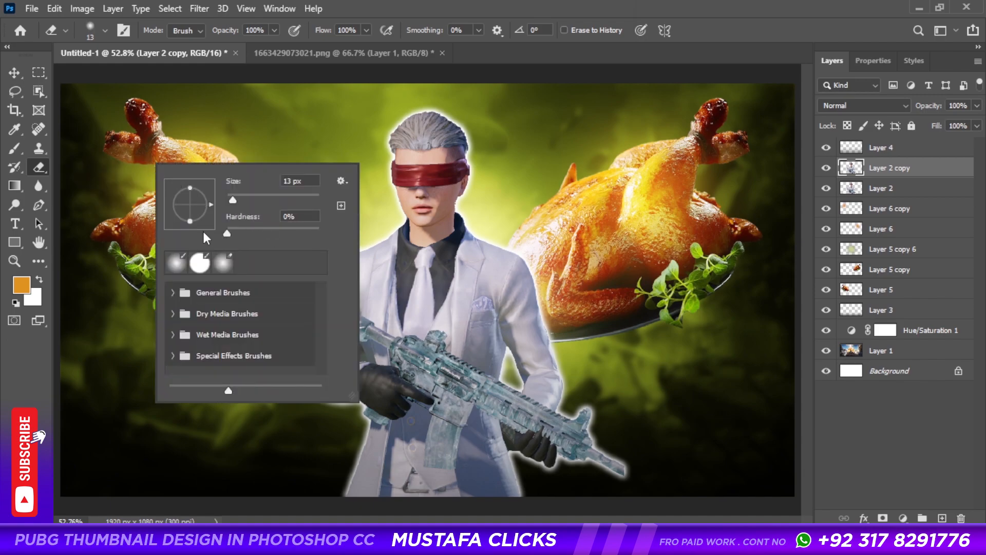
left_click(133, 160)
key("ctrl+minus")
key("ctrl+minus")
key("ctrl+minus")
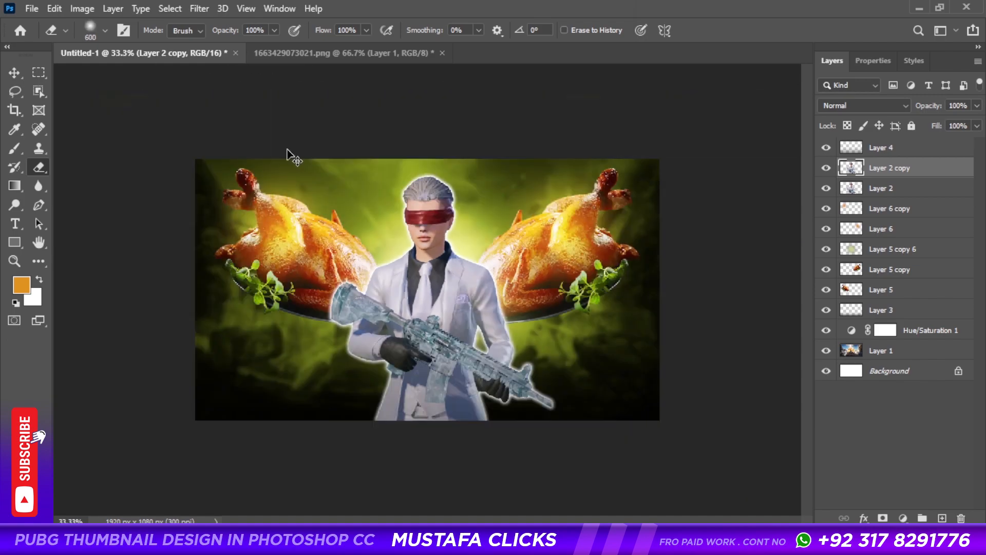
key("bracketright")
key("bracketright")
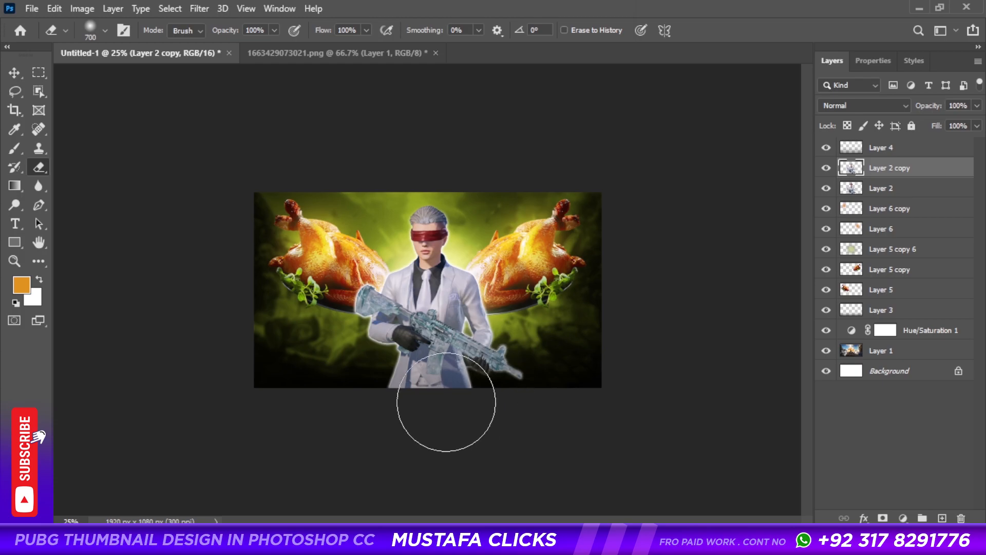
key("ctrl+0")
key("v")
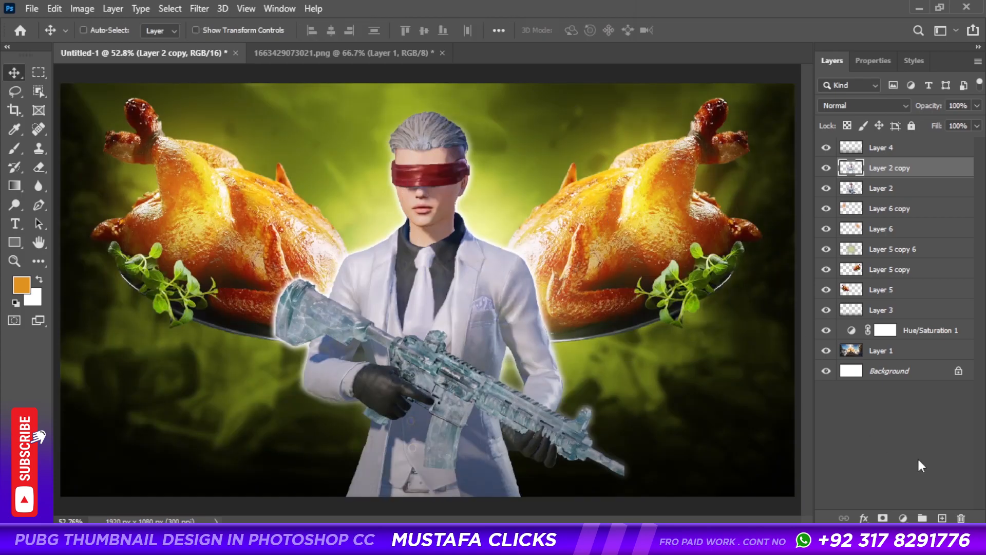
Add a top layer, paint a soft olive-green spot over the character's shoulder and set its blend mode to Linear Dodge (Add)
left_click(942, 518)
left_click_drag(917, 174, 926, 137)
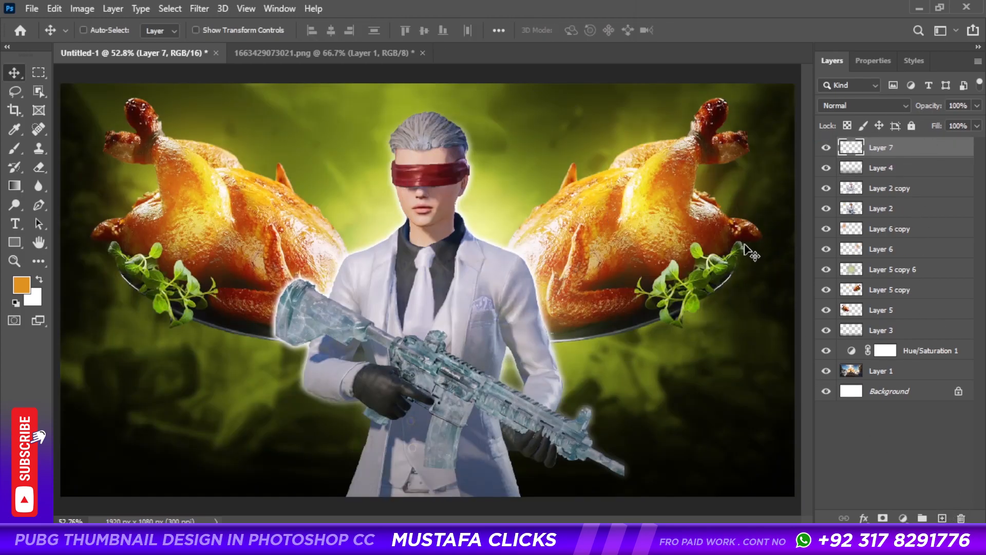
key("b")
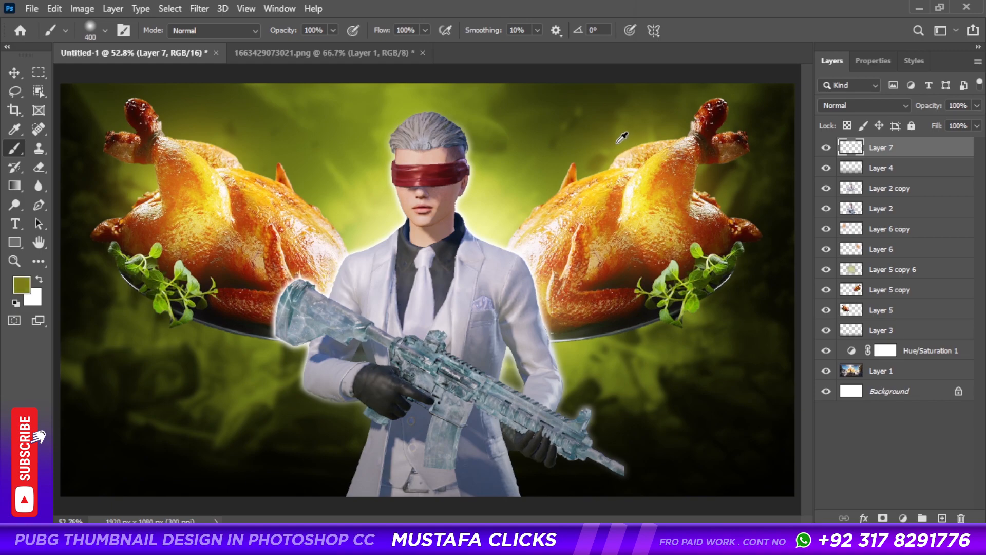
left_click(863, 106)
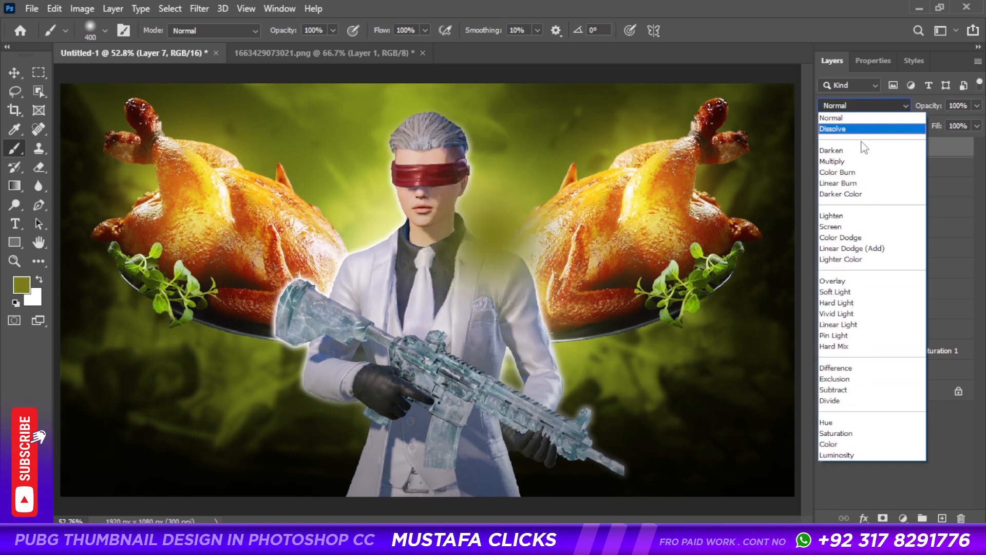
left_click(863, 246)
key("v")
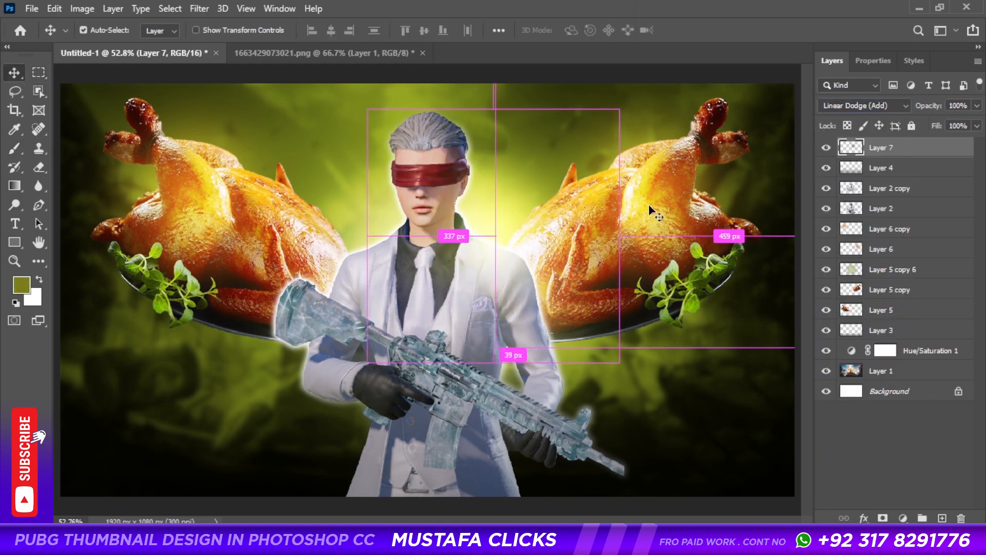
Adjust the green light spot with Hue/Saturation and fine-tune its position over the character's shoulder
key("ctrl+u")
left_click_drag(396, 98, 597, 68)
left_click_drag(647, 241, 621, 244)
key("Return")
left_click_drag(499, 226, 511, 226)
Duplicate the green light spot three times, placing copies over the rifle, the gloved hand and the other shoulder
left_click_drag(519, 315, 526, 368)
left_click_drag(547, 358, 380, 386)
left_click_drag(397, 398, 403, 256)
left_click_drag(441, 259, 412, 235)
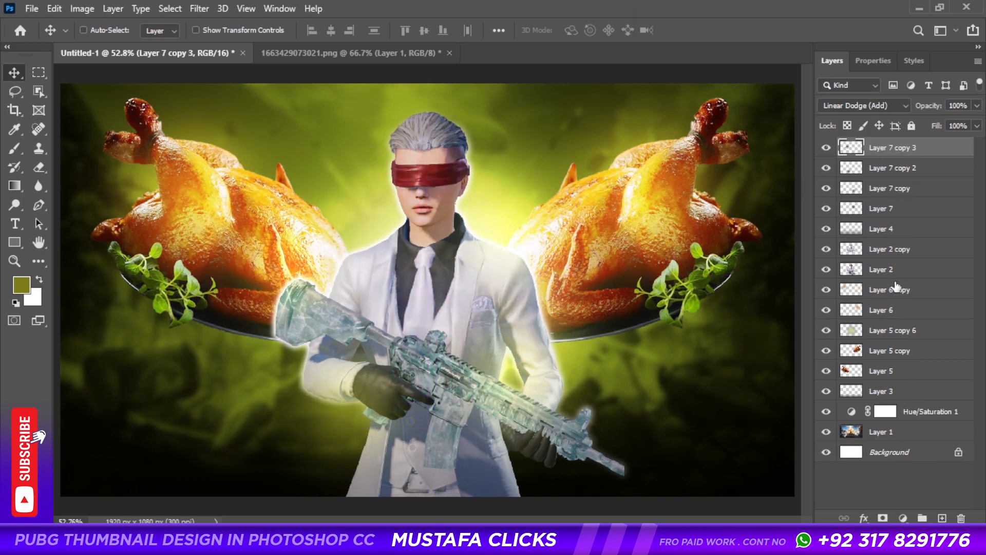
Group all character, chicken and glow layers down to Layer 3 and toggle the group's visibility to compare
left_click(880, 393, "shift")
key("ctrl+g")
left_click(827, 146)
left_click(827, 147)
Add the title "president" across the lower part of the canvas in the QUWEN KING font at 78.82 pt
key("t")
left_click(265, 433)
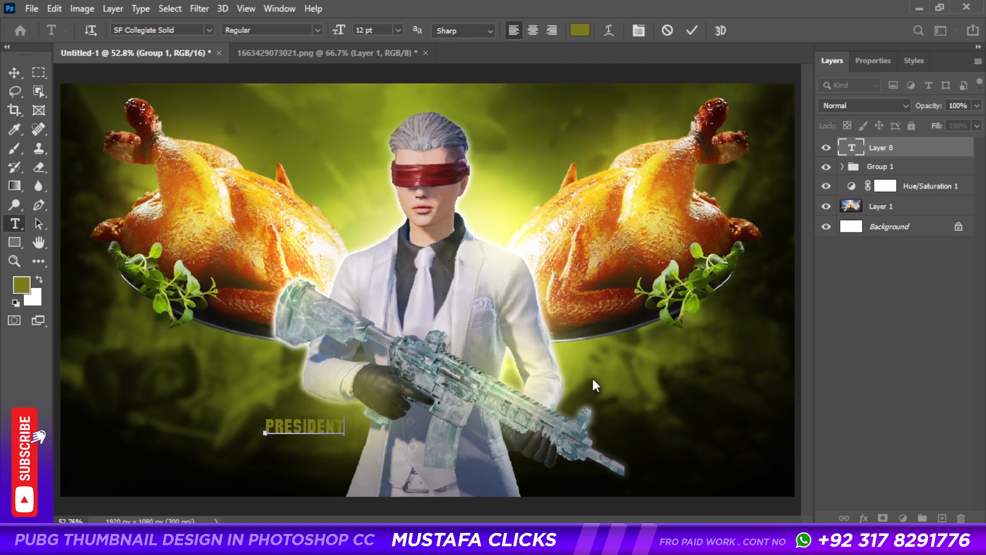
key("ctrl+Return")
key("ctrl+t")
left_click_drag(340, 428, 782, 422)
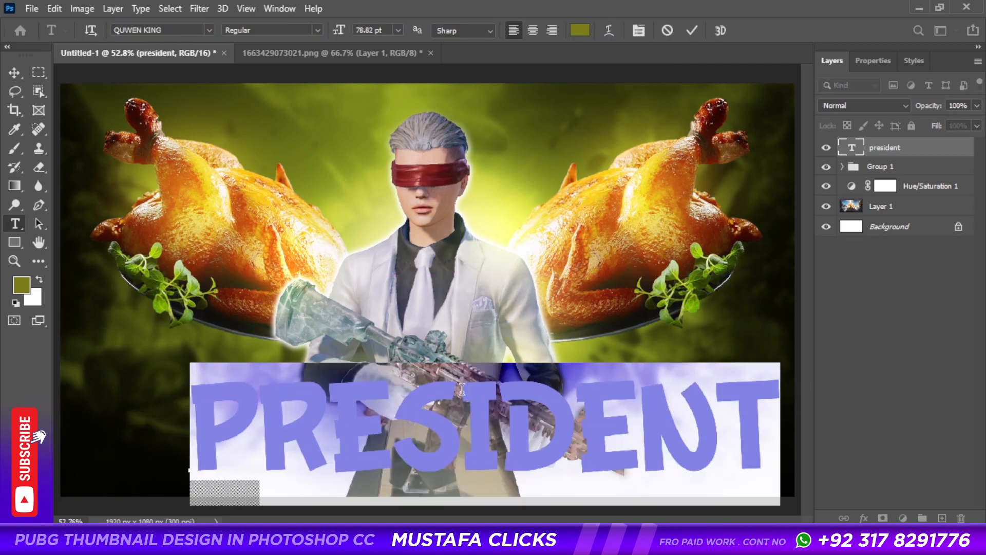
Turn off All Caps for the title and capitalise only its first letter so it reads "President"
left_click(462, 389)
double_click(462, 389)
left_click(872, 60)
left_click(830, 414)
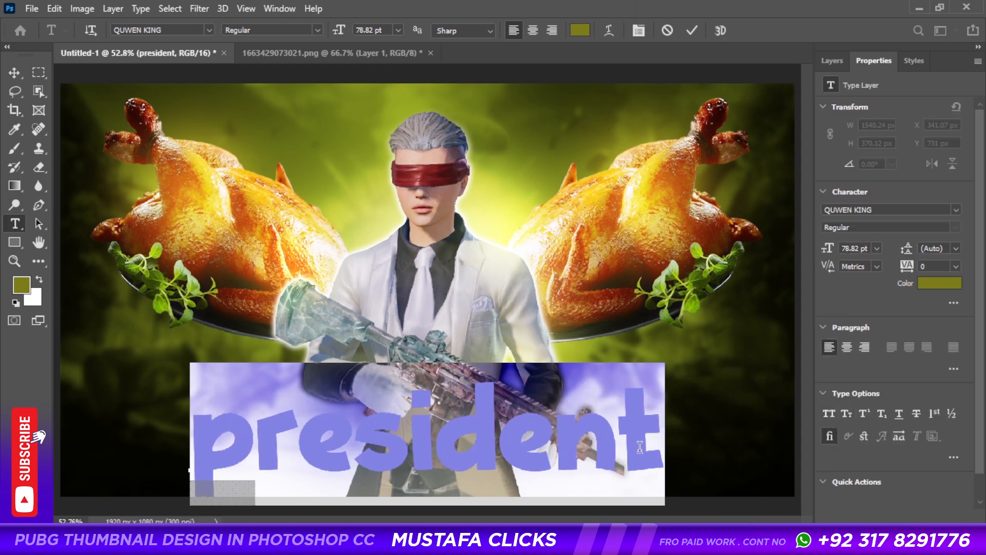
left_click(846, 414)
left_click(846, 413)
left_click(295, 427)
key("BackSpace")
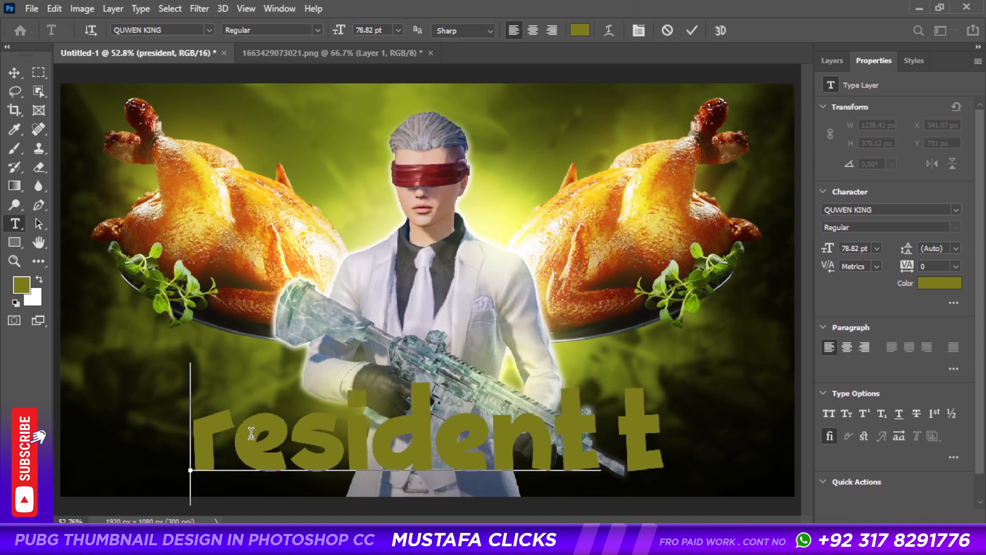
type("P")
key("ctrl+Return")
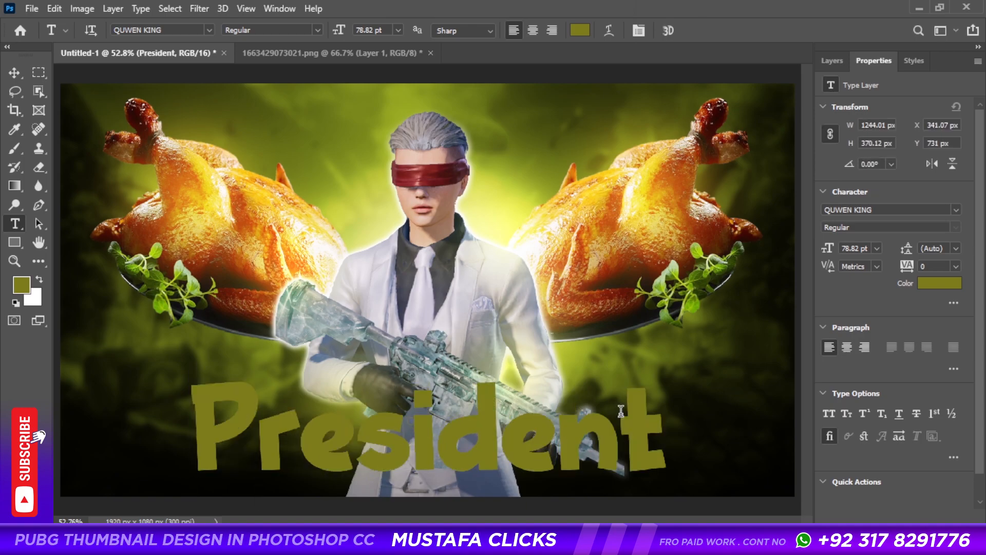
Swap the title's final t for its alternate glyph and enlarge the text to 107.63 pt, centred along the canvas's lower edge
left_click_drag(621, 411, 653, 415)
left_click(719, 507)
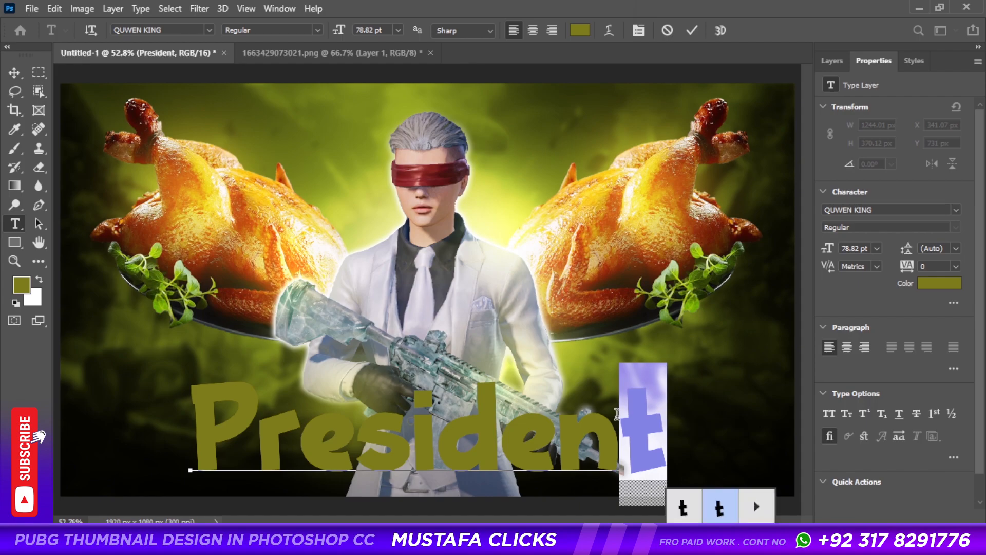
key("ctrl+Return")
key("ctrl+t")
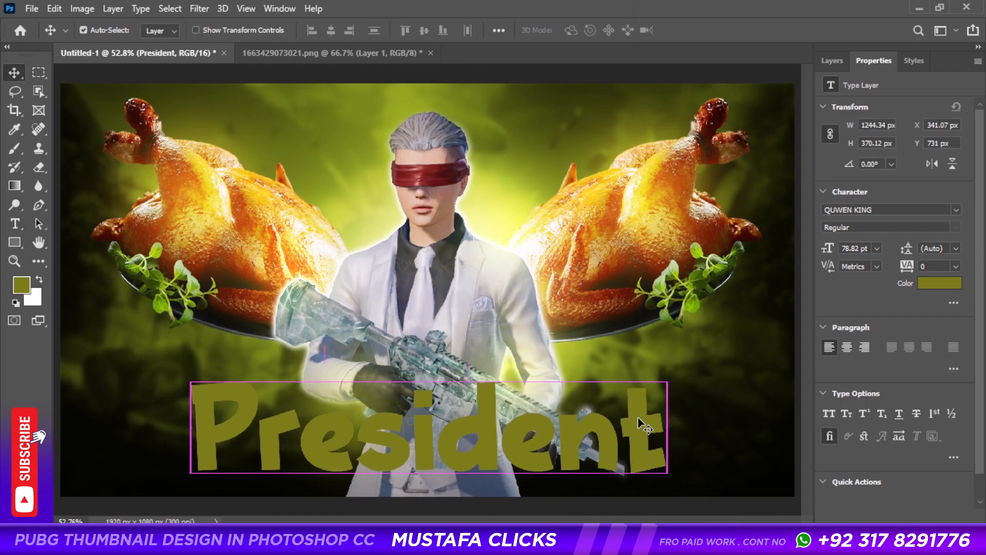
left_click_drag(682, 433, 711, 418)
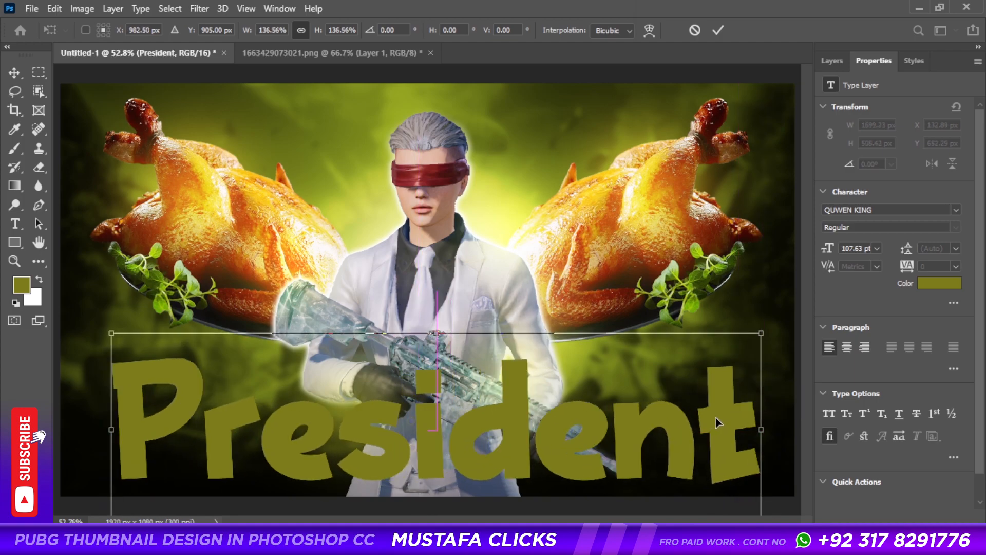
key("Return")
Apply the yellow-orange preset layer style to the President title
left_click(832, 61)
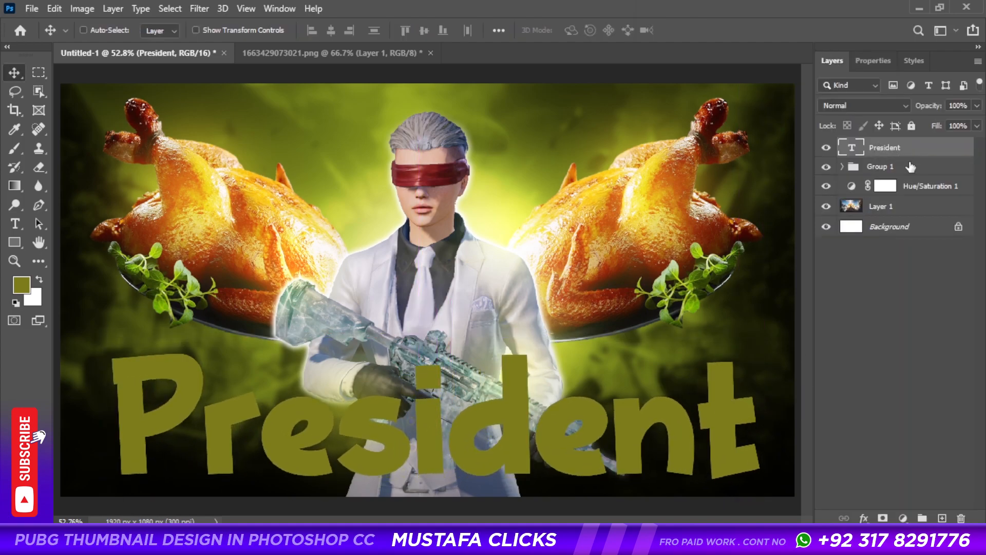
left_click(904, 63)
left_click(886, 211)
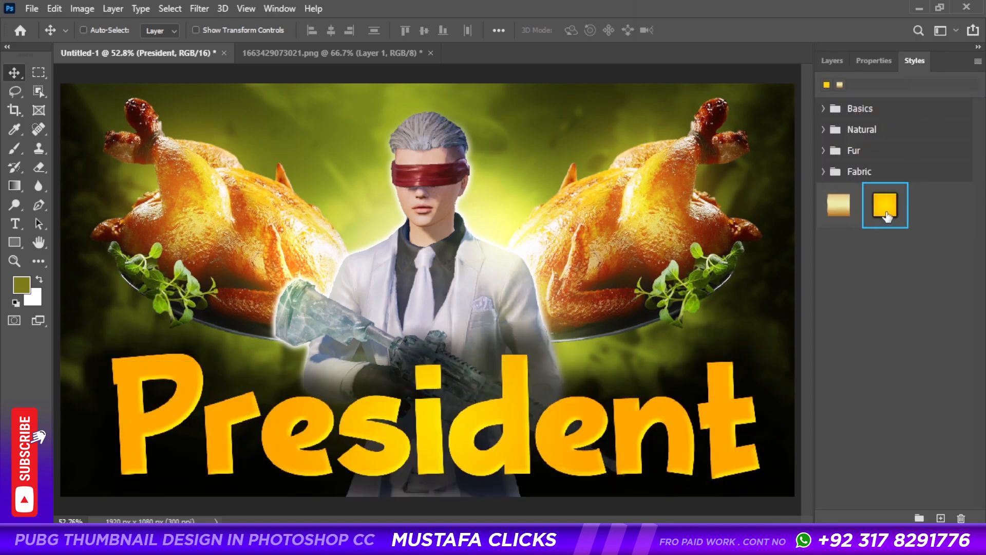
left_click(831, 62)
Duplicate the President title slightly above the original and replace the copy's text with "Kill Our"
left_click_drag(515, 425, 519, 365)
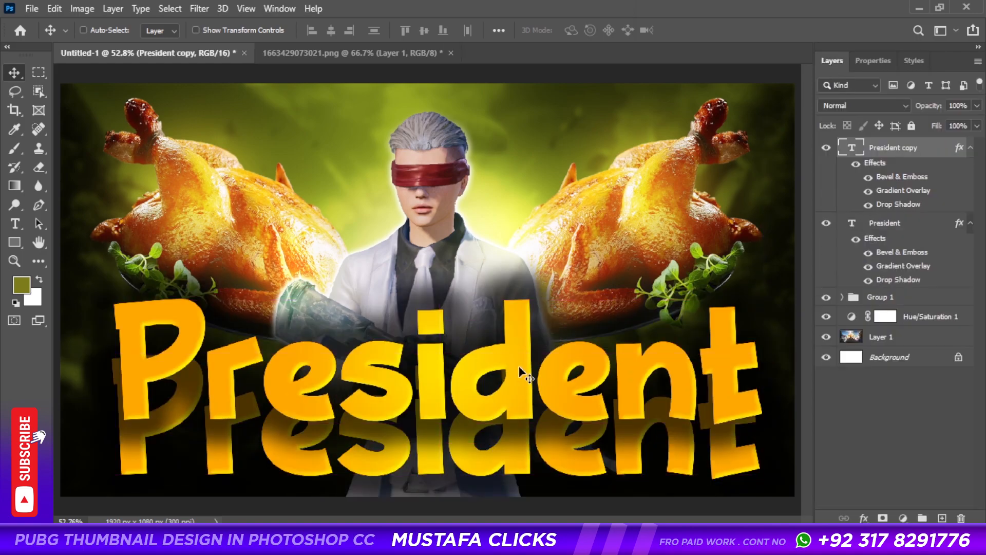
double_click(518, 365)
type("Kil")
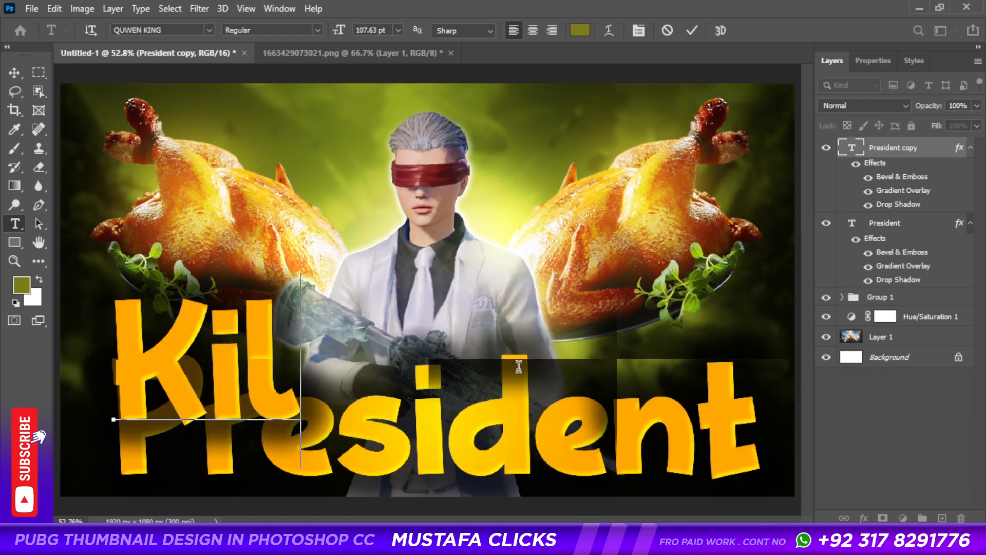
type("l out")
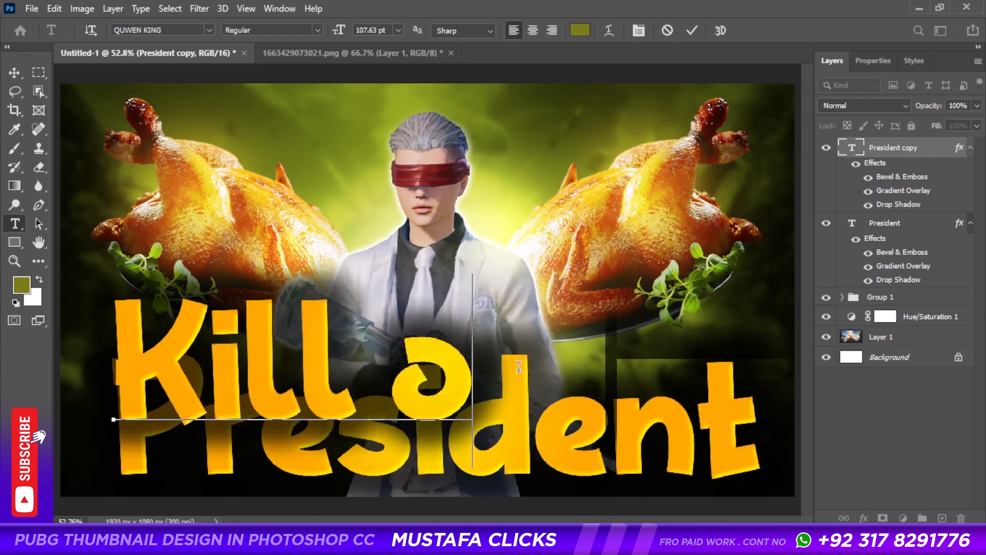
key("BackSpace")
key("BackSpace")
key("BackSpace")
type("Our")
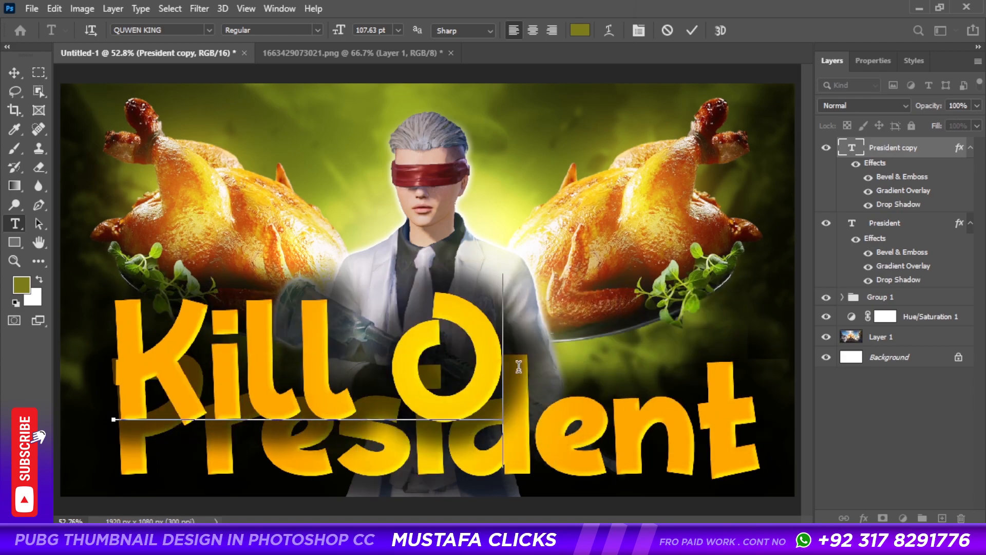
Shrink the Kill Our text to 36.19 pt above the start of President and place a copy of it above the word's end
key("ctrl+t")
mouse_move(646, 371)
left_mouse_down()
mouse_move(293, 371)
mouse_move(350, 382)
mouse_move(362, 372)
mouse_move(644, 369)
left_mouse_up()
key("Return")
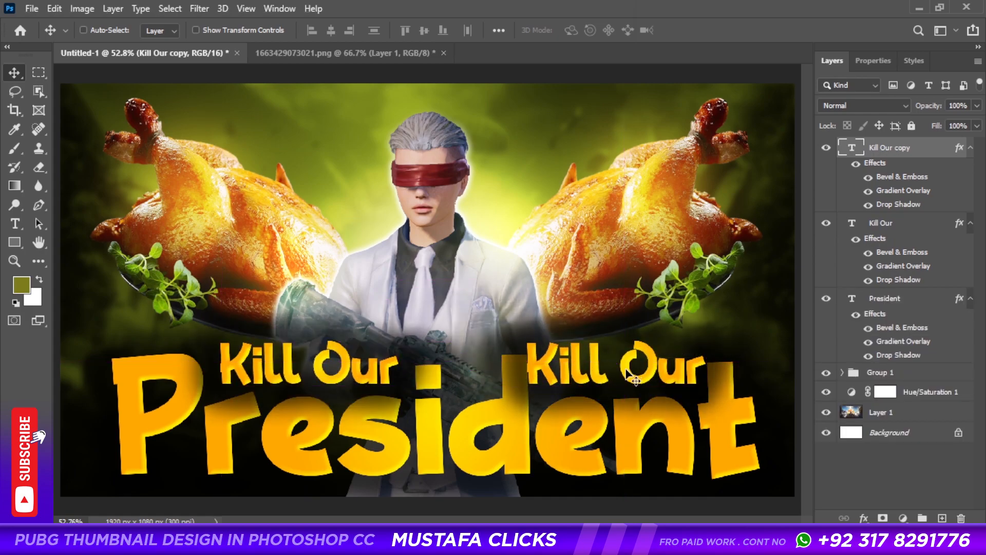
Replace the text of the Kill Our copy above the end of President with "for$500"
double_click(627, 377)
type("for")
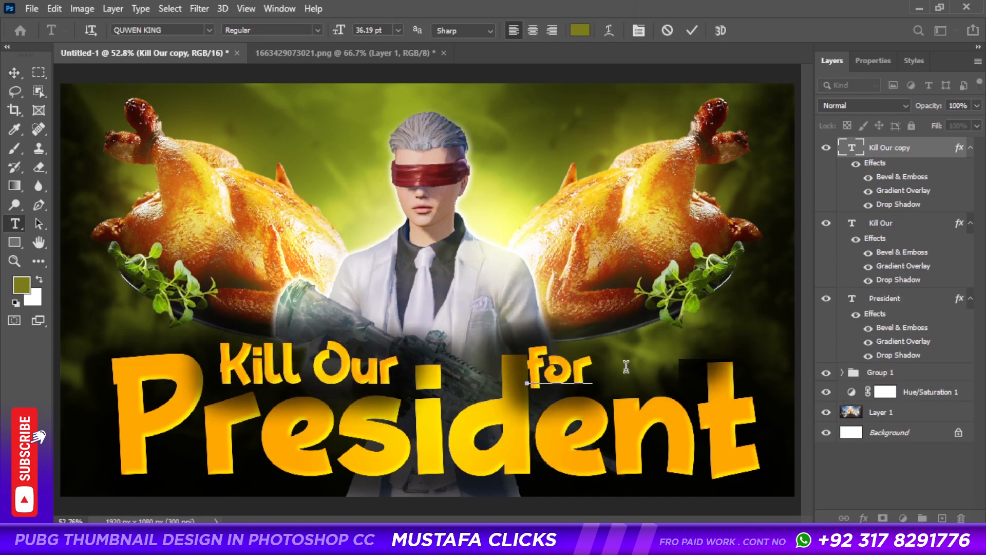
type(" t")
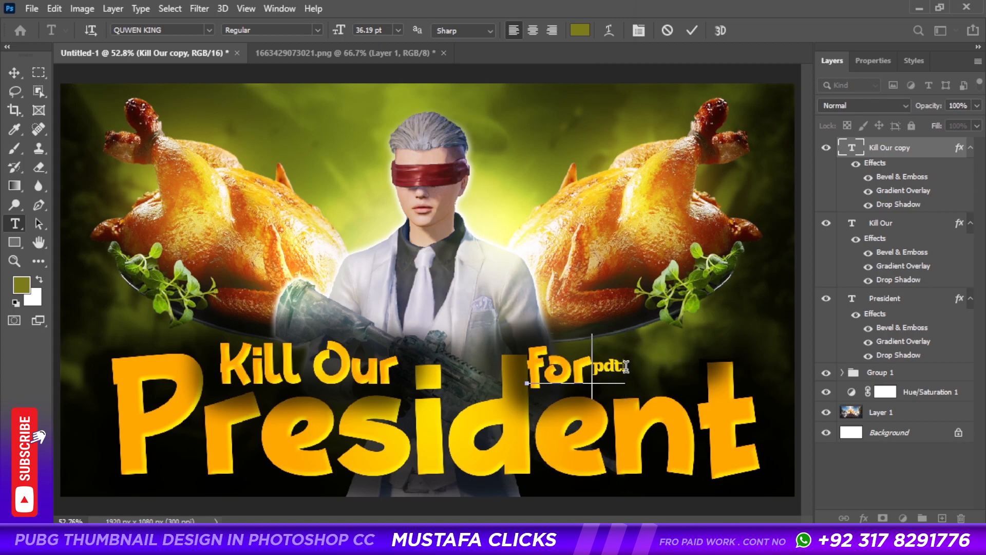
type("000")
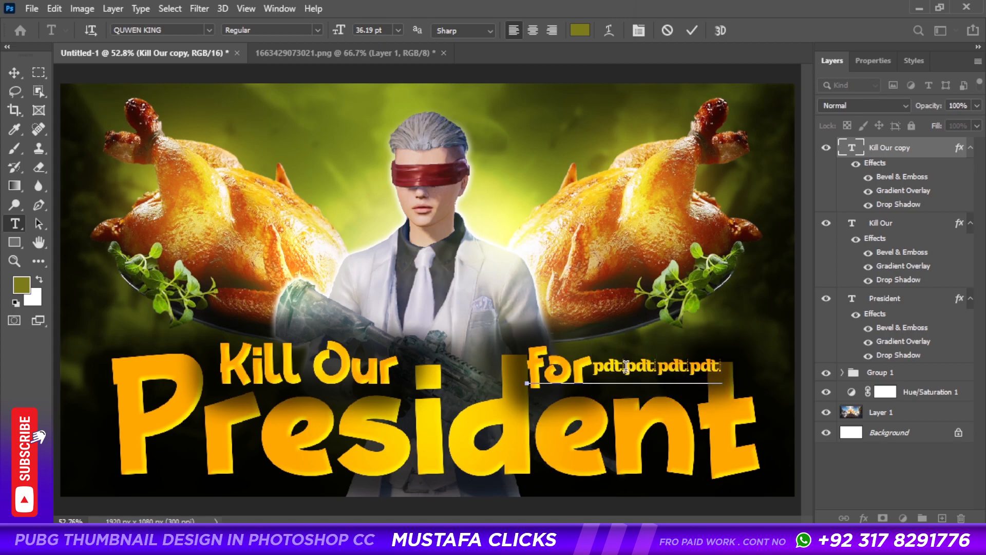
Set the for$500 text in SF Collegiate Solid and its dollar sign in Gloucester MT Extra Condensed
key("ctrl+a")
left_click(209, 29)
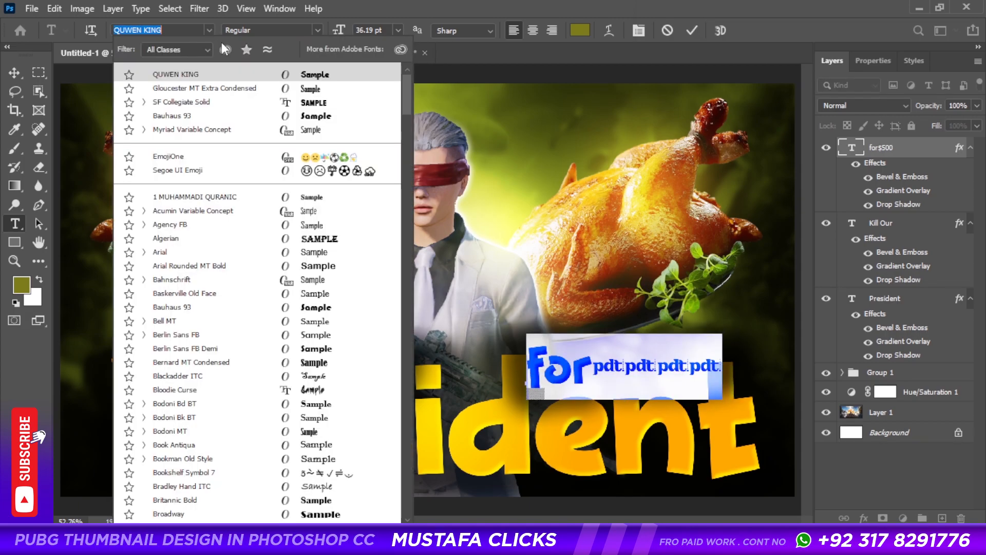
left_click(241, 107)
double_click(611, 363)
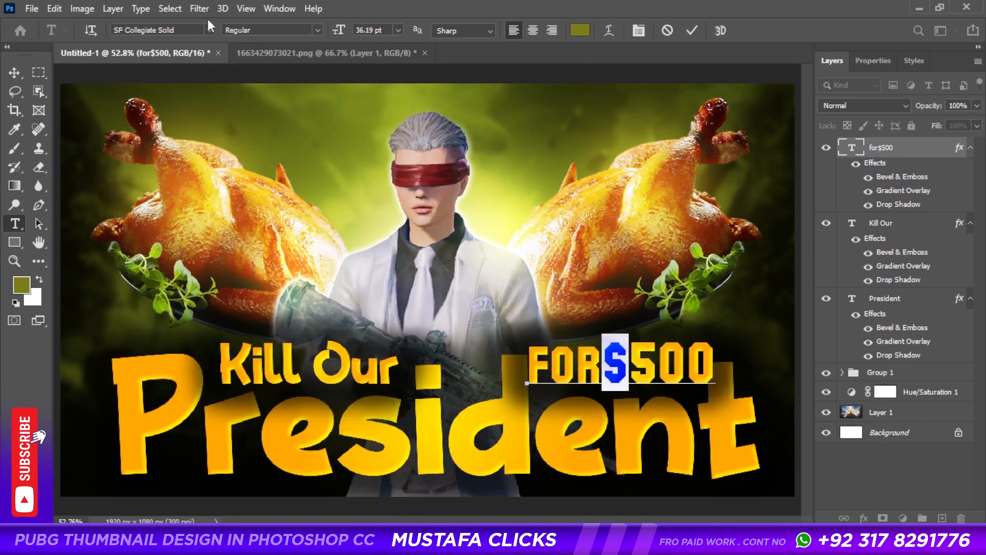
left_click(209, 29)
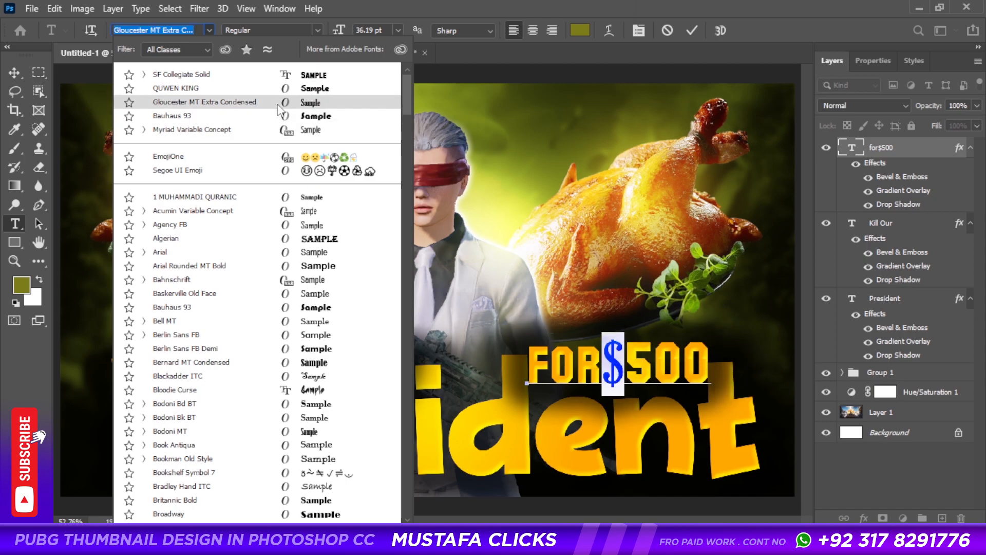
left_click(278, 103)
left_click(640, 340)
Scale the for$500 text down to 30.78 pt above the end of the President title
left_click(14, 73)
key("ctrl+t")
left_click_drag(718, 367, 671, 368)
key("Return")
Open the Kill Our text's layer style and reduce its Drop Shadow size to 54 px
right_click(315, 377)
left_click(343, 224)
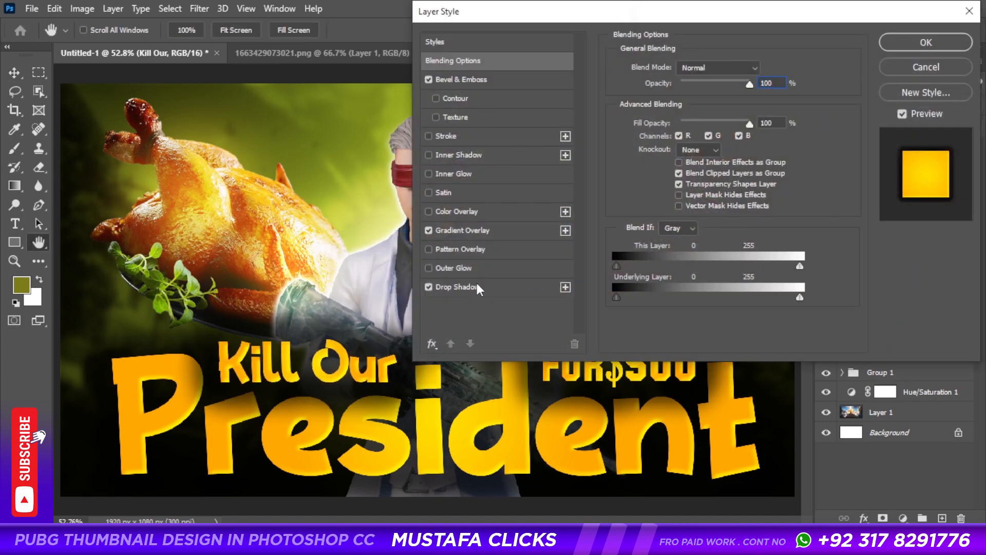
left_click(477, 285)
left_click_drag(708, 166, 689, 165)
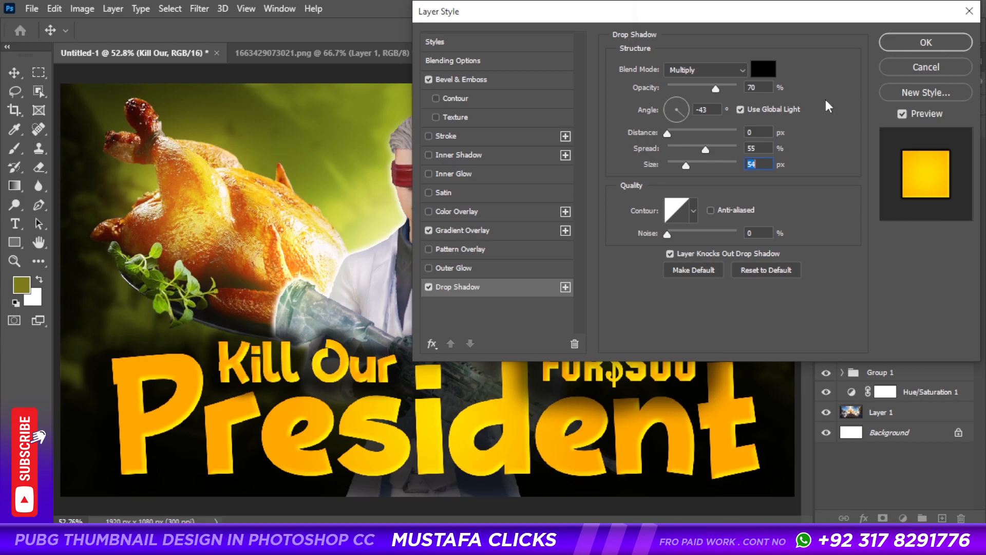
Set the Bevel & Emboss highlight colour of the Kill Our text to white, ffffff
left_click(474, 82)
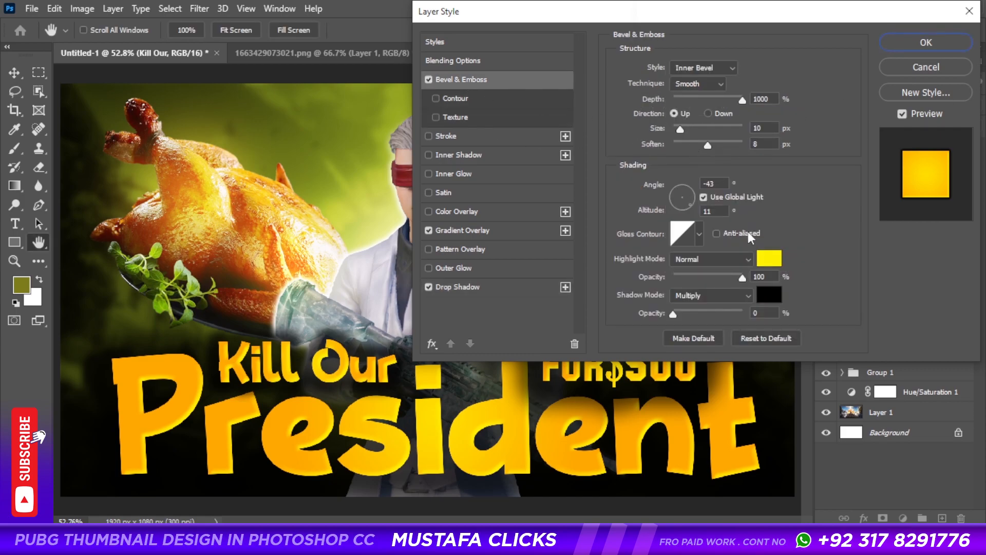
left_click(769, 258)
type("ffffff")
key("Return")
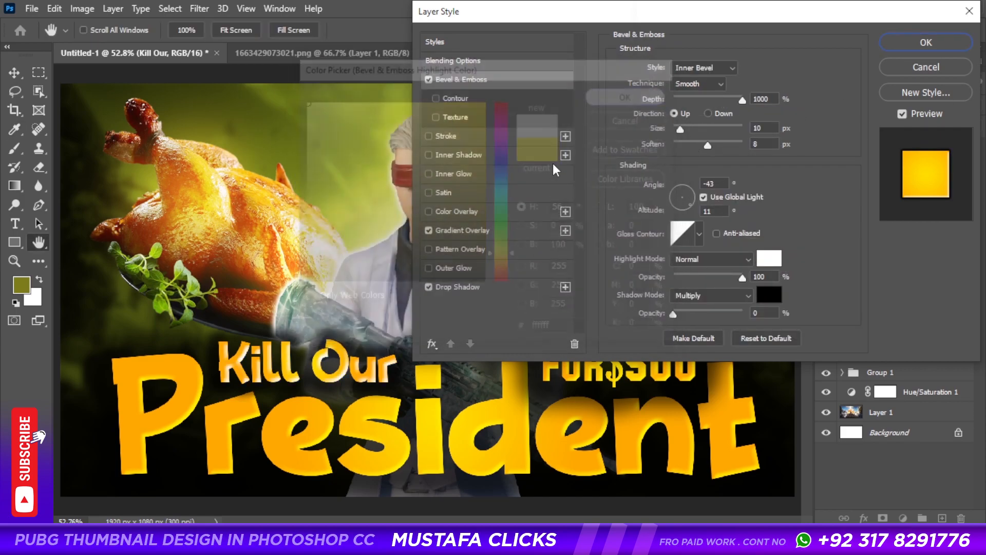
Change the orange stop of the Kill Our gradient overlay to light grey, d4d4d4
left_click(462, 230)
left_click(703, 102)
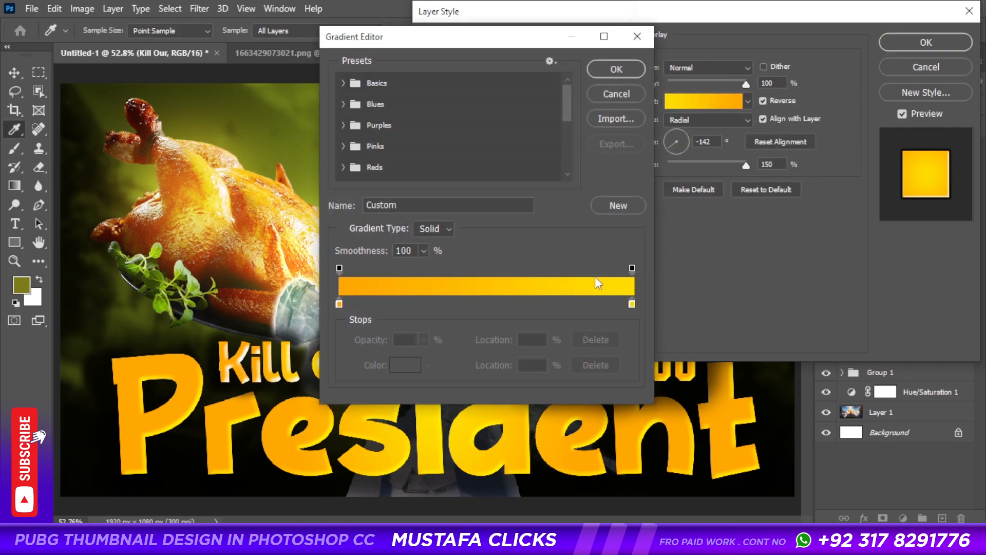
left_click(339, 304)
left_click(406, 365)
type("ffffff")
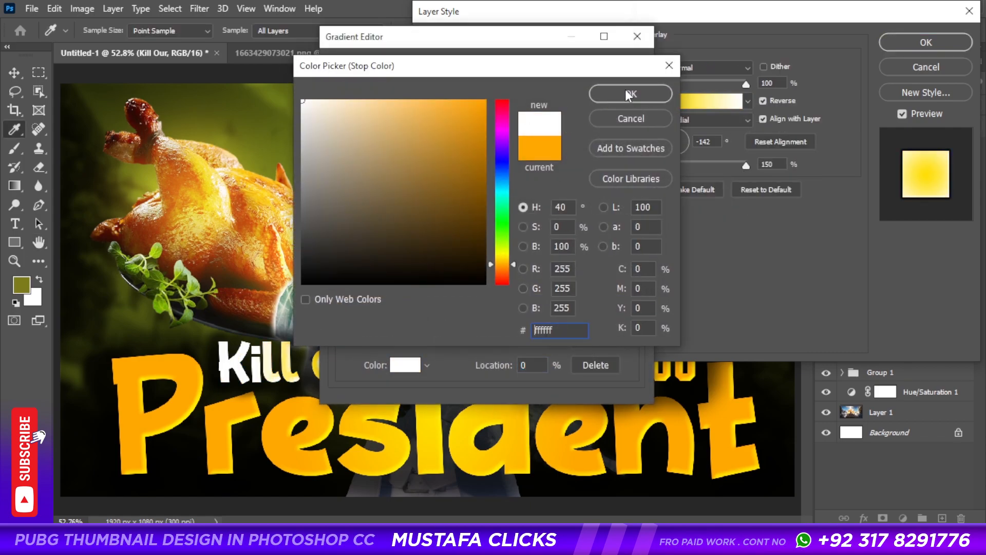
left_click(303, 123)
left_click(314, 133)
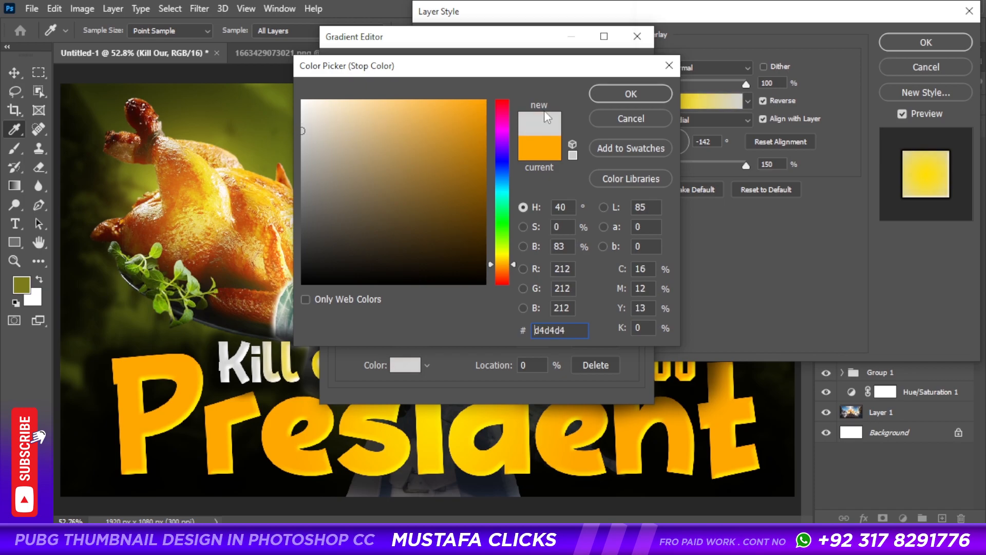
left_click(631, 93)
Change the yellow stop of the Kill Our gradient overlay to white, ffffff, and apply the grey-to-white gradient
left_click(632, 303)
left_click(406, 365)
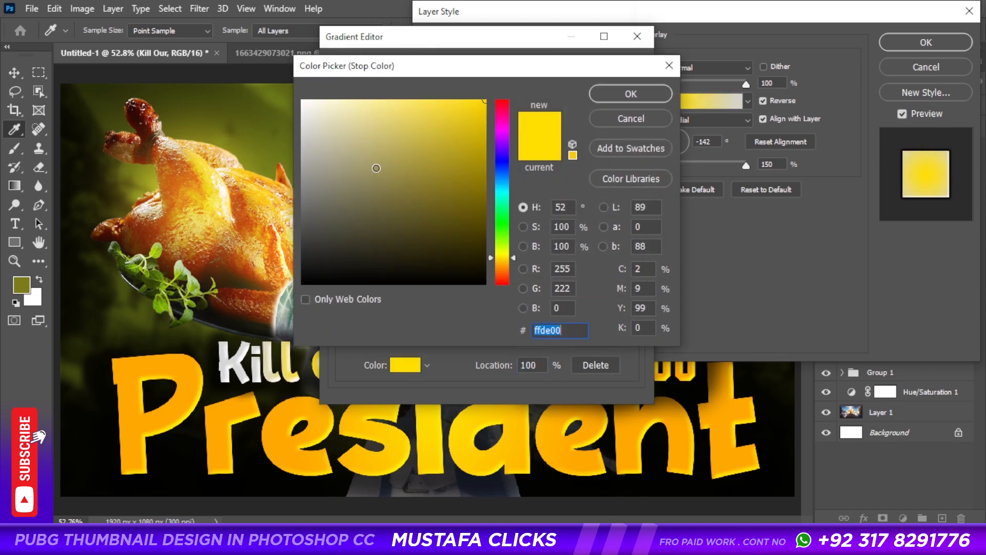
type("ffffff")
left_click(630, 94)
left_click(616, 69)
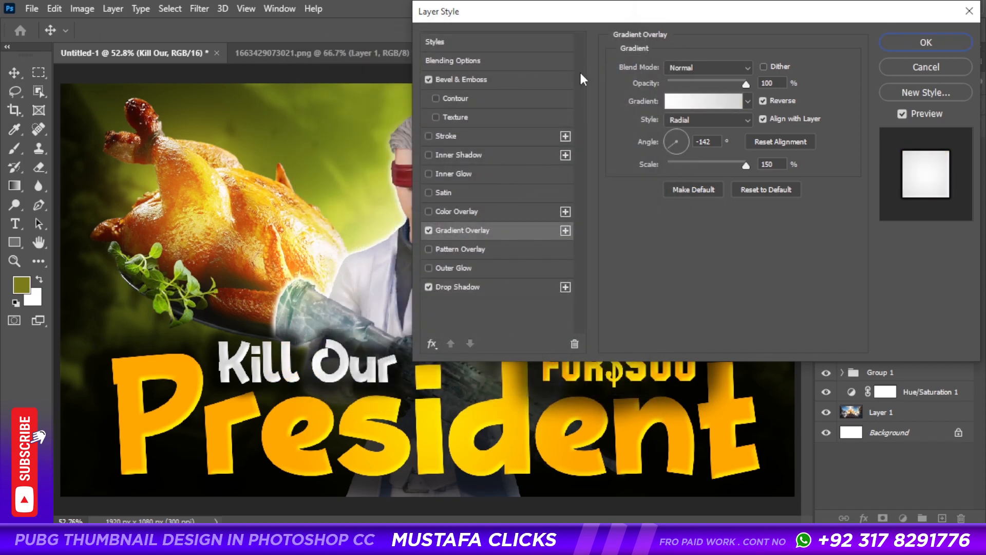
Switch the gradient overlay's Reverse option off and on again, and adjust the gradient angle
left_click(779, 101)
left_click(779, 101)
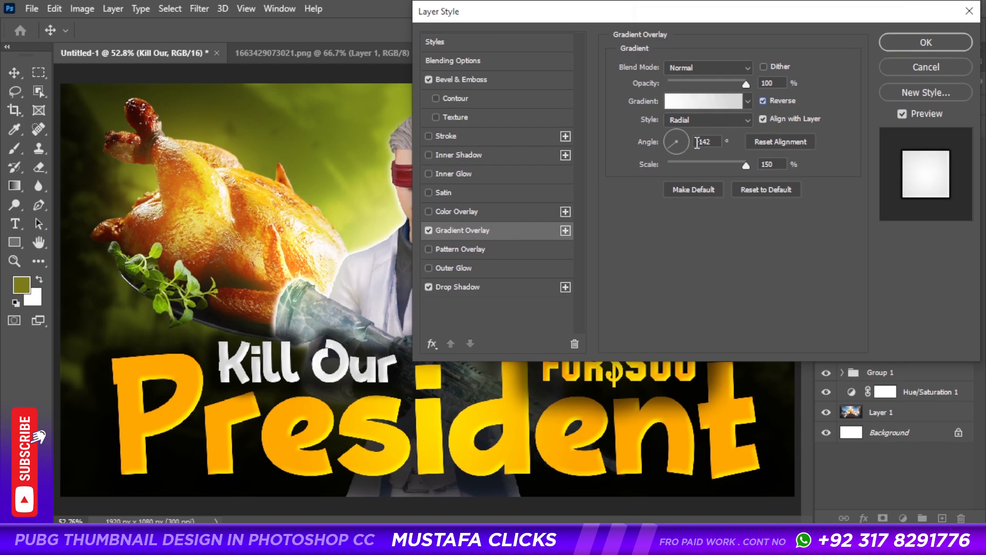
left_click_drag(670, 141, 688, 165)
Lower the Kill Our drop shadow's opacity to 56%, reduce its size slightly and apply the layer style
left_click(457, 287)
left_click_drag(716, 88, 706, 89)
left_click_drag(688, 164, 686, 166)
left_click(926, 42)
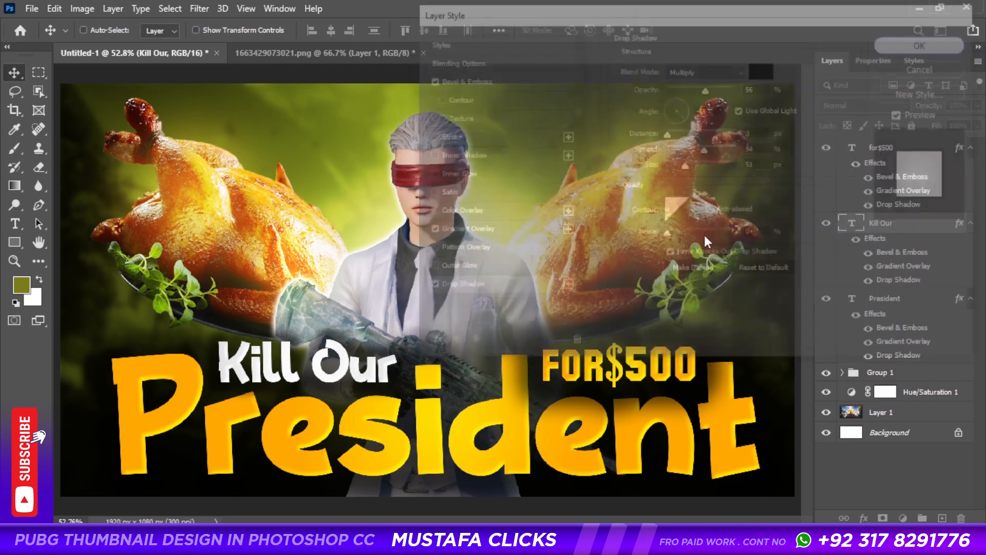
Copy the layer style of the Kill Our text and paste it onto the for$500 text
right_click(908, 230)
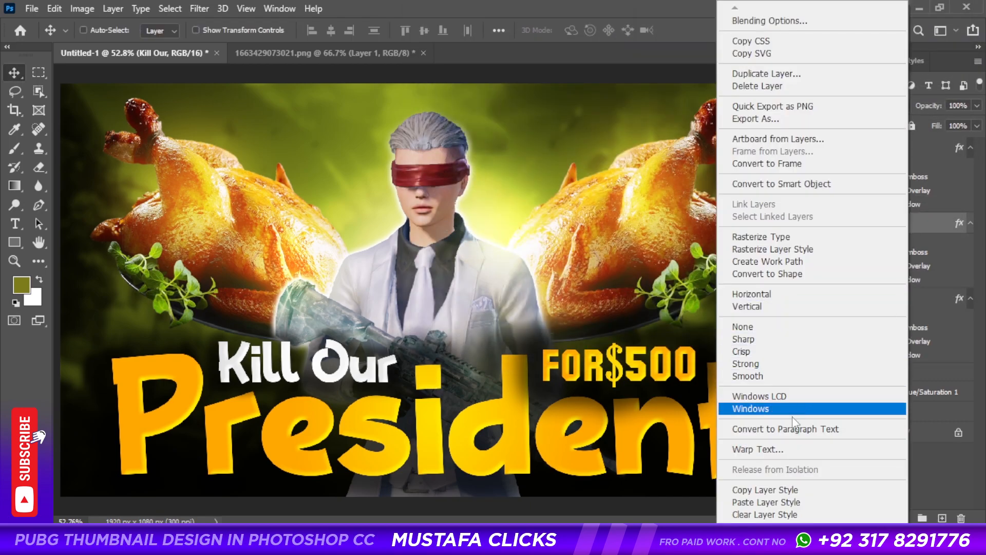
left_click(820, 491)
right_click(639, 366)
left_click(668, 372)
right_click(911, 149)
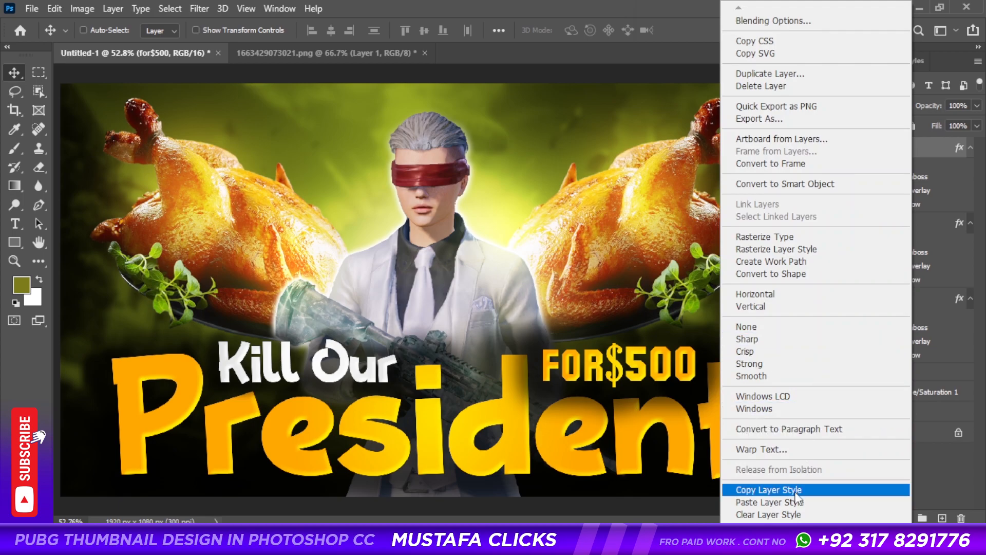
left_click(776, 502)
Nudge the for$500 text slightly down and to the right above the President title
key("Down")
key("Down")
key("Down")
key("Down")
key("Down")
key("Down")
key("Down")
key("Down")
key("Down")
key("Down")
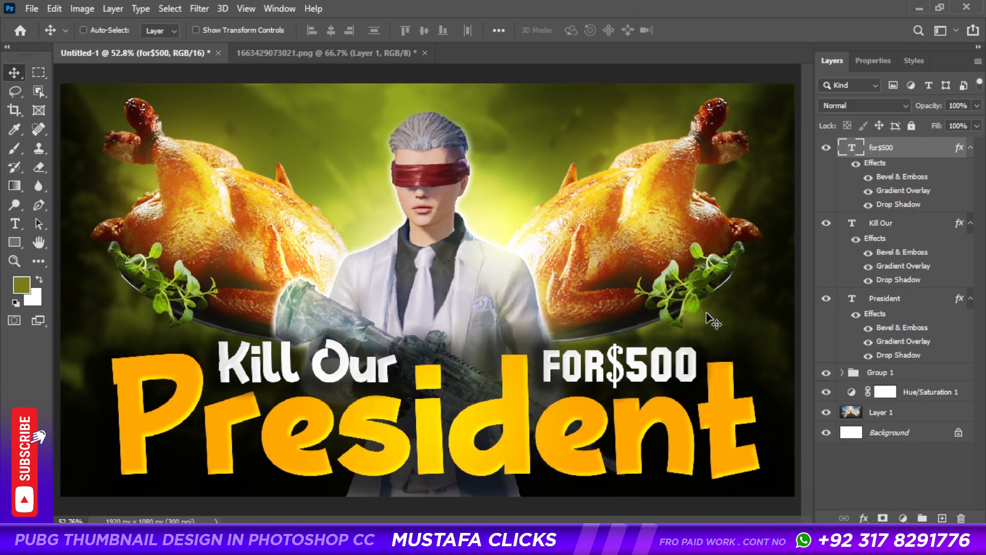
key("Right")
key("Right")
key("Right")
key("Right")
key("Right")
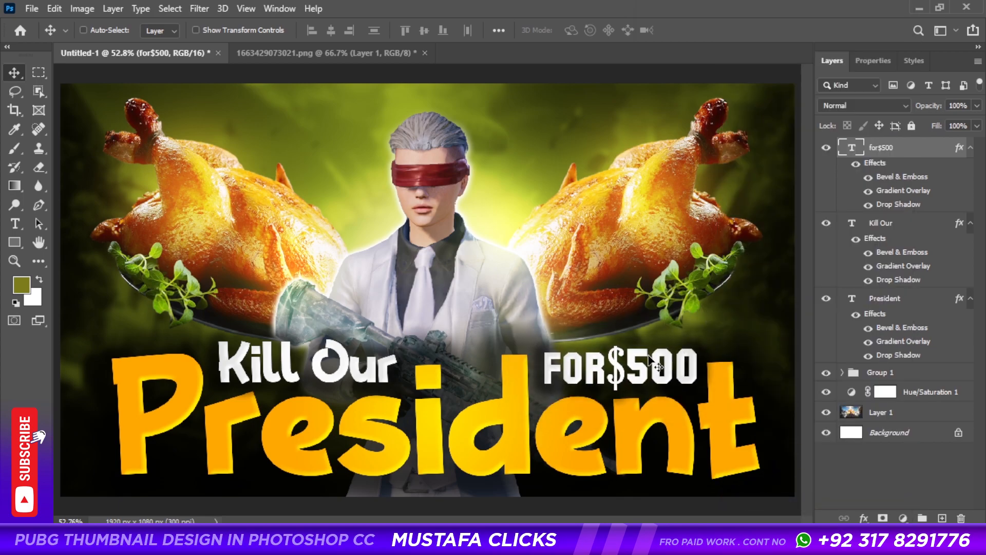
Duplicate the for$500 text over the character's chest and replace the copy's text with the channel's @ handle
left_click_drag(654, 359, 501, 302)
double_click(500, 301)
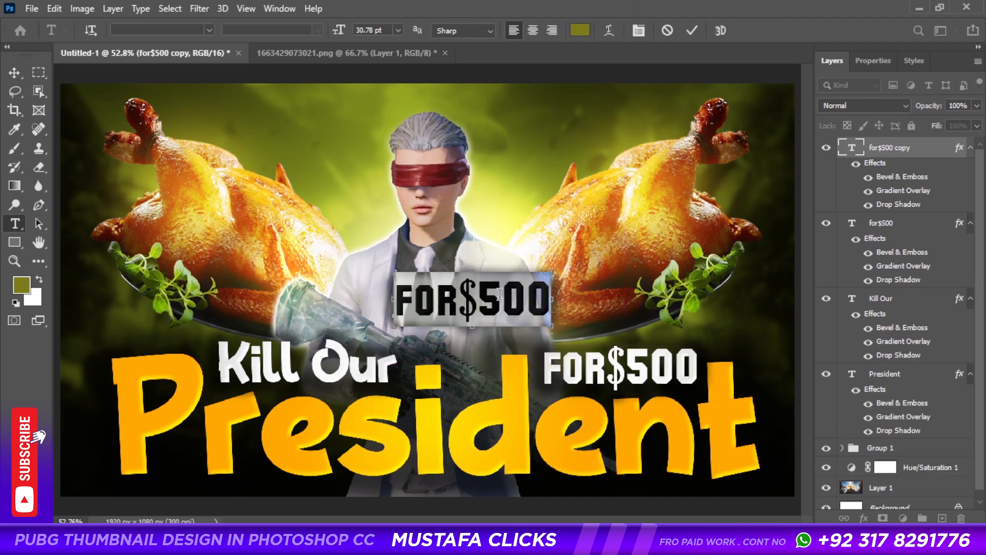
type("@Mus")
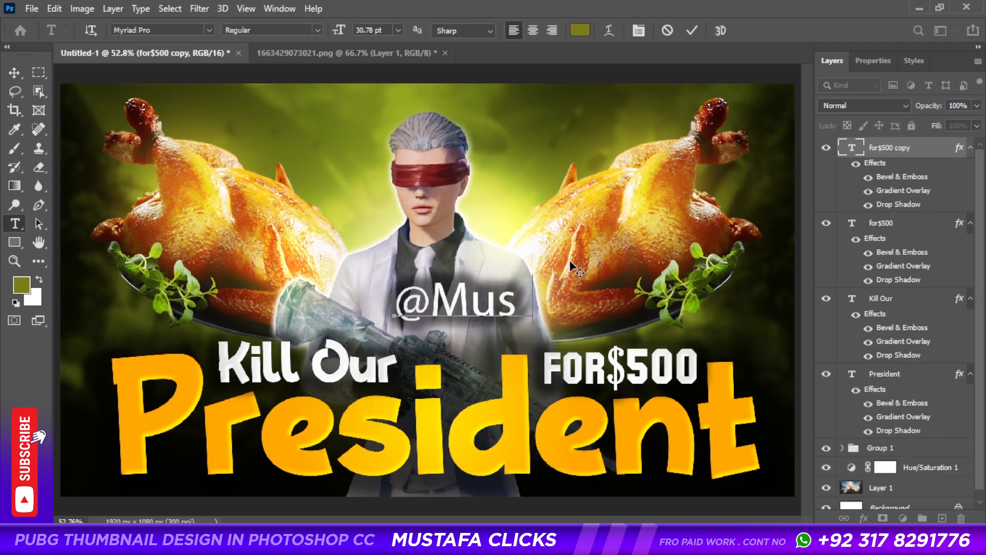
type("tafaClicks")
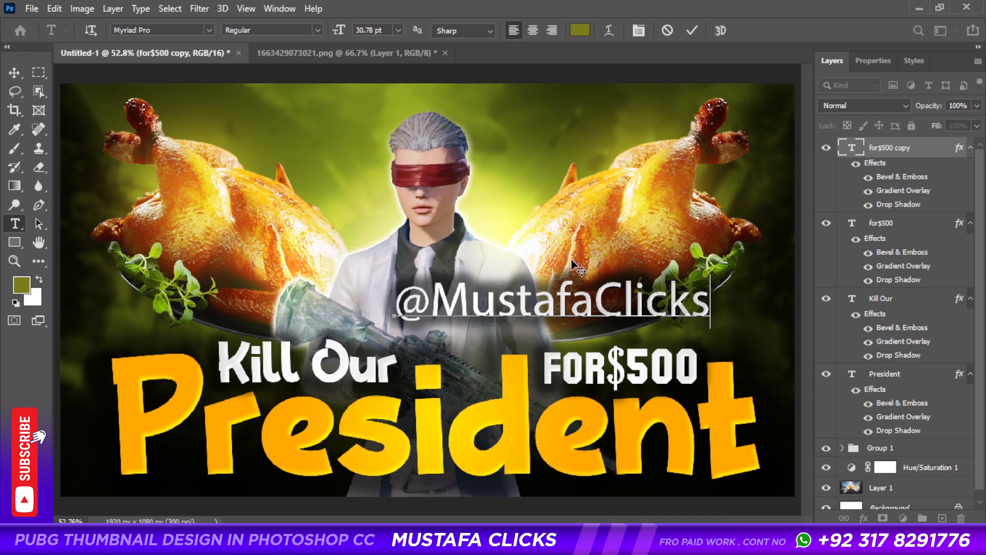
Try several fonts on the whole handle text, including QUWEN KING, and set it in SF Collegiate Solid
key("ctrl+a")
left_click(209, 30)
scroll(246, 126, "down", 10)
scroll(246, 125, "up", 5)
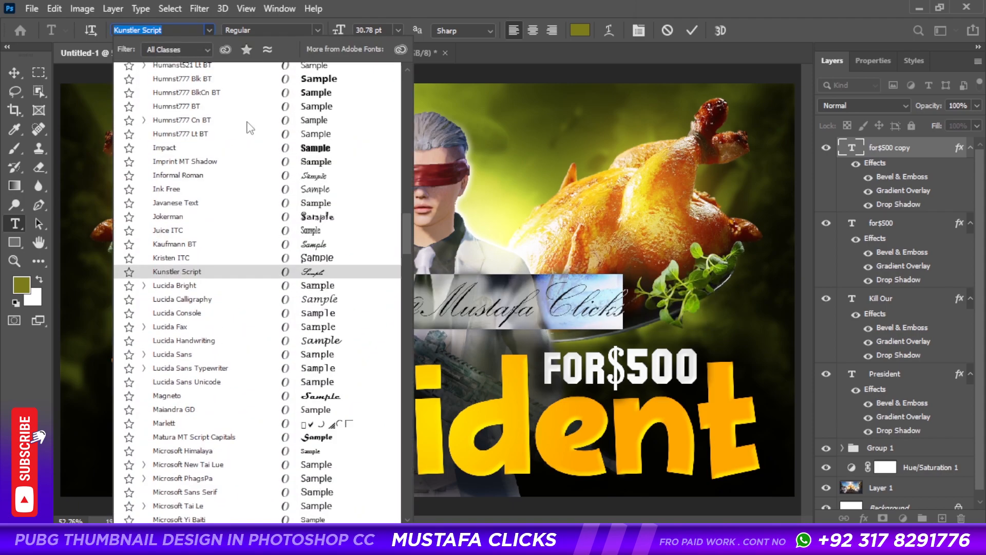
scroll(268, 259, "up", 9)
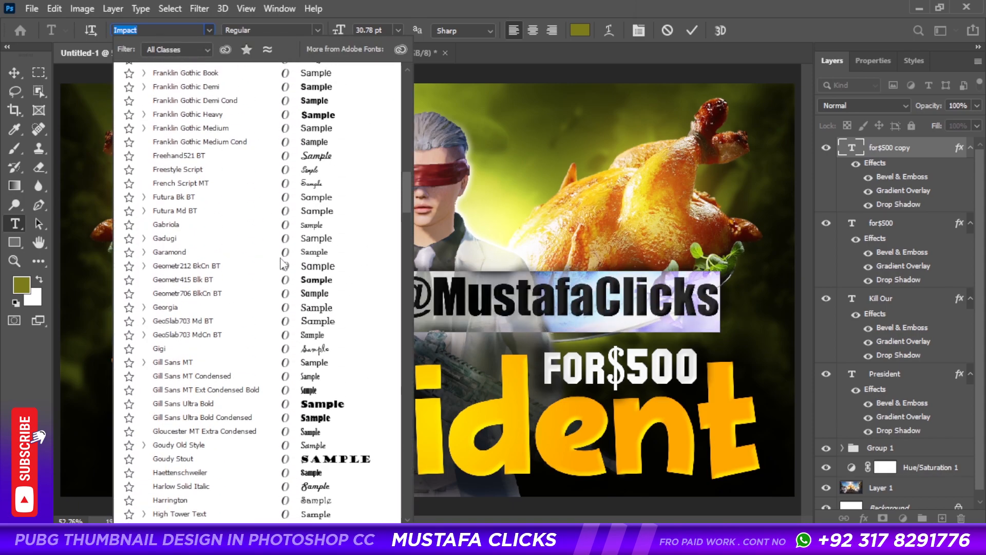
left_click_drag(401, 191, 409, 81)
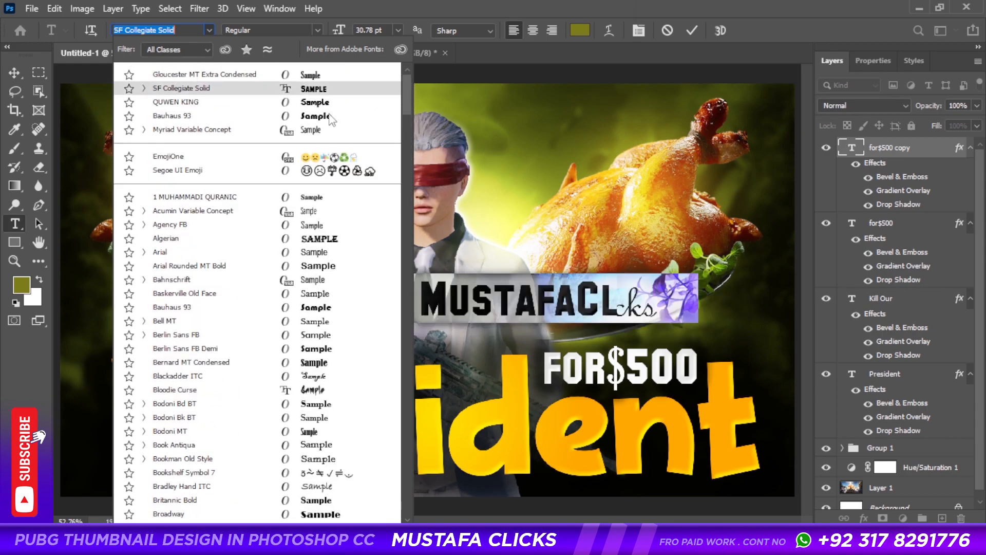
left_click(331, 101)
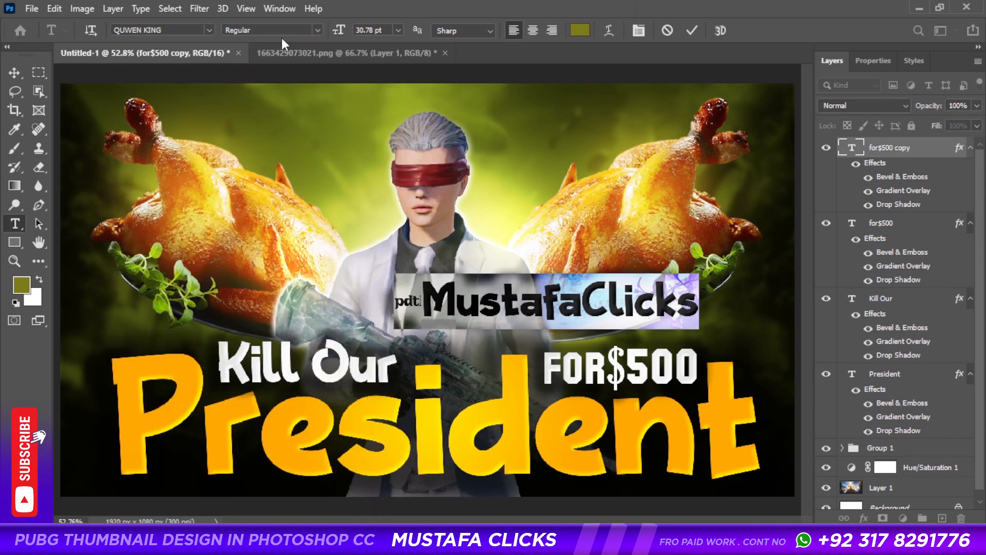
left_click(209, 30)
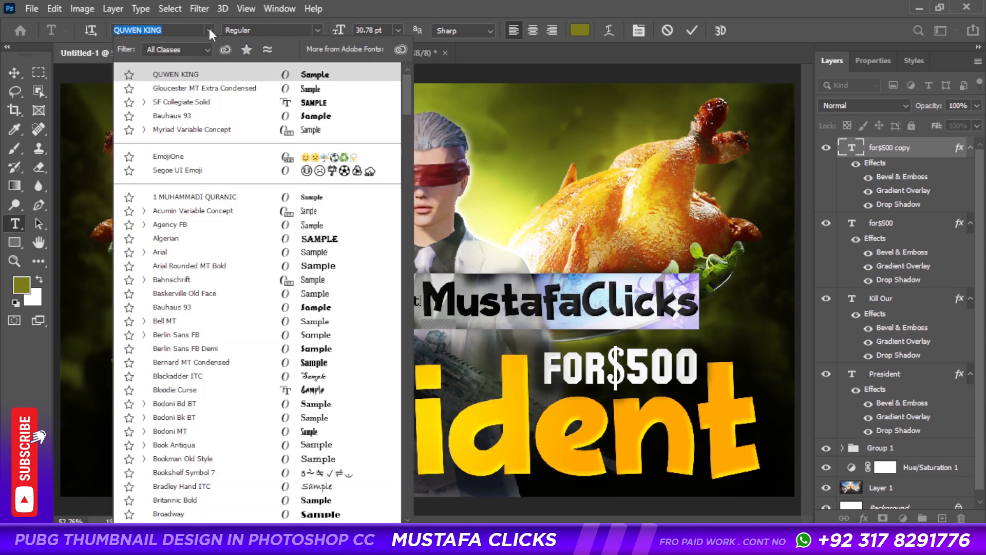
left_click(246, 107)
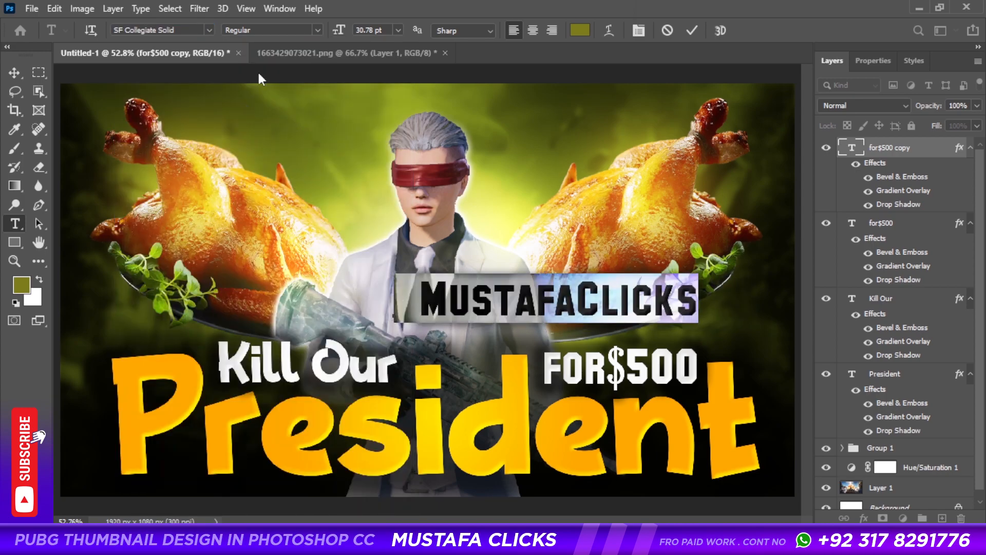
Set the whole channel handle text in Arial Rounded MT Bold and commit the text edit
left_click(209, 30)
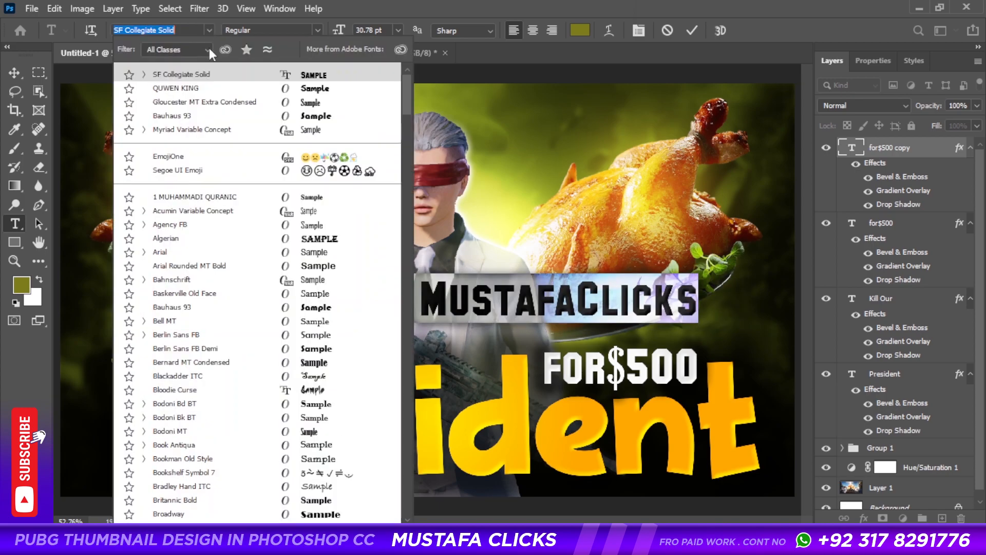
left_click(276, 265)
left_click(576, 311)
key("ctrl+Return")
Scale the channel handle down to a small caption and centre it just beneath the President title
key("v")
key("ctrl+t")
left_click_drag(778, 296, 448, 472)
key("Return")
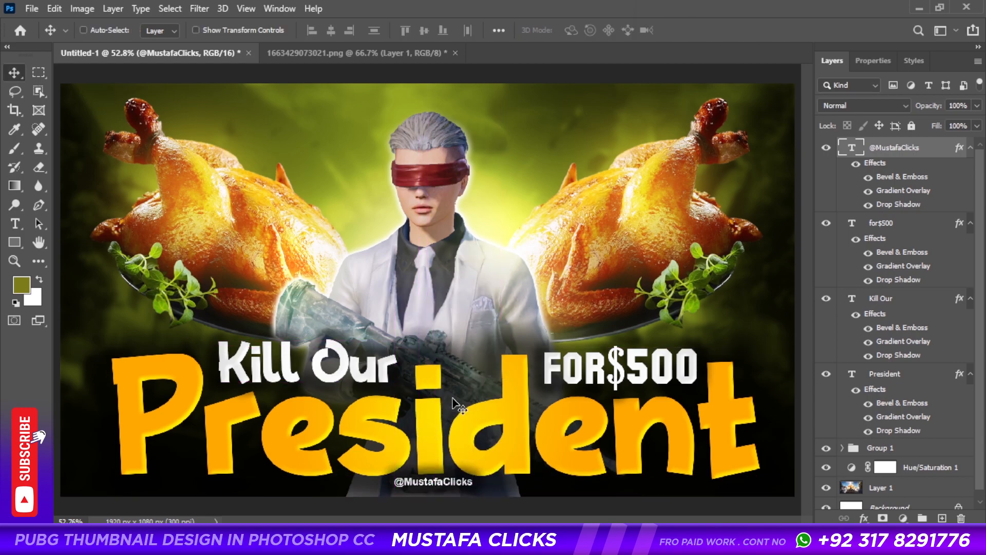
key("Down")
key("Down")
key("Down")
key("Down")
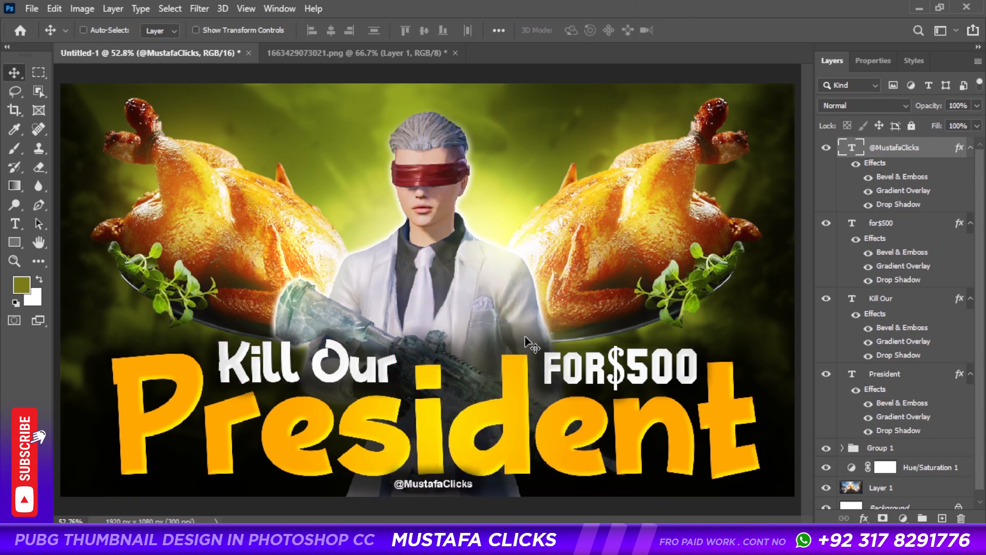
key("Up")
key("Up")
Draw an olive rectangle about 581 by 143 px across the character's chest and round its corners to 33 px
key("u")
left_click_drag(410, 243, 631, 297)
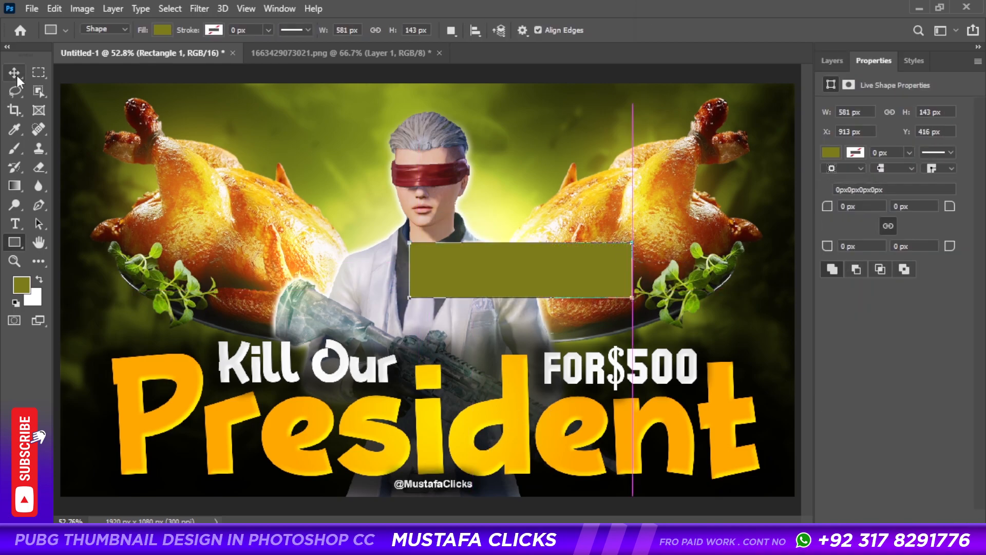
left_click_drag(828, 207, 853, 208)
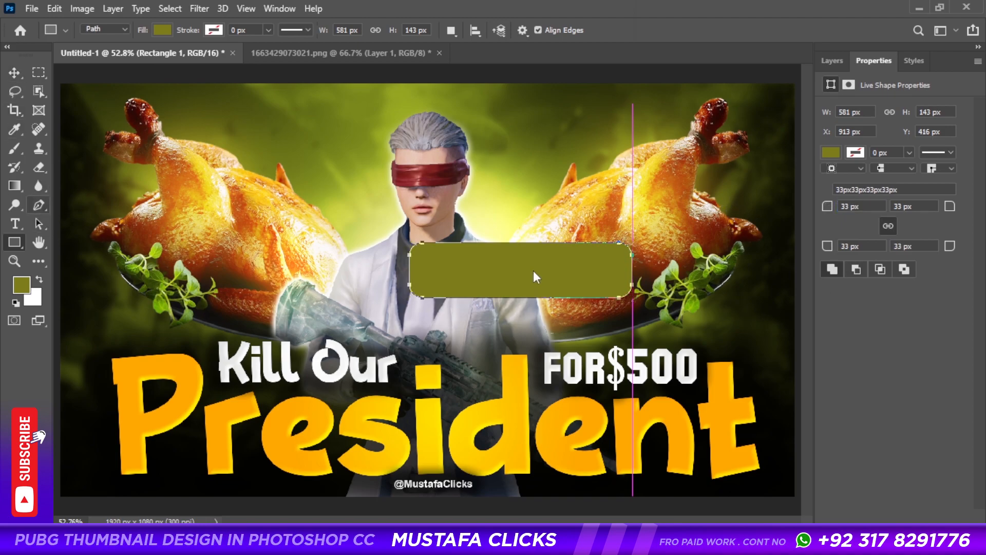
Add an anchor point at the middle of the rounded rectangle's right edge
left_click(632, 278)
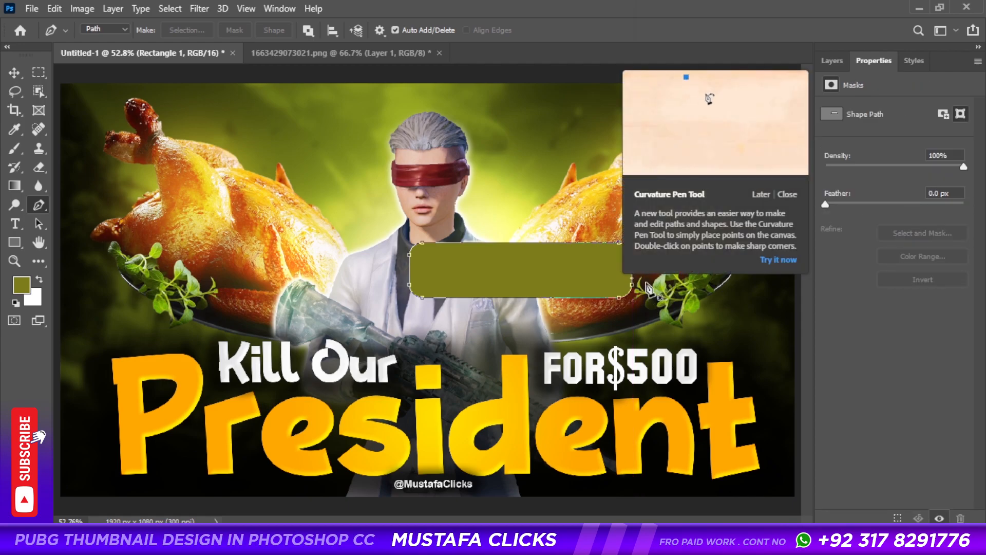
left_click(774, 261)
key("a")
left_click_drag(635, 278, 651, 281)
key("ctrl+plus")
key("ctrl+plus")
key("ctrl+plus")
key("ctrl+plus")
mouse_move(763, 259)
left_mouse_down()
mouse_move(433, 337)
mouse_move(226, 337)
left_mouse_up()
left_click_drag(757, 303, 238, 311)
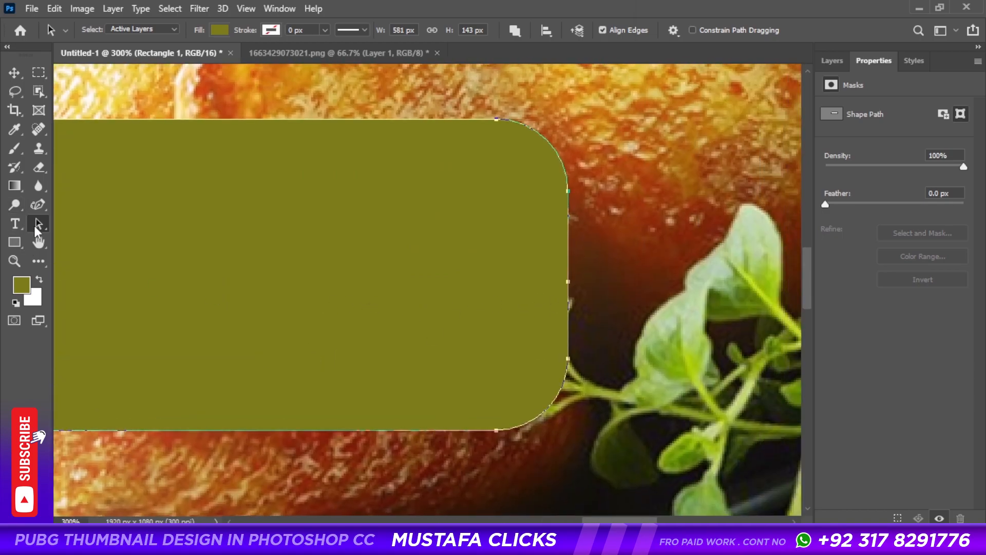
Pull the right edge's middle anchor outward to form a tip, making the shape about 616 px wide
right_click(36, 227)
right_click(44, 227)
left_click(110, 237)
left_click_drag(569, 283, 548, 291)
key("ctrl+z")
left_click_drag(569, 282, 646, 284)
Try to delete the corner anchors above and below the shape's right tip, and undo the deletions
left_click_drag(593, 180, 536, 213)
key("Delete")
left_click_drag(547, 332, 600, 380)
key("Delete")
key("ctrl+z")
key("ctrl+z")
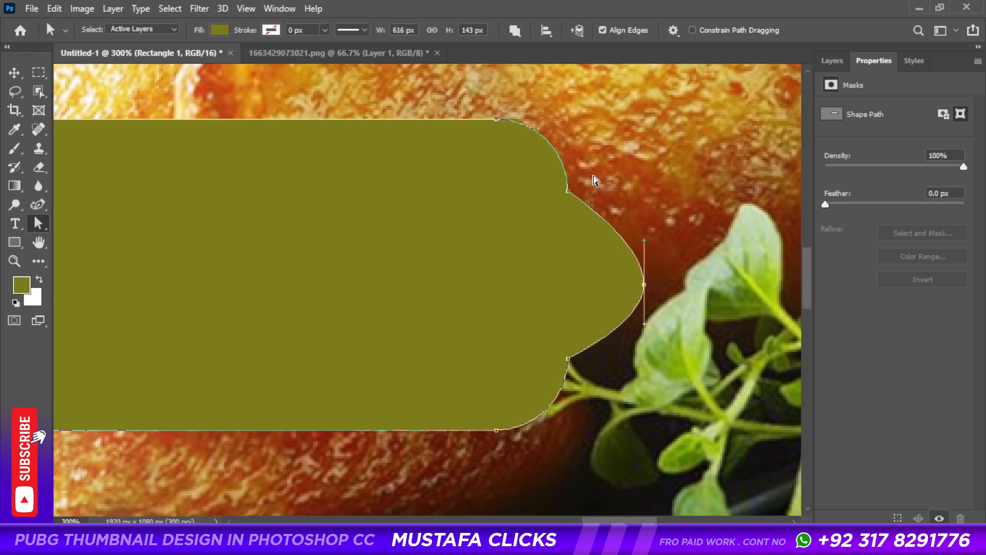
Reshape the anchors and curve handles around the right tip into a smooth arrow-like end
left_click_drag(569, 192, 527, 139)
scroll(585, 179, "up", 1)
left_click(586, 179)
left_click_drag(555, 362, 574, 419)
left_click_drag(569, 373, 596, 388)
left_click_drag(559, 428, 563, 423)
left_click(675, 292)
left_click_drag(522, 184, 484, 118)
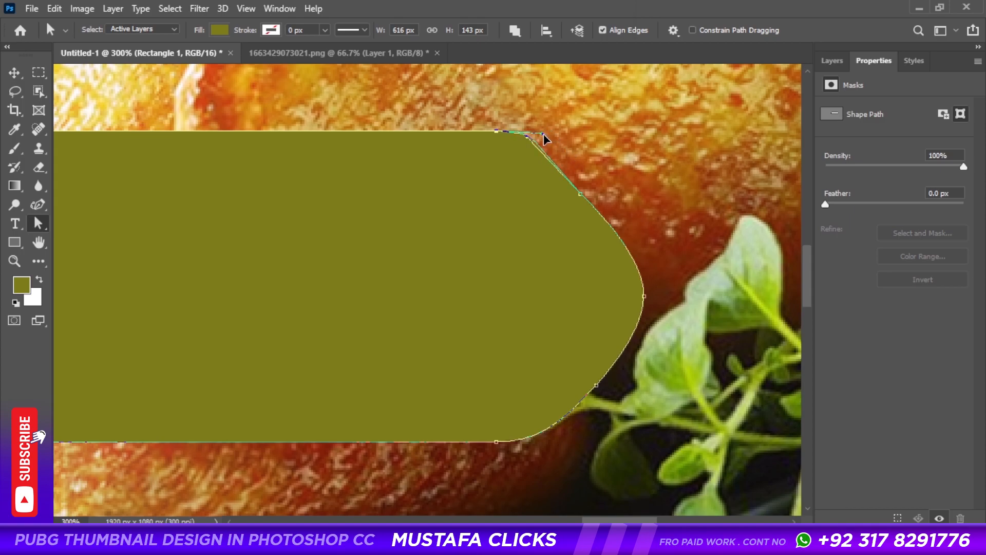
left_click_drag(579, 201, 588, 204)
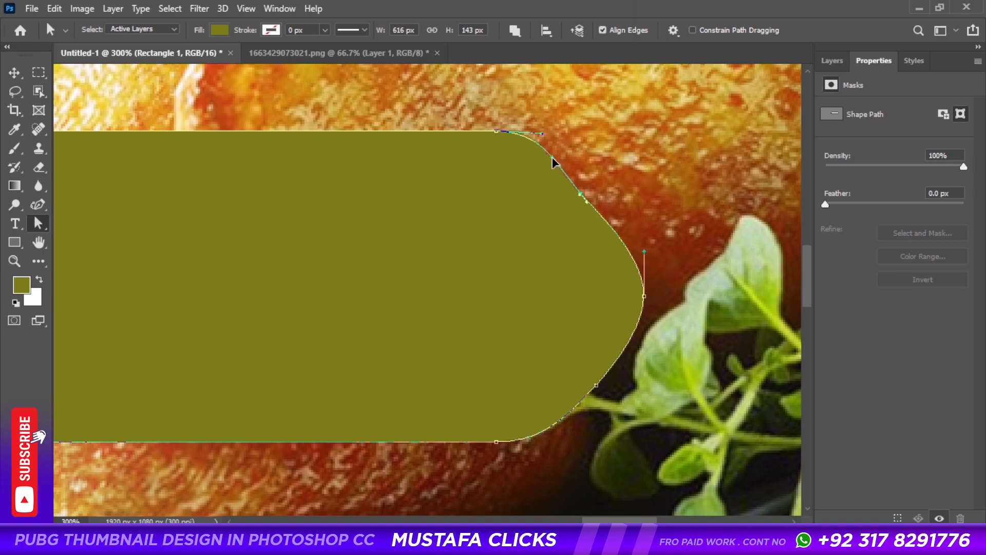
left_click(599, 172)
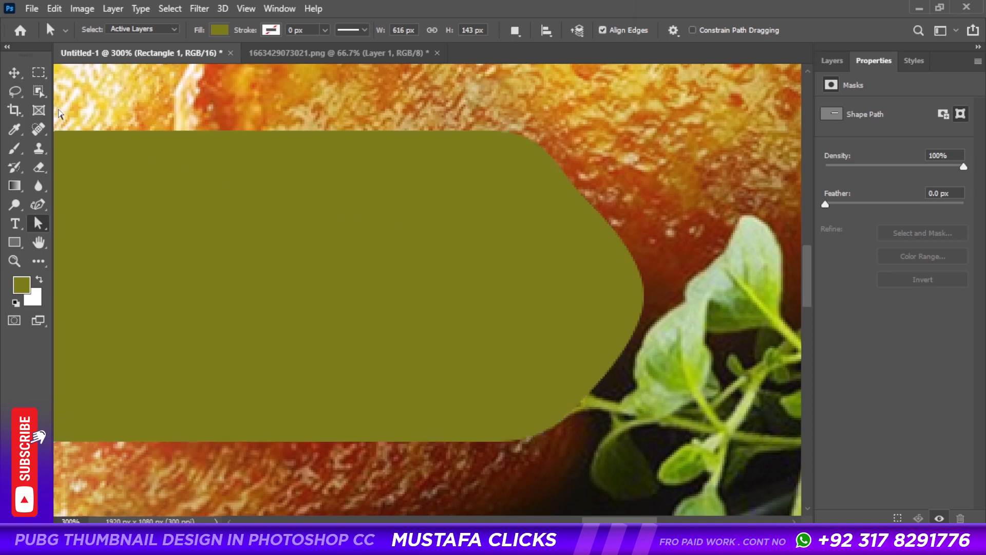
Fit the arrow shape behind the for$500 text above the title, scaled to about 93%
key("v")
scroll(615, 215, "down", 1)
scroll(615, 215, "down", 9)
left_click_drag(455, 242, 671, 460)
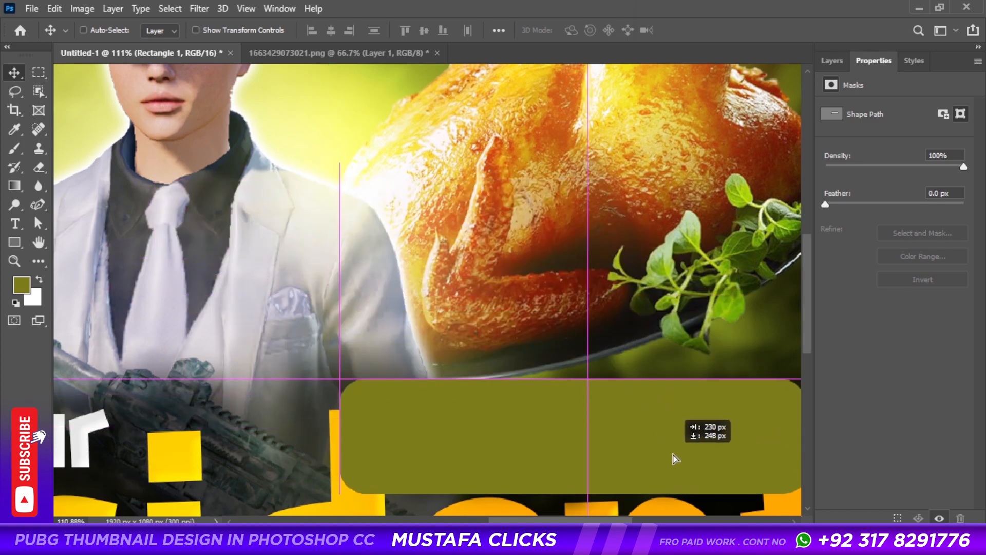
scroll(489, 281, "down", 3)
key("ctrl+t")
left_click_drag(639, 306, 574, 324)
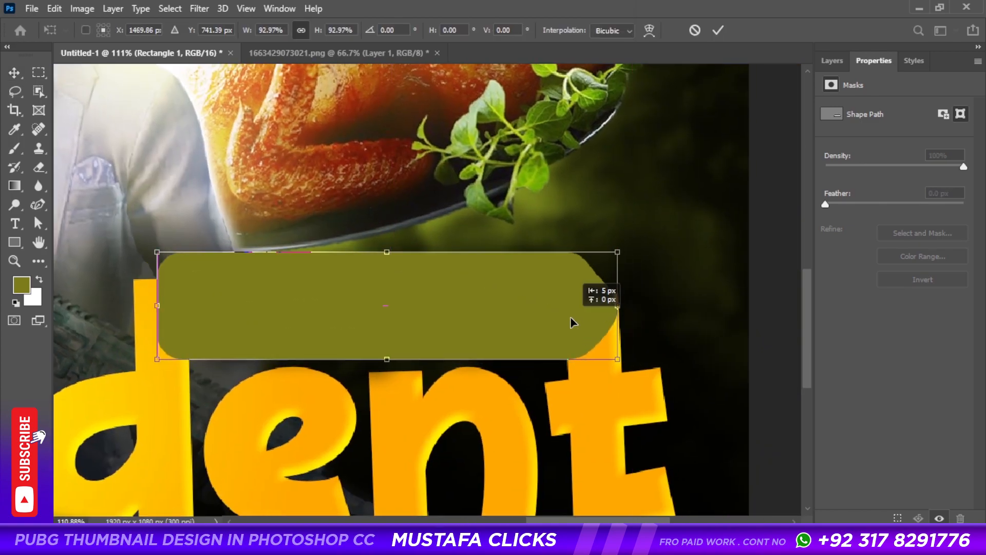
key("Return")
key("ctrl+bracketleft")
left_click(833, 61)
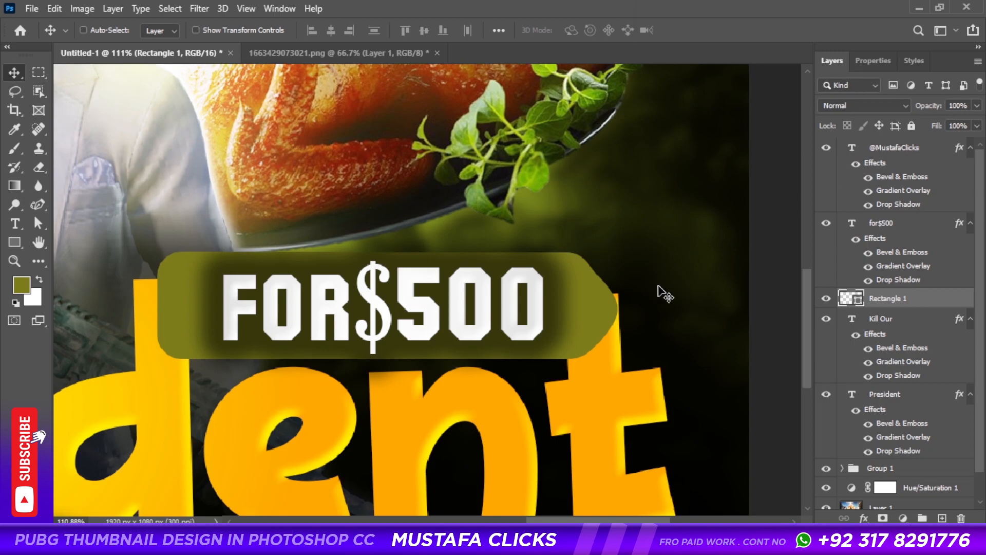
Reduce the size and opacity of the for$500 text's drop shadow
right_click(520, 300)
left_click(539, 306)
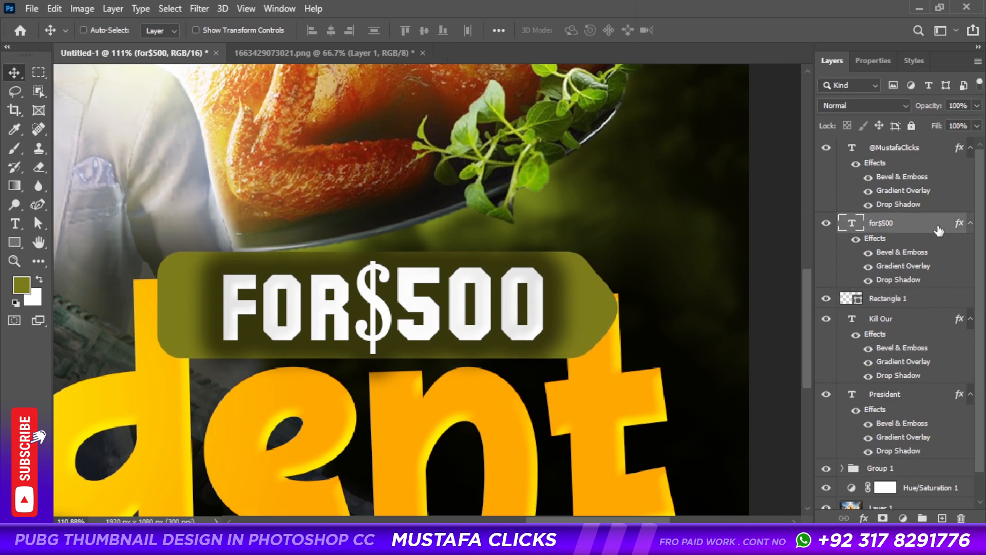
double_click(935, 229)
left_click(510, 285)
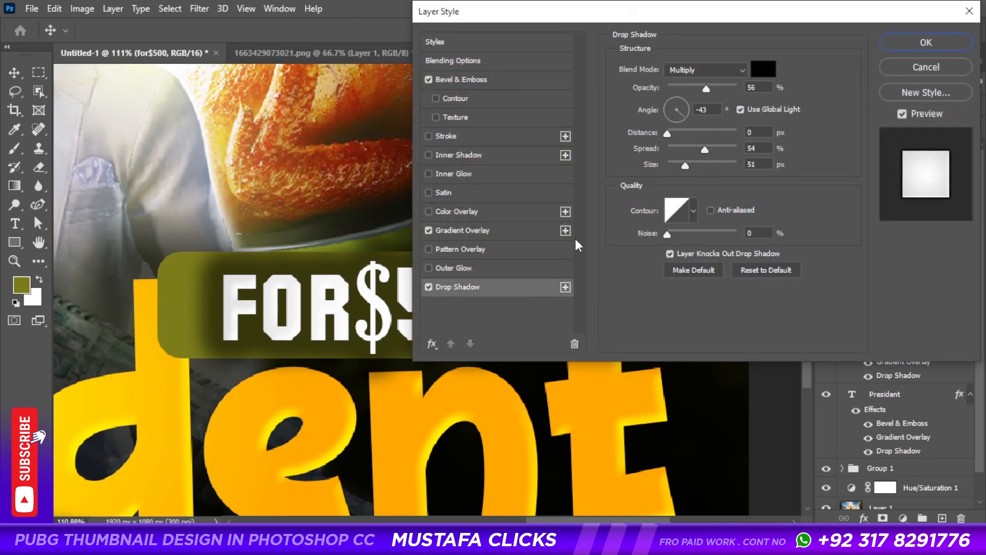
left_click_drag(685, 166, 677, 167)
left_click_drag(704, 90, 679, 90)
left_click(901, 50)
left_click(923, 177)
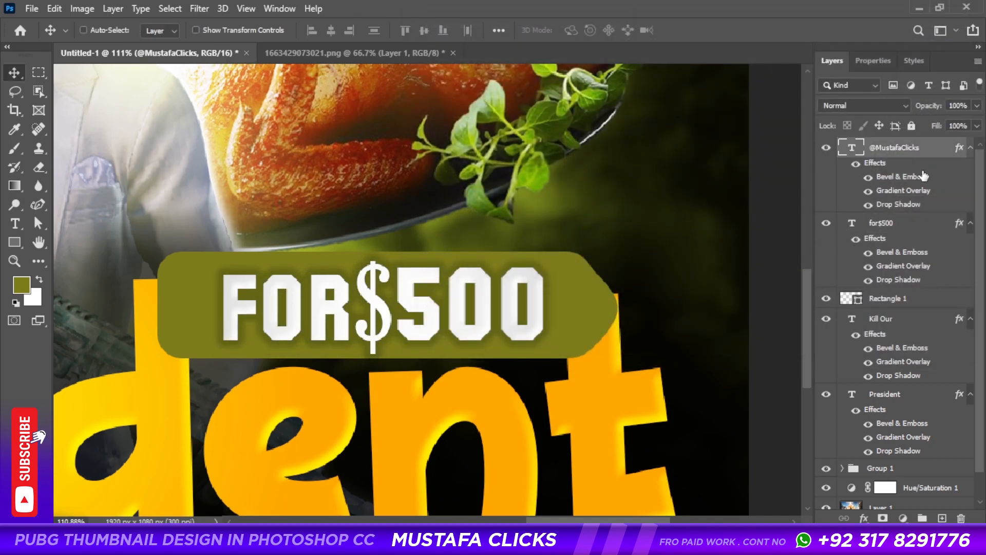
Add a gradient overlay to the arrow shape and make its first colour stop bright red
left_click(901, 300)
left_click(463, 230)
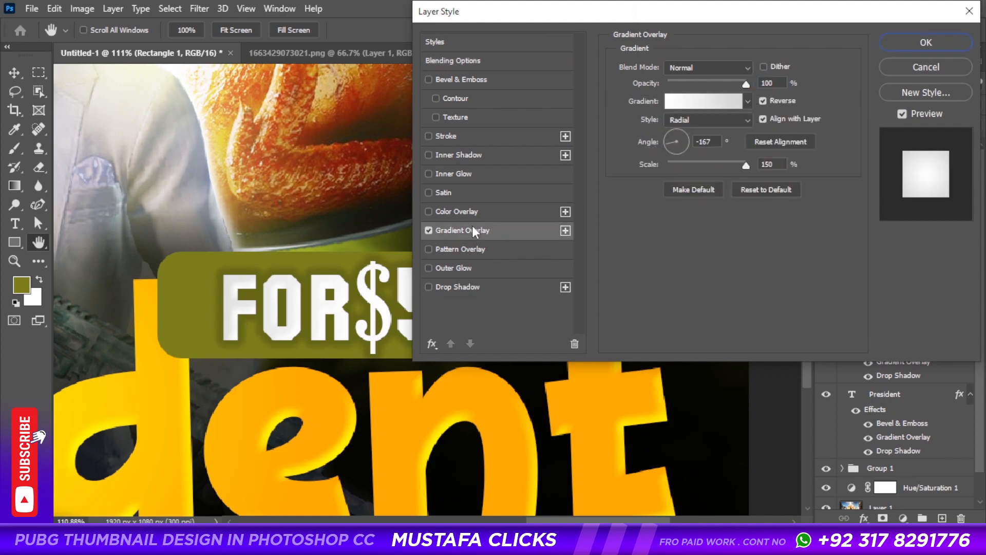
left_click(689, 102)
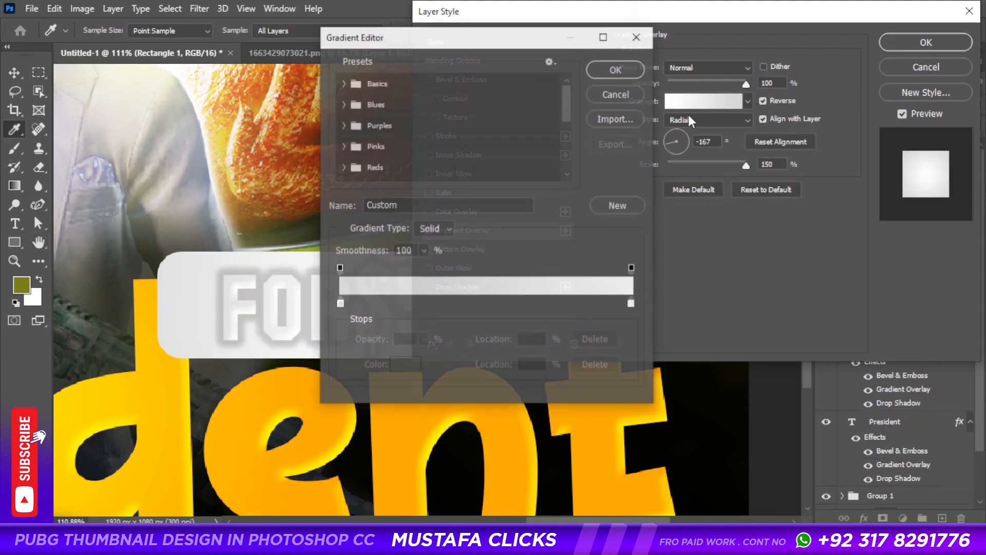
left_click(339, 307)
left_click(399, 366)
left_click_drag(473, 145, 494, 96)
left_click(613, 90)
Set the gradient's end stop to dark red #bc0000 and turn off the overlay's Reverse option
left_click(631, 304)
left_click(399, 365)
left_click_drag(466, 153, 515, 149)
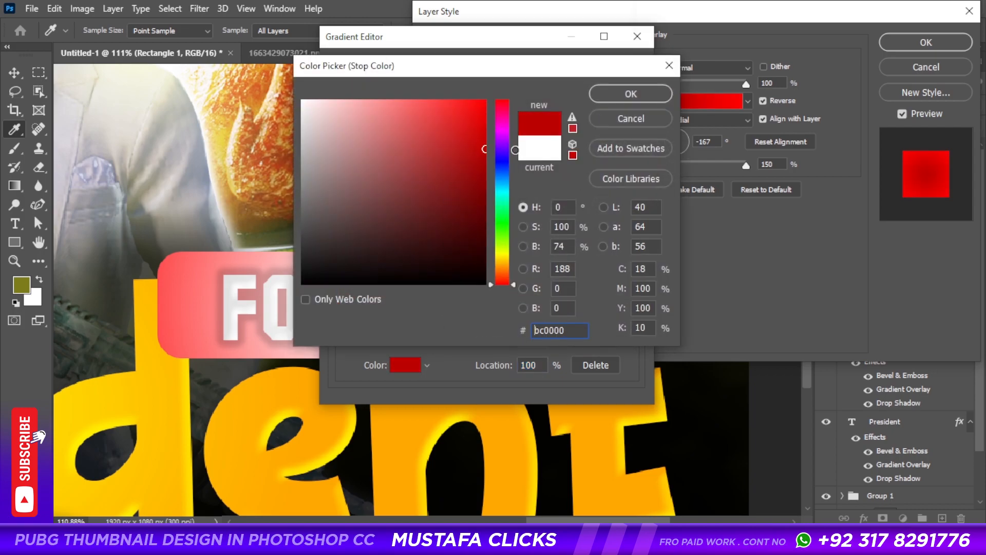
left_click(630, 95)
left_click(629, 69)
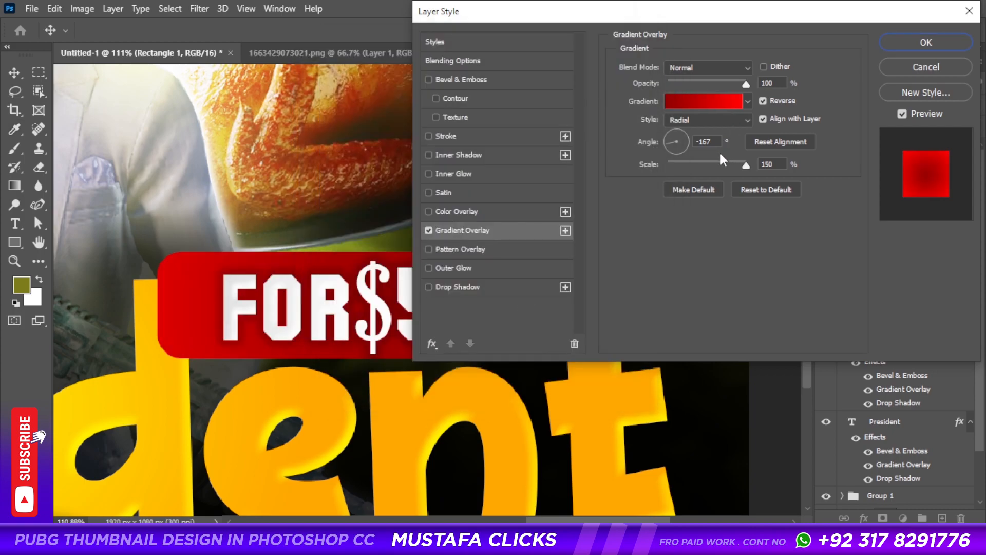
left_click_drag(575, 12, 635, 28)
left_click(824, 117)
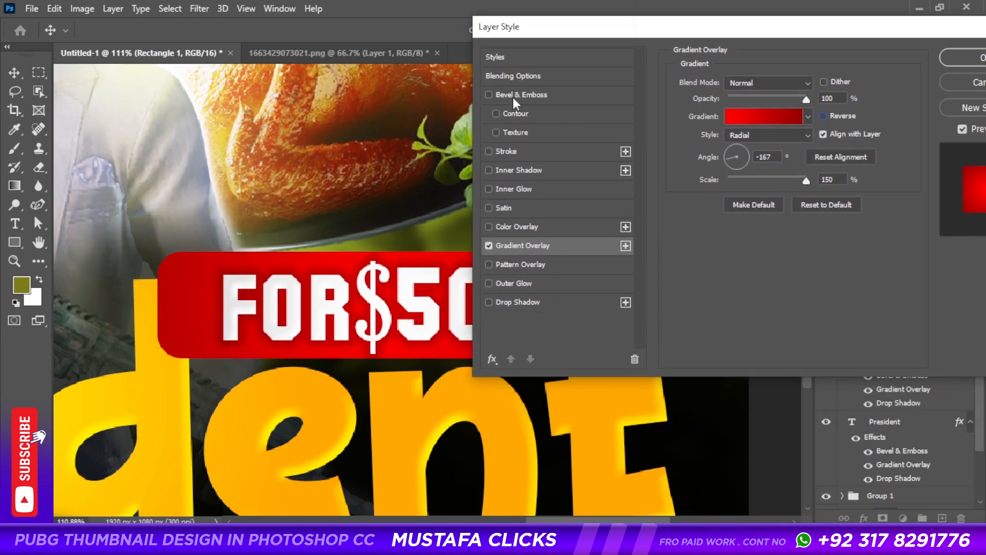
Add a 10 px outside stroke in light pinkish red to the arrow shape and apply the layer style
left_click(515, 151)
left_click_drag(727, 83, 742, 86)
left_click(761, 100)
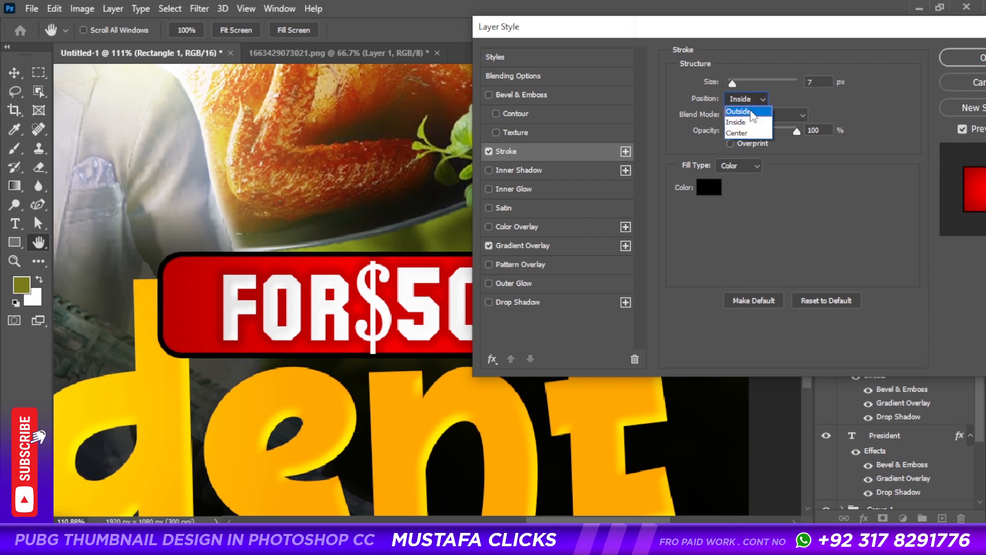
left_click(742, 110)
left_click(709, 187)
mouse_move(393, 138)
left_mouse_down()
mouse_move(371, 101)
mouse_move(389, 100)
left_mouse_up()
left_click(659, 93)
left_click_drag(733, 85, 735, 86)
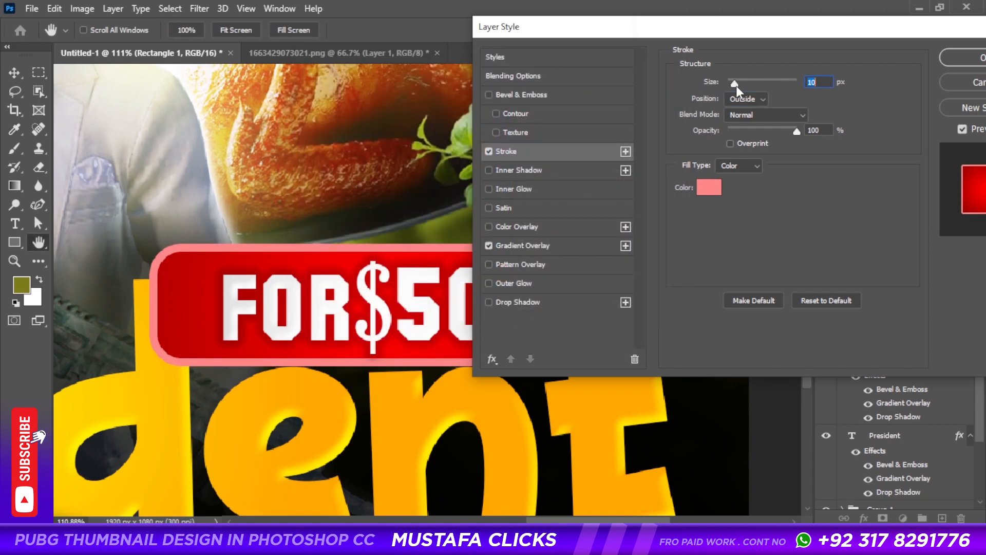
left_click(958, 57)
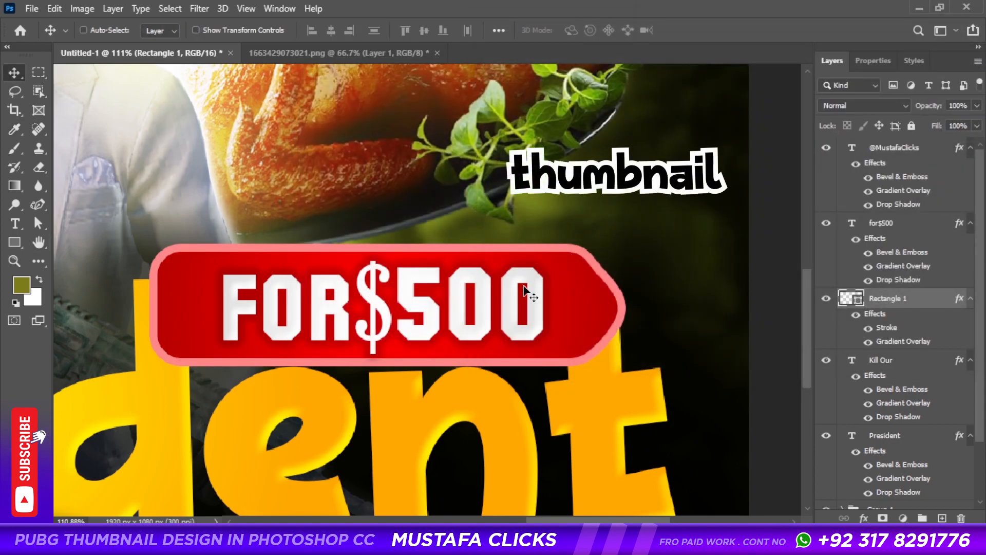
Duplicate the red arrow badge over the Kill Our text and order the copy directly behind that text
right_click(529, 288)
left_click(537, 288)
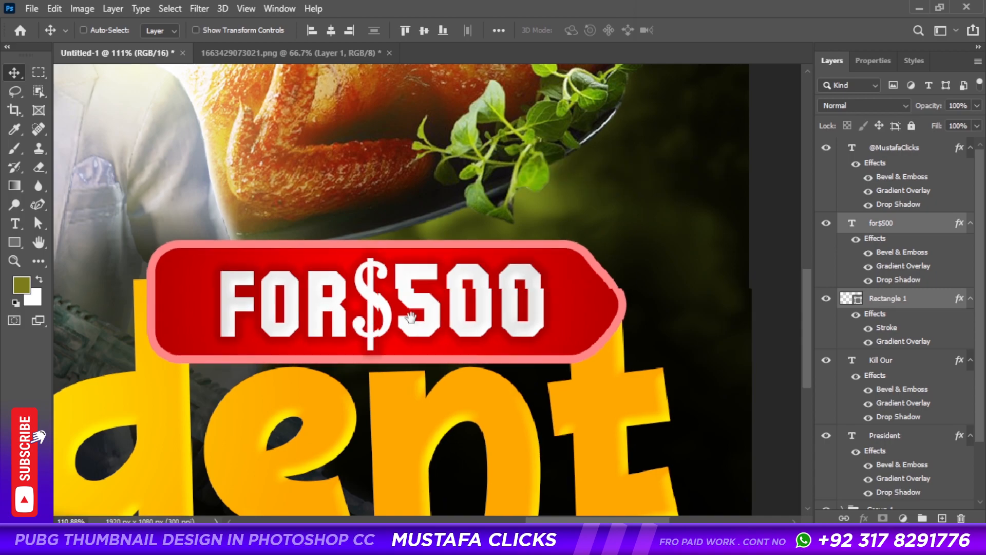
left_click_drag(410, 318, 465, 312)
right_click(620, 282)
left_click(631, 289)
left_click_drag(203, 317, 424, 296)
key("ctrl+bracketleft")
key("ctrl+bracketleft")
key("ctrl+bracketleft")
key("ctrl+bracketright")
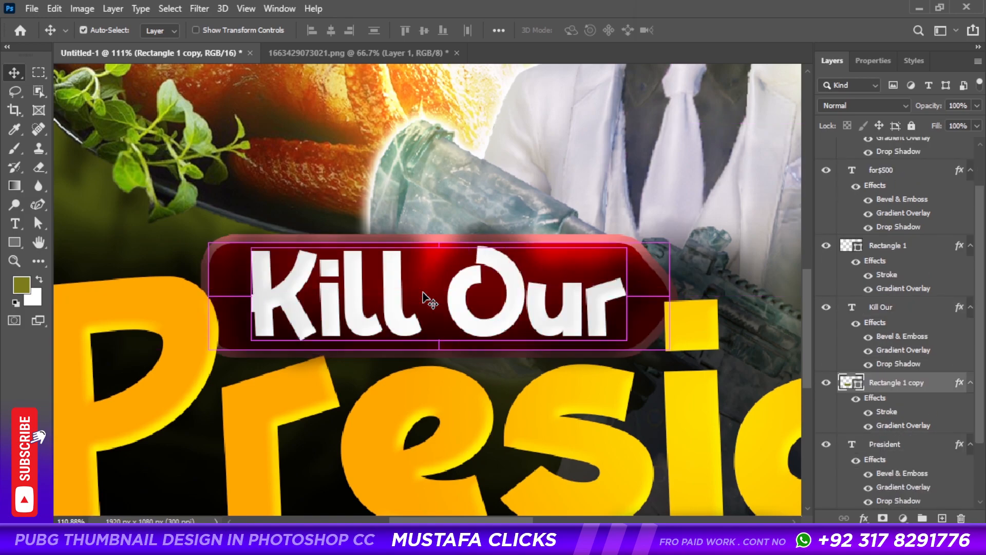
Soften the Kill Our text's drop shadow to 38% opacity, 22% spread and 27 px size
double_click(925, 310)
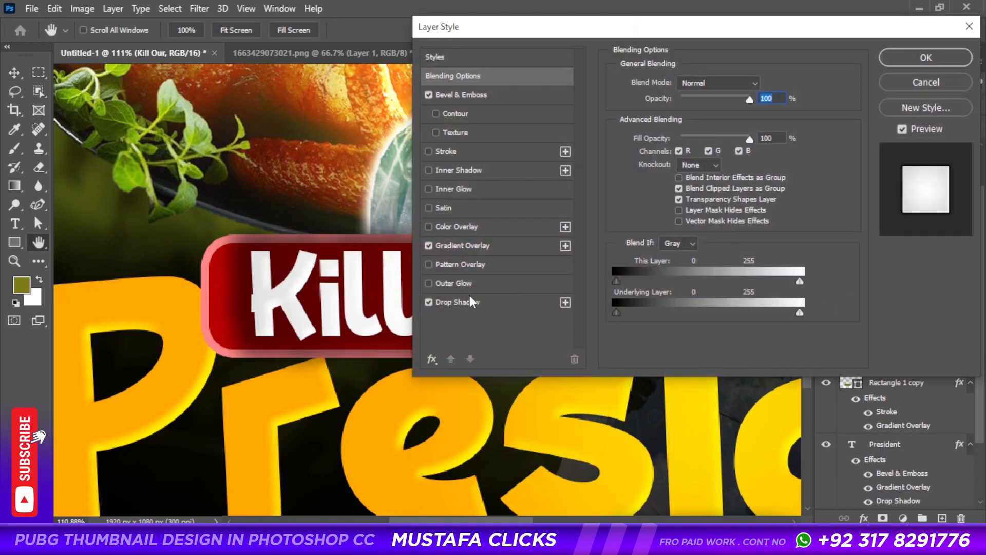
left_click(471, 301)
left_click_drag(703, 162, 678, 178)
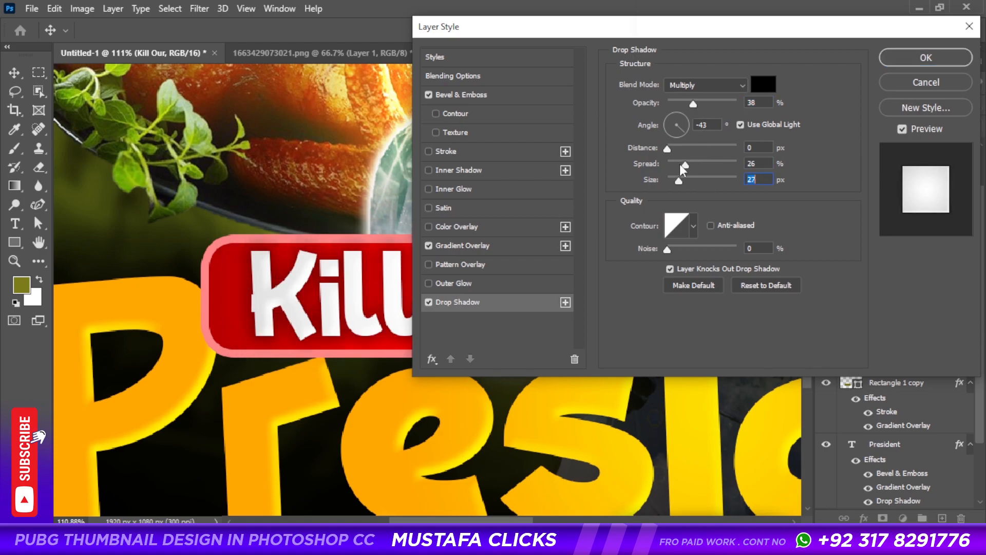
left_click(919, 57)
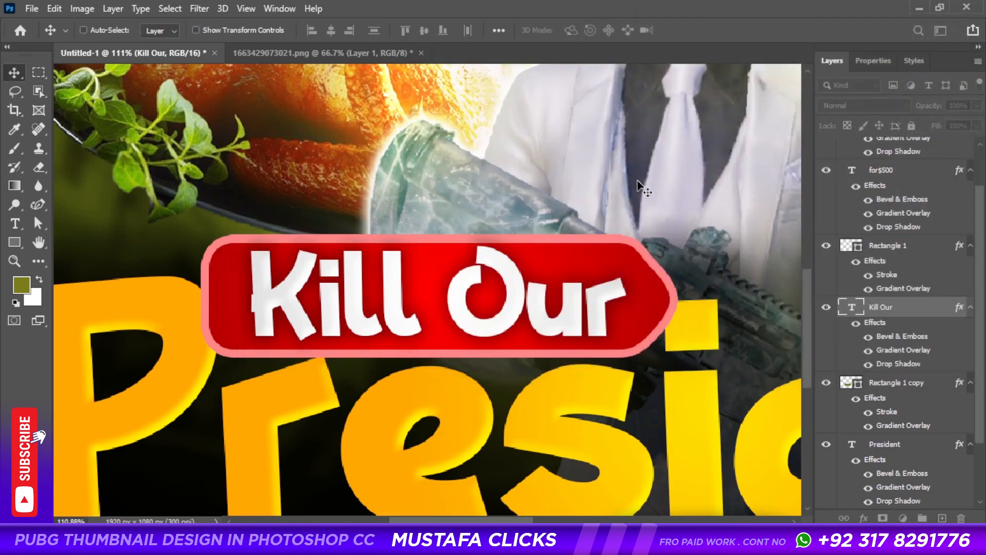
key("ctrl+0")
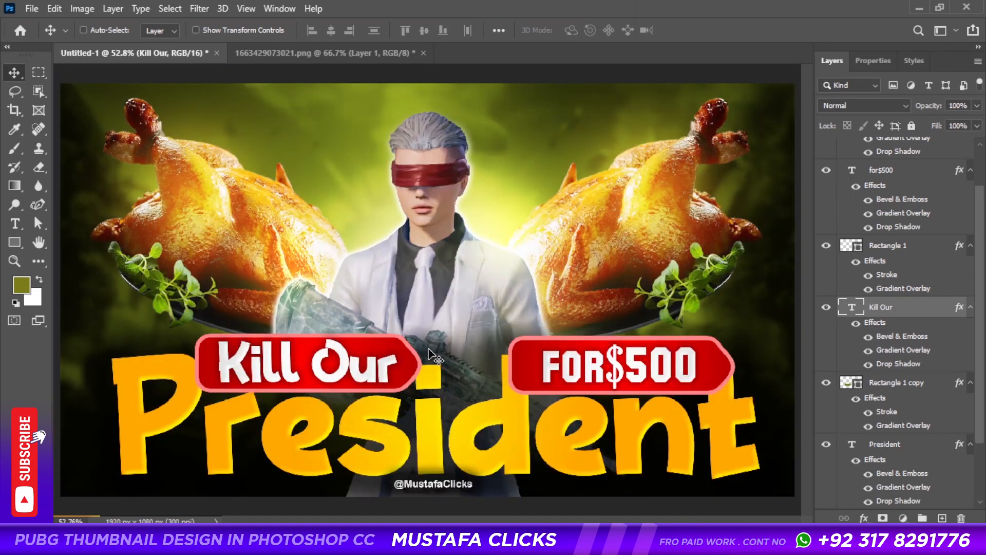
Delete the duplicate red badge behind the Kill Our text, keeping the text itself
key("Delete")
key("ctrl+z")
right_click(405, 358)
left_click(417, 375)
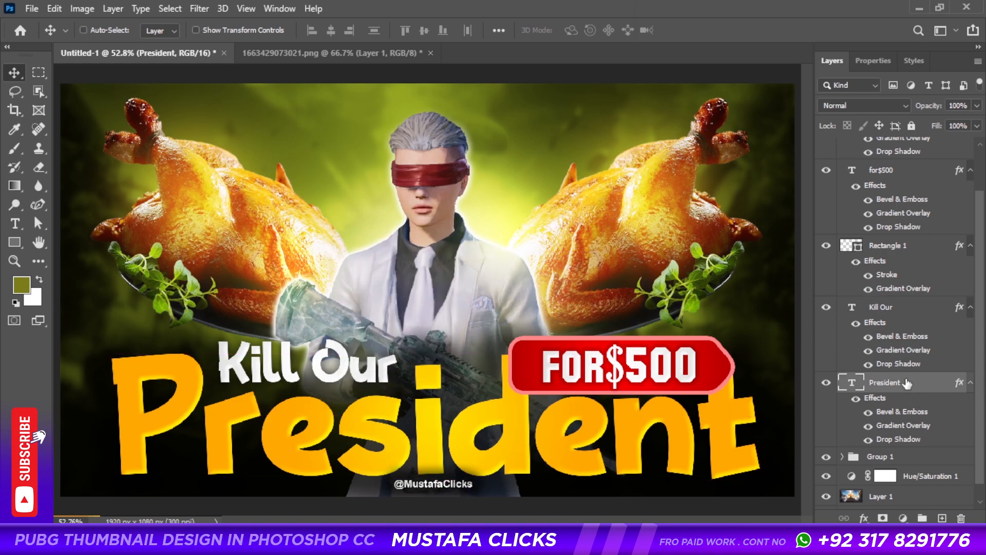
Strengthen the Kill Our text's drop shadow to 68% opacity and about 51 px size
left_click(910, 311)
left_click(457, 304)
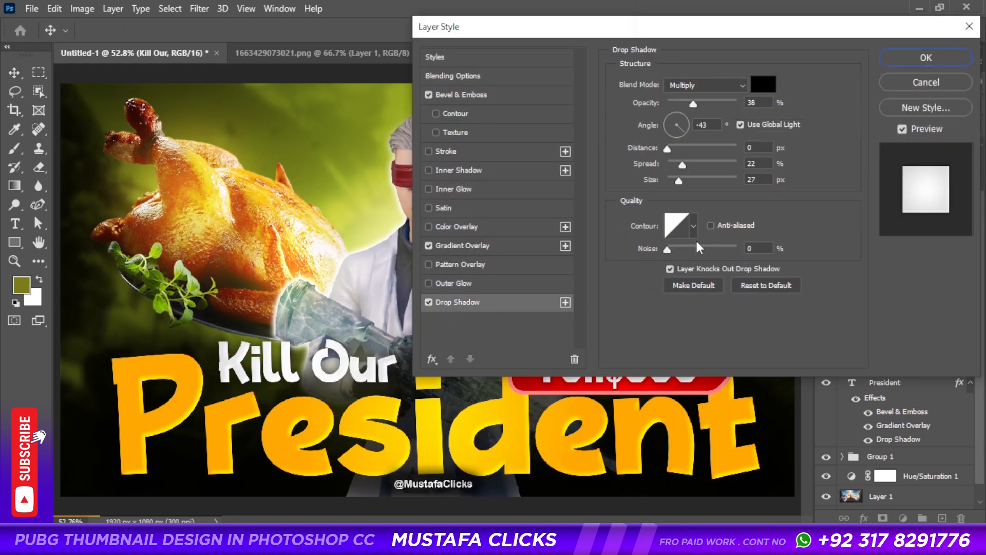
left_click_drag(693, 104, 714, 104)
left_click_drag(678, 181, 687, 181)
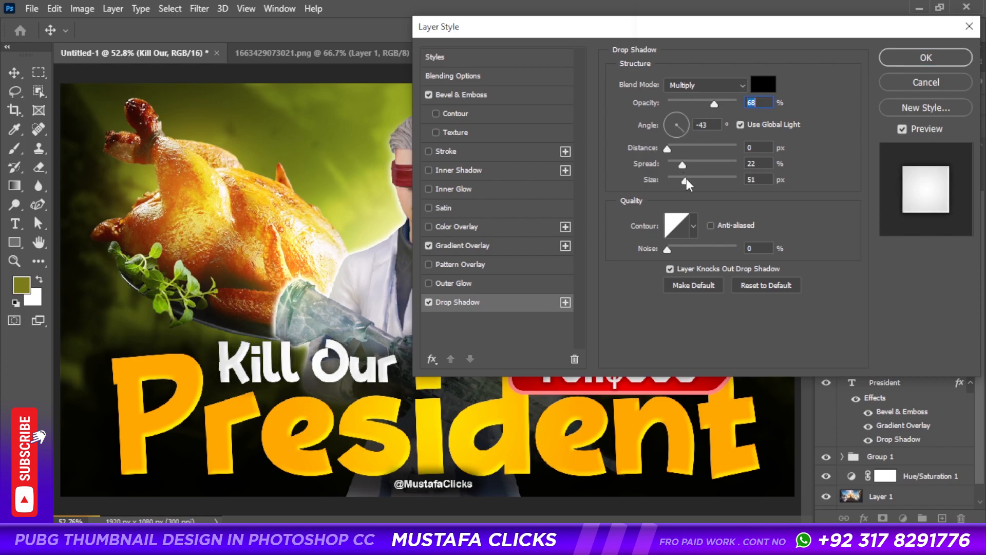
left_click(926, 57)
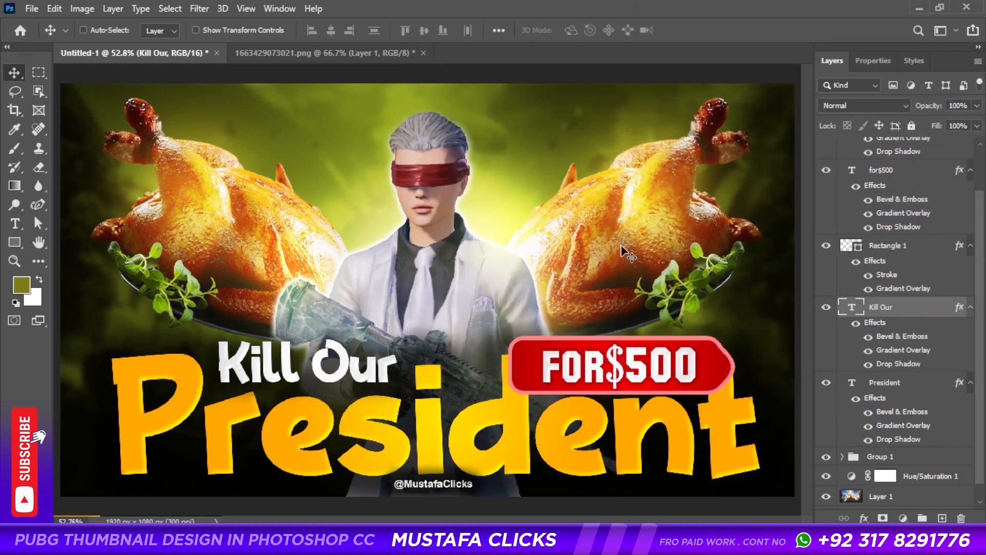
Stamp all visible layers into a new merged layer above the channel handle text, keeping the original layers
left_click(893, 147)
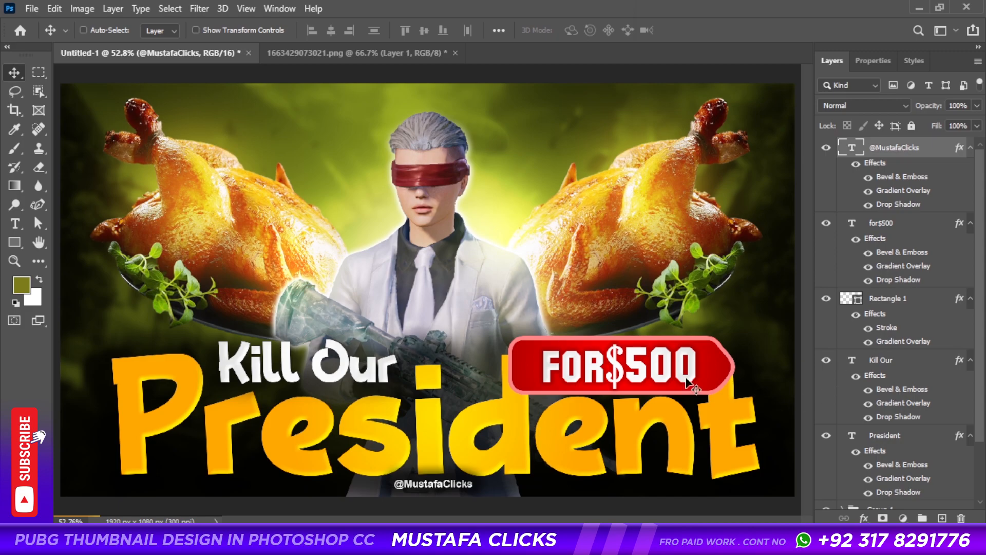
key("z")
left_click_drag(445, 492, 359, 443)
key("ctrl+0")
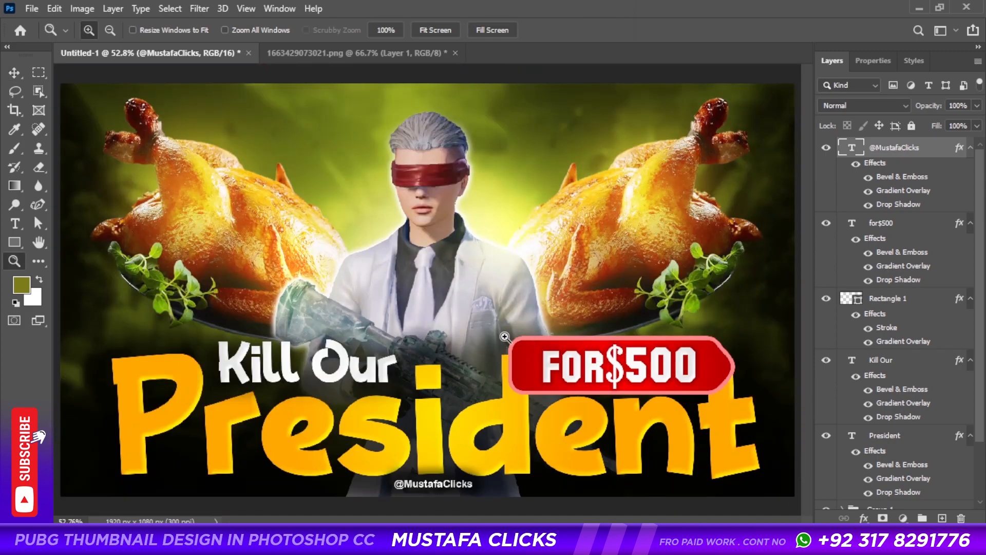
key("v")
key("ctrl+shift+e")
key("ctrl+z")
key("ctrl+alt+shift+e")
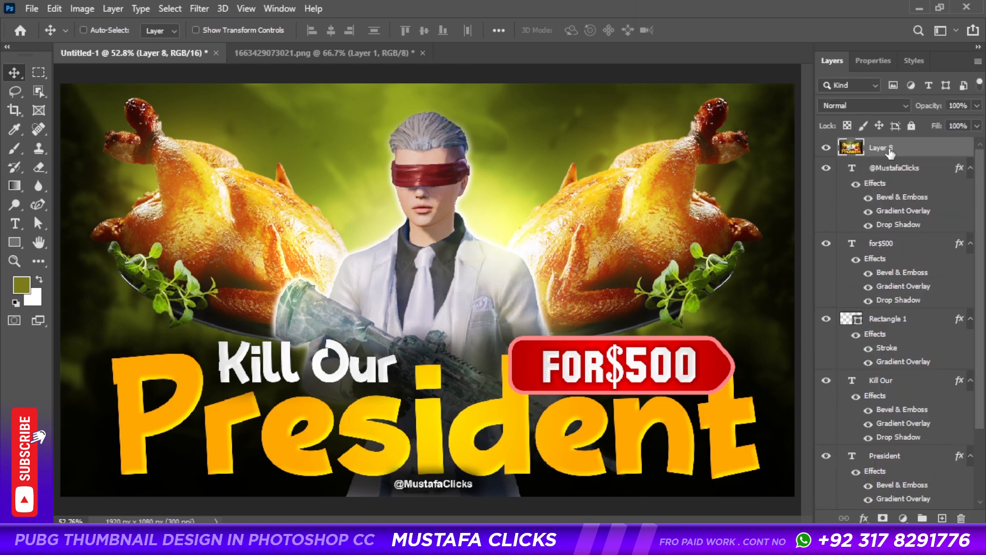
Open the merged layer in the Camera Raw Filter and apply the Modern 03 profile at amount 77
left_click(199, 9)
left_click(242, 94)
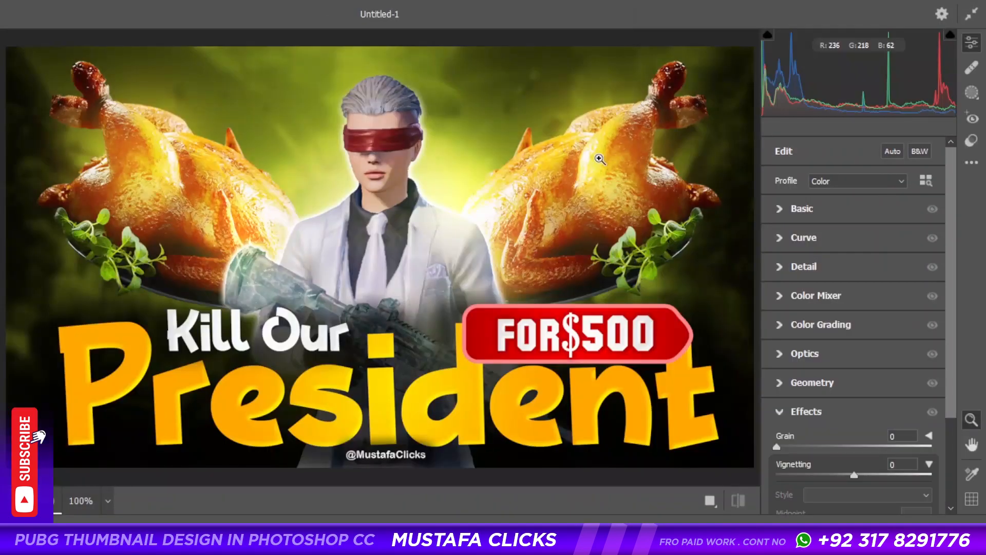
left_click(927, 181)
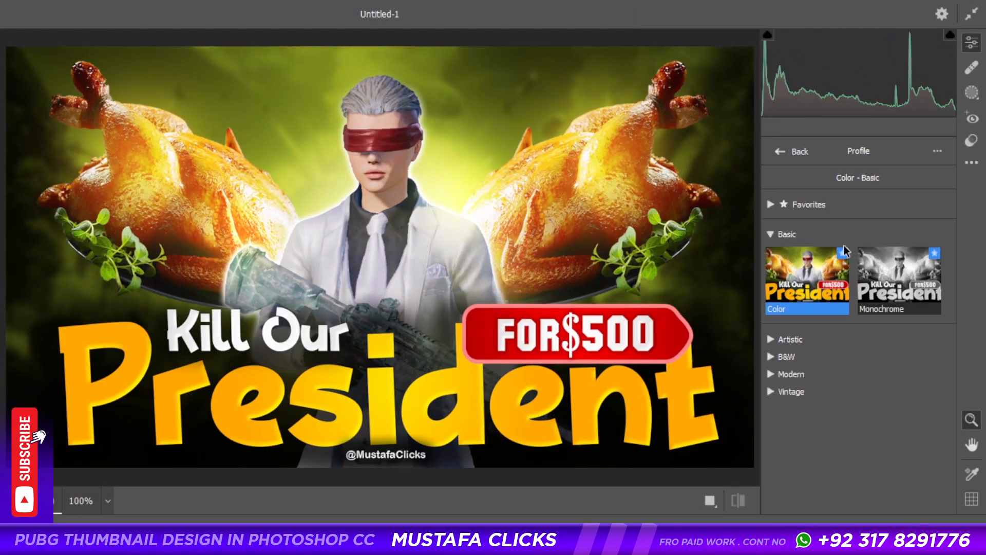
left_click(773, 236)
left_click(787, 299)
scroll(794, 353, "down", 2)
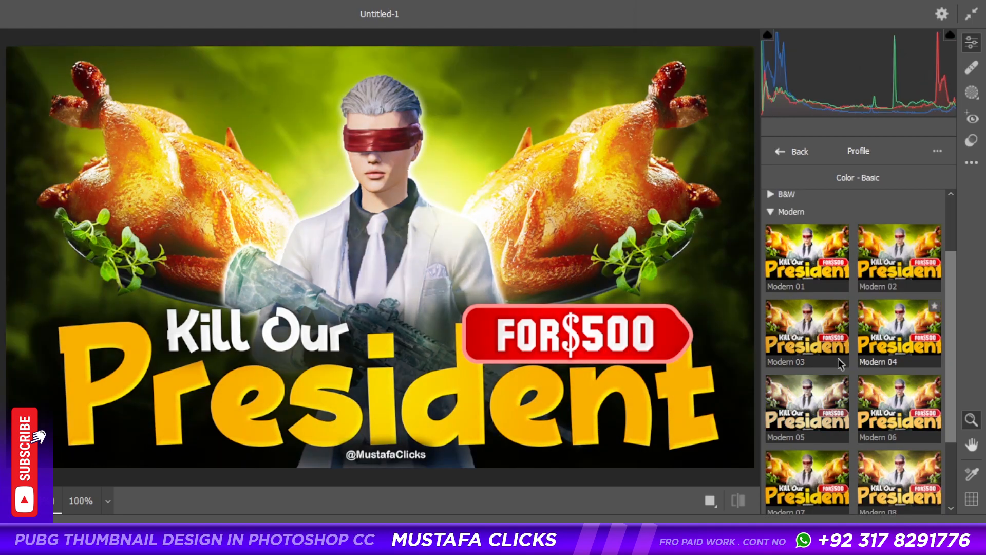
scroll(824, 367, "down", 2)
scroll(823, 367, "down", 1)
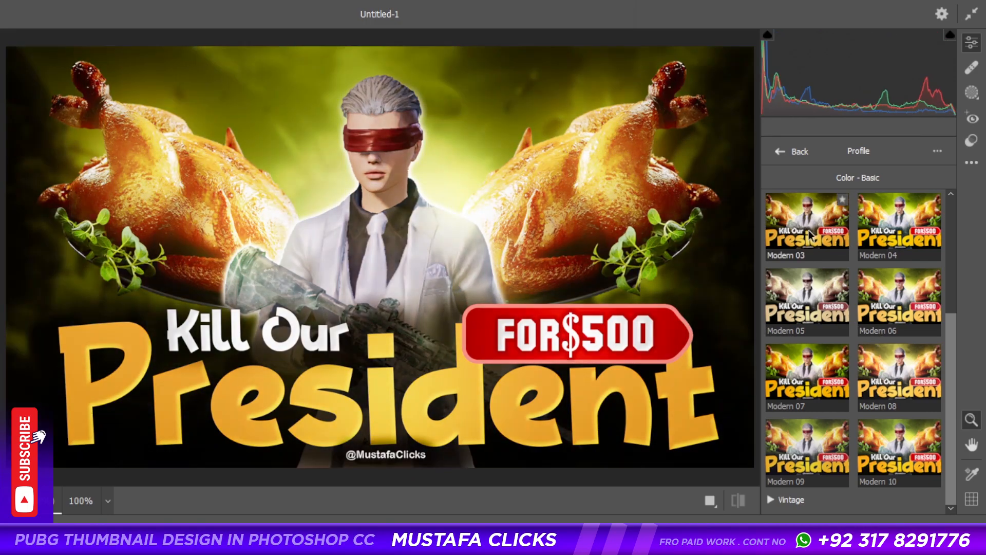
scroll(811, 239, "up", 5)
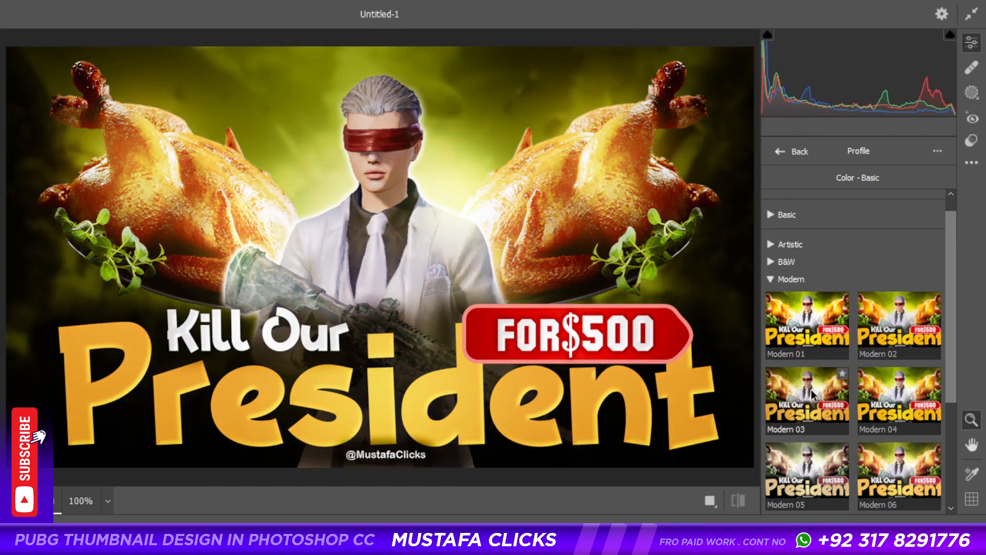
left_click(813, 396)
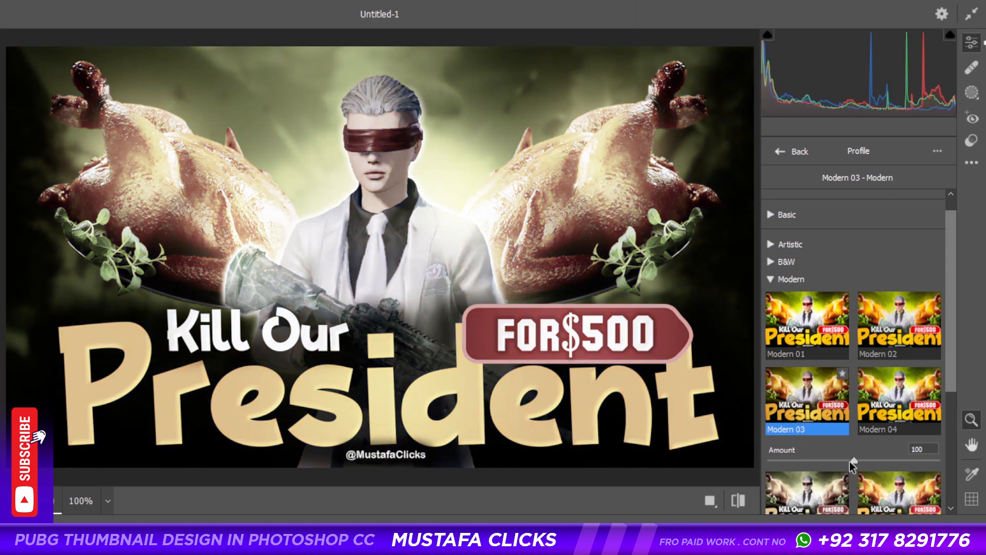
left_click_drag(852, 461, 833, 471)
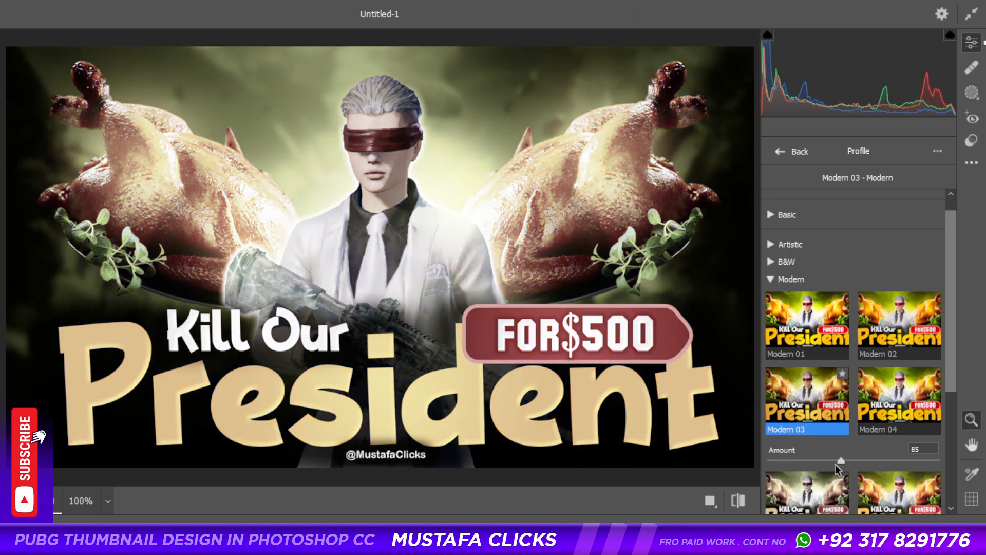
left_click_drag(839, 459, 833, 460)
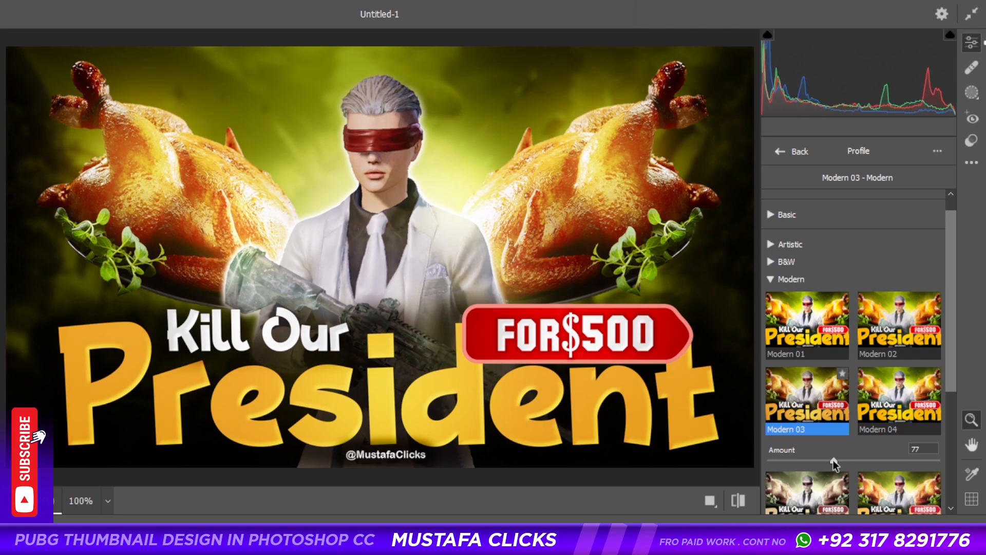
left_click(787, 154)
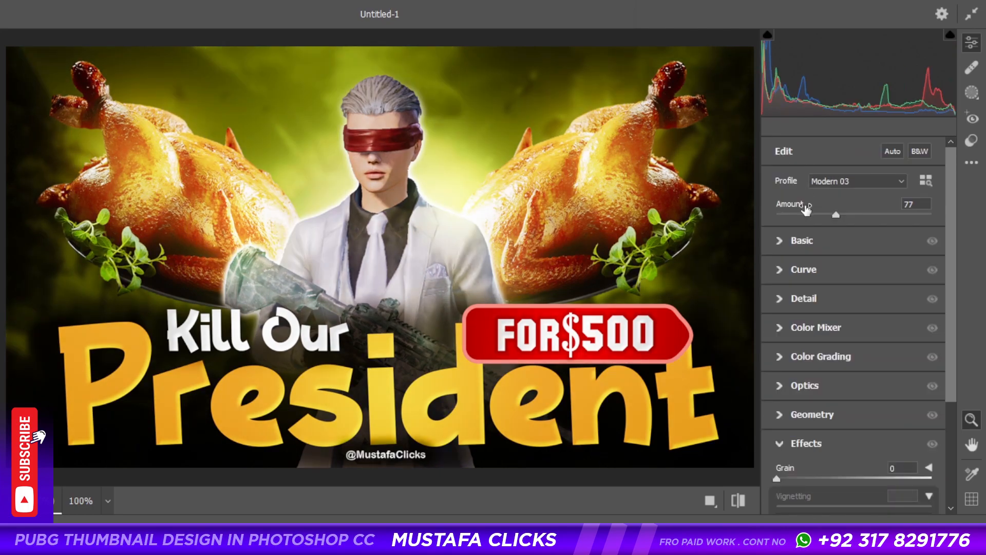
Set the basic adjustments to whites -25, blacks -10, texture +28, clarity +9 and vibrance about +22
left_click(810, 250)
left_click_drag(855, 286, 866, 310)
left_click_drag(854, 352, 846, 375)
left_click_drag(854, 410, 861, 431)
scroll(868, 400, "down", 3)
left_click_drag(854, 316, 879, 319)
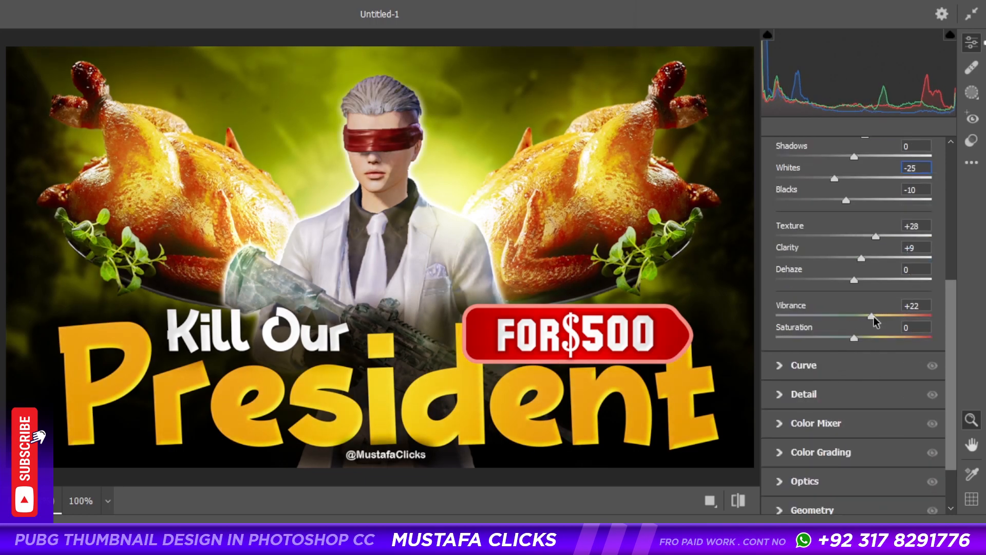
Sharpen the merged image and apply noise reduction in the Detail adjustments
scroll(837, 339, "down", 3)
left_click(828, 325)
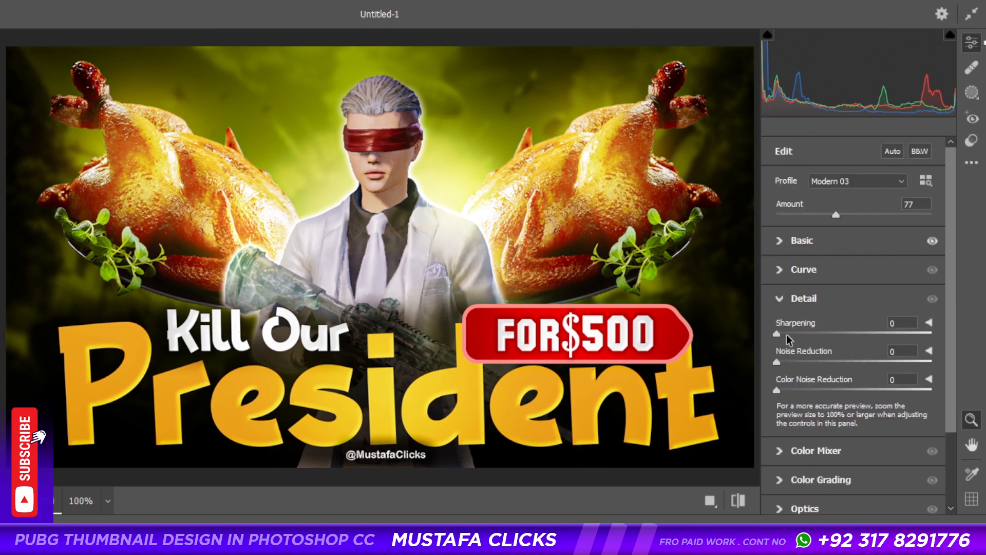
left_click_drag(818, 334, 820, 334)
left_click_drag(809, 378, 799, 375)
left_click(843, 334)
Boost HSL saturation to reds +52, oranges +8, yellows +57, greens +7, aquas +25 and blues +13, and add light grain
scroll(829, 337, "down", 3)
left_click(819, 351)
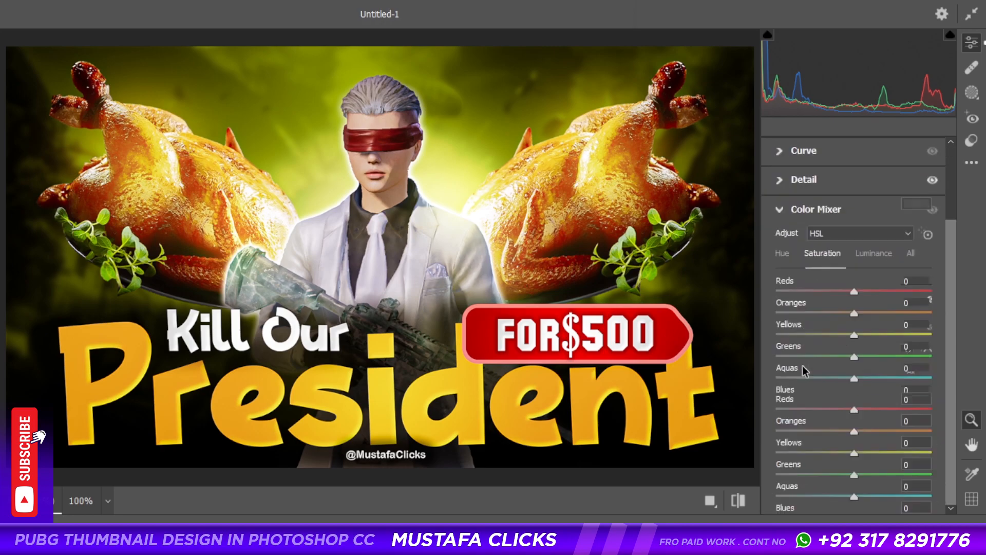
left_click_drag(854, 334, 859, 358)
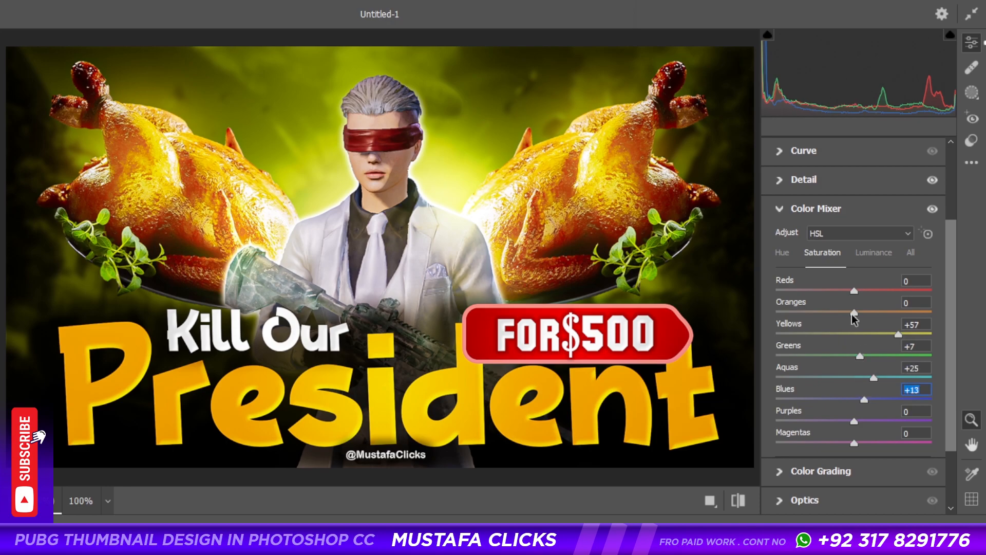
left_click_drag(853, 313, 859, 313)
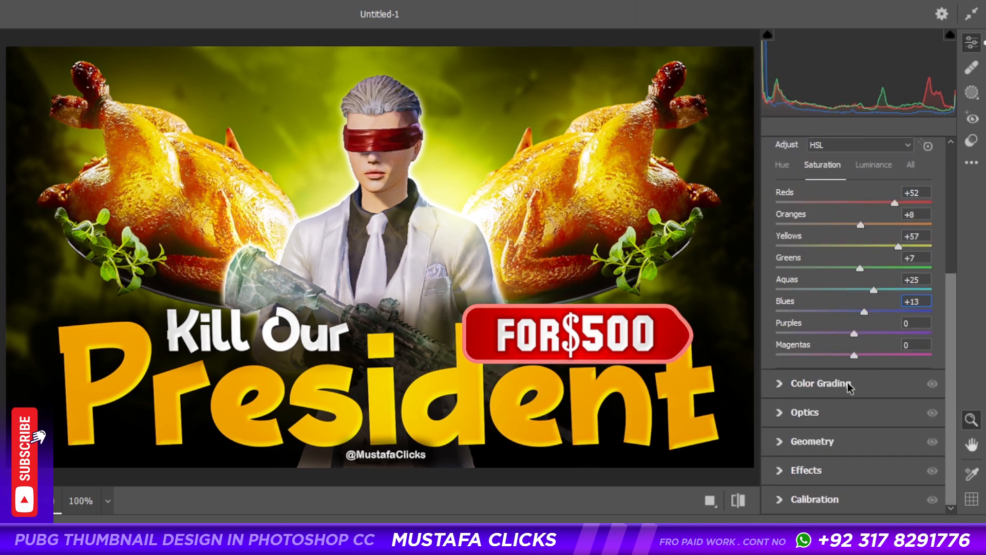
left_click(808, 470)
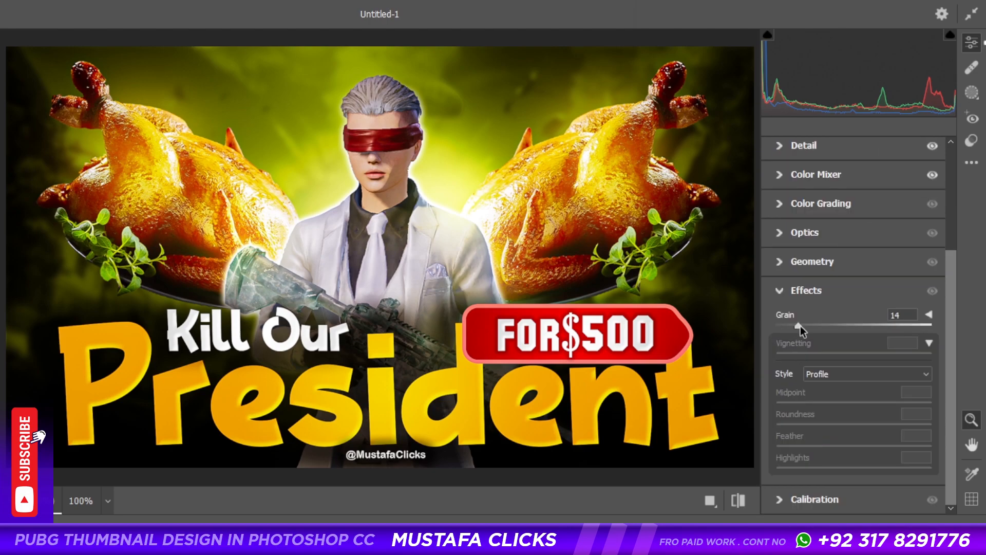
left_click_drag(816, 325, 810, 326)
Lift the point curve's black point to output 15 and add points at input 94, output 92 and input 204, output 207
scroll(809, 224, "up", 3)
left_click(809, 268)
left_click_drag(776, 398, 774, 394)
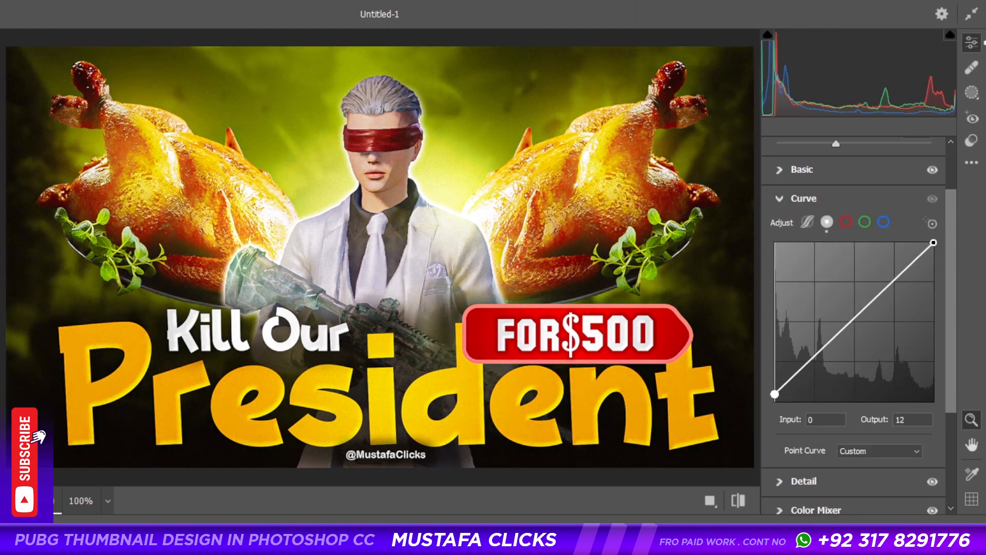
left_click(829, 343)
left_click_drag(829, 343, 834, 344)
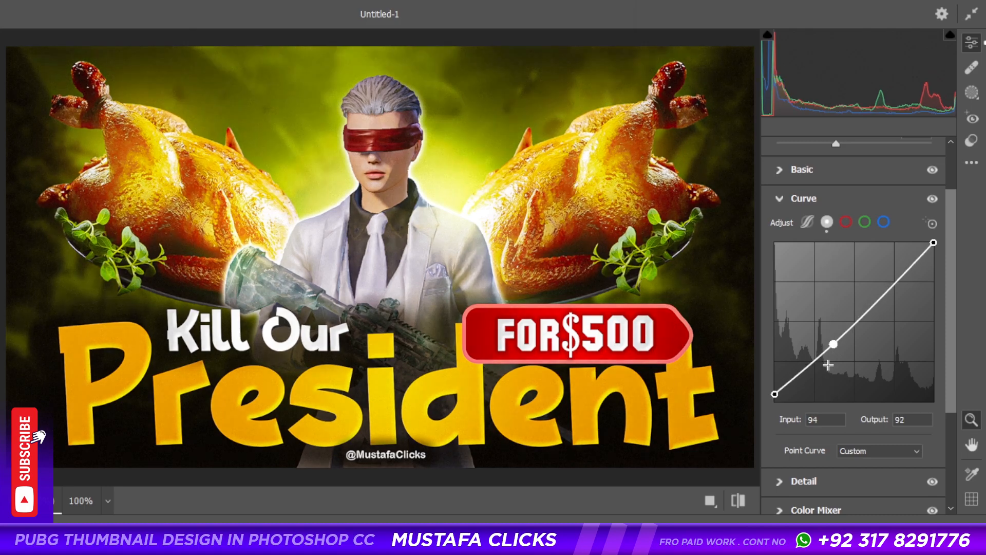
left_click(901, 271)
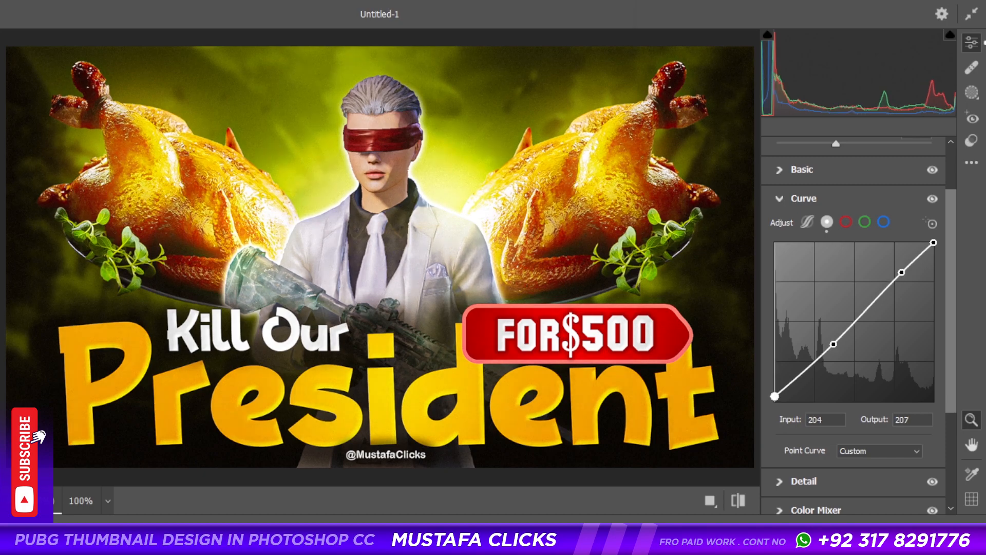
left_click_drag(774, 396, 775, 390)
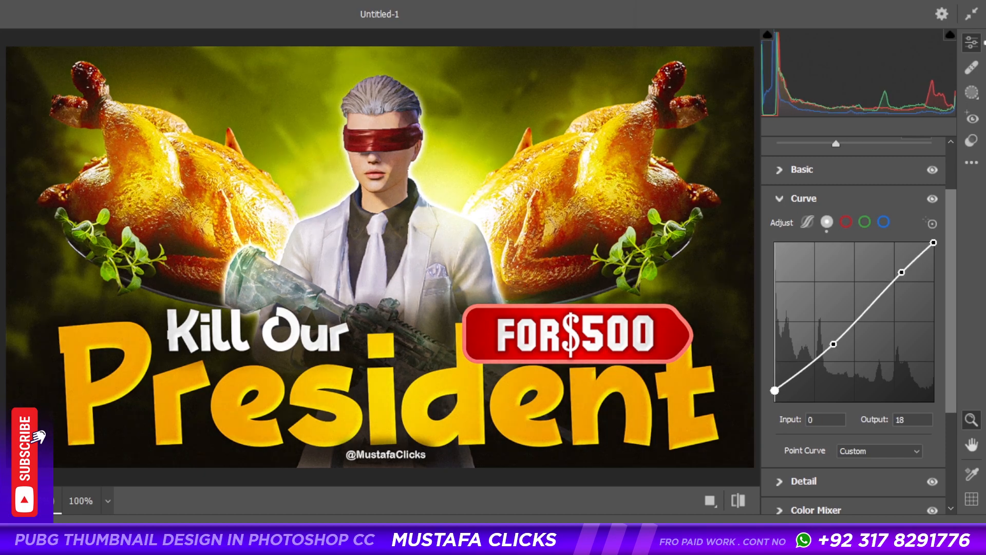
left_click_drag(774, 390, 775, 392)
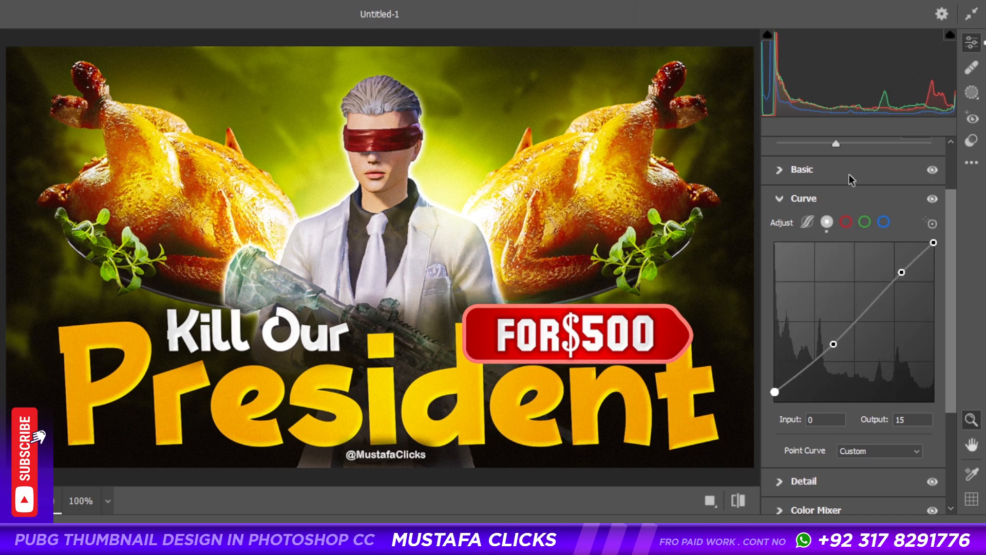
Reduce the Modern 03 profile amount to 62 and apply the Camera Raw adjustments to the merged layer
scroll(849, 174, "up", 2)
left_click_drag(836, 214, 824, 214)
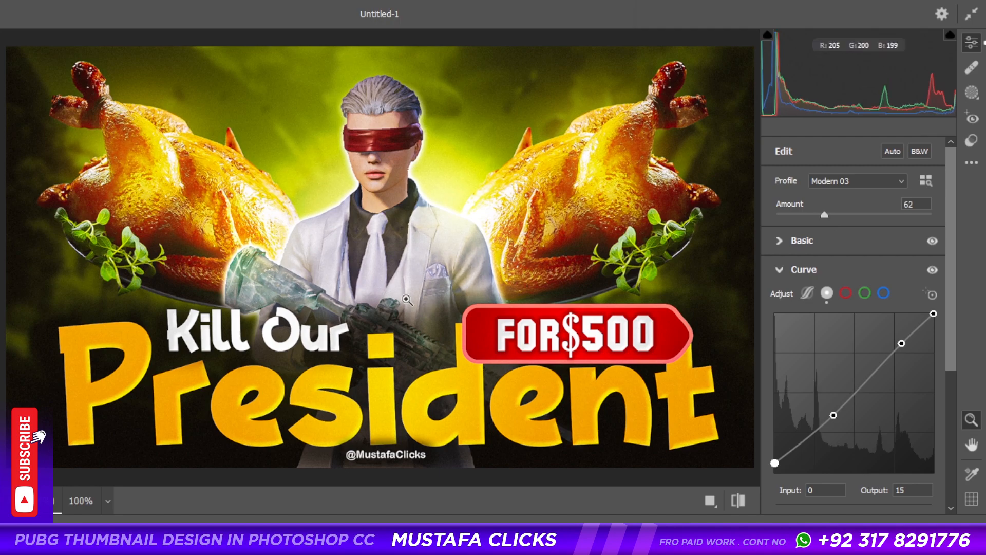
key("Return")
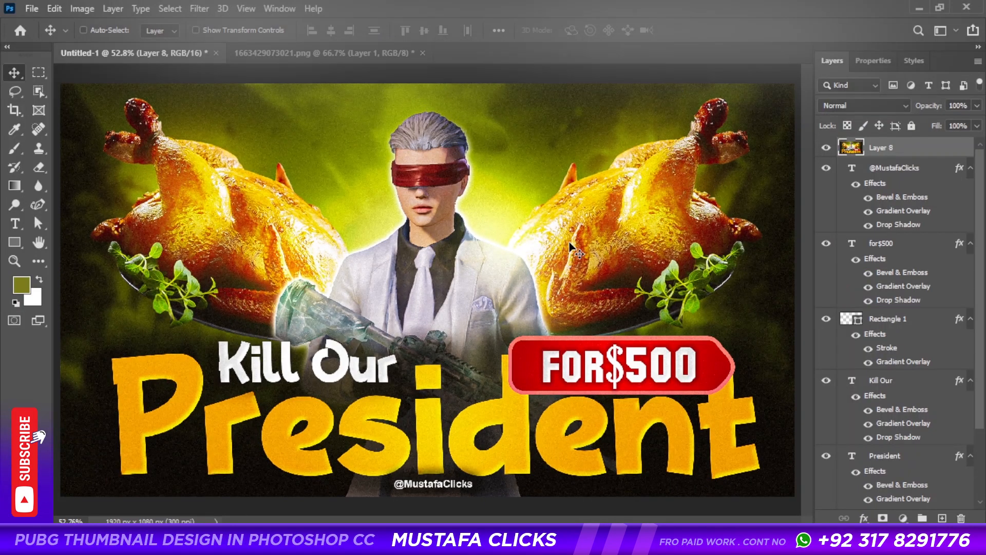